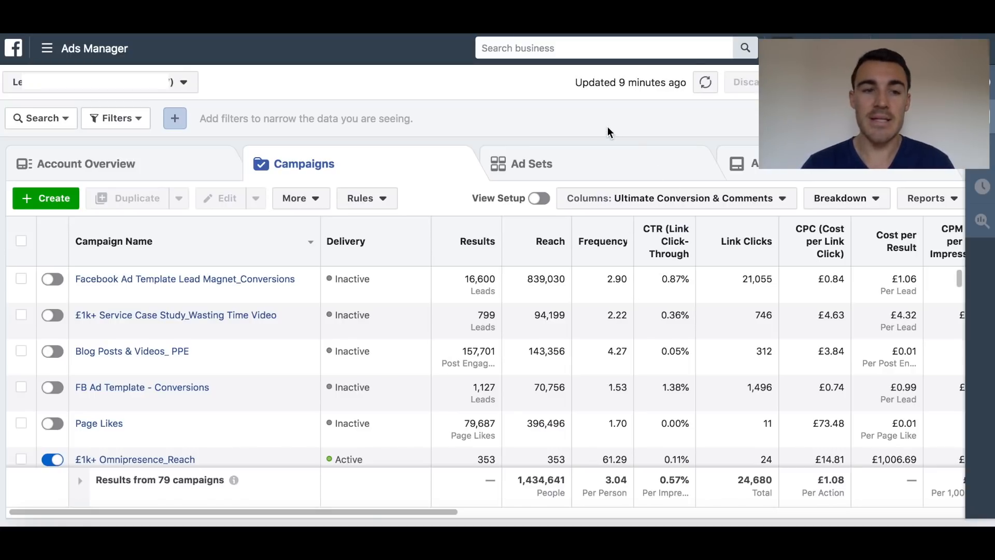
Start a new campaign named "Example Campaign" with the Auction buying type.
click(46, 200)
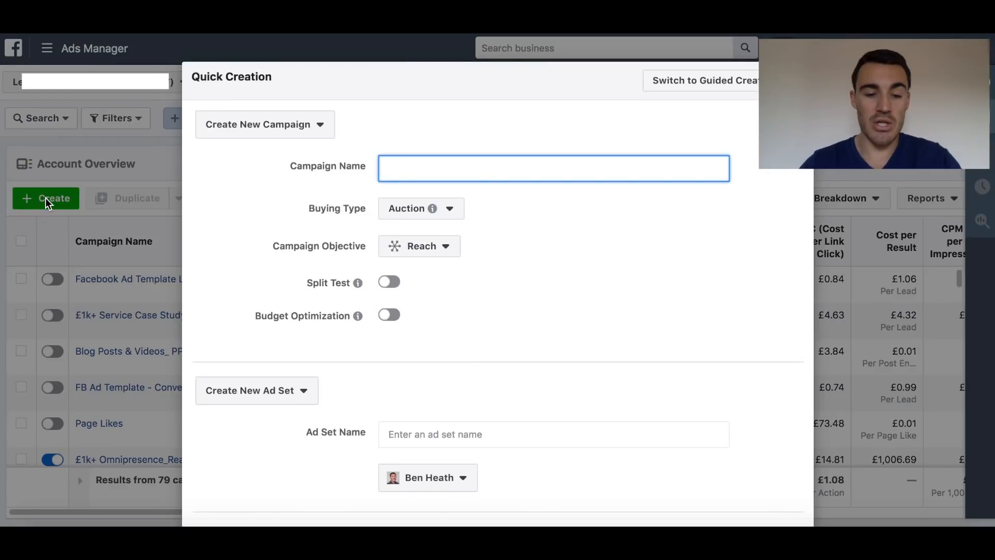
text(Example Campaign)
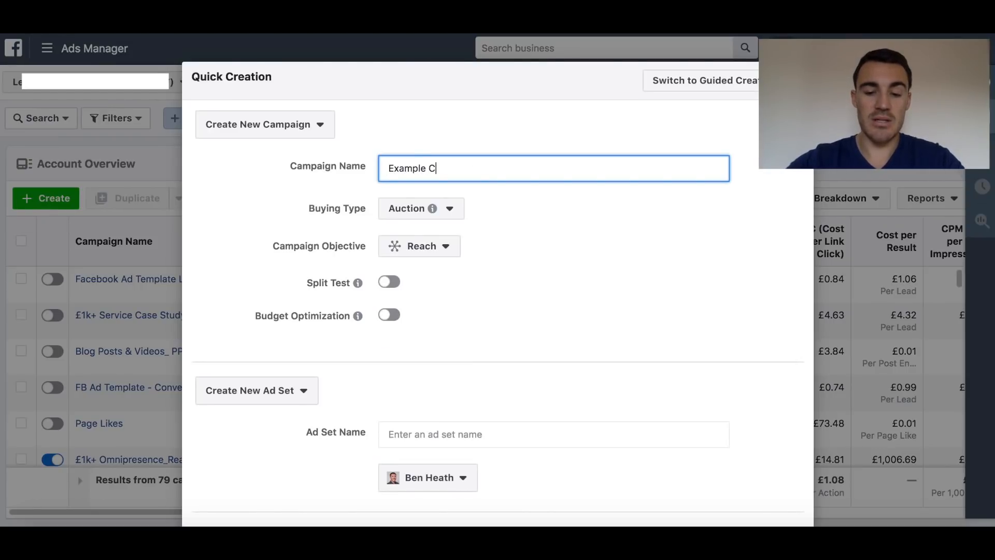
click(459, 217)
click(459, 217)
click(455, 207)
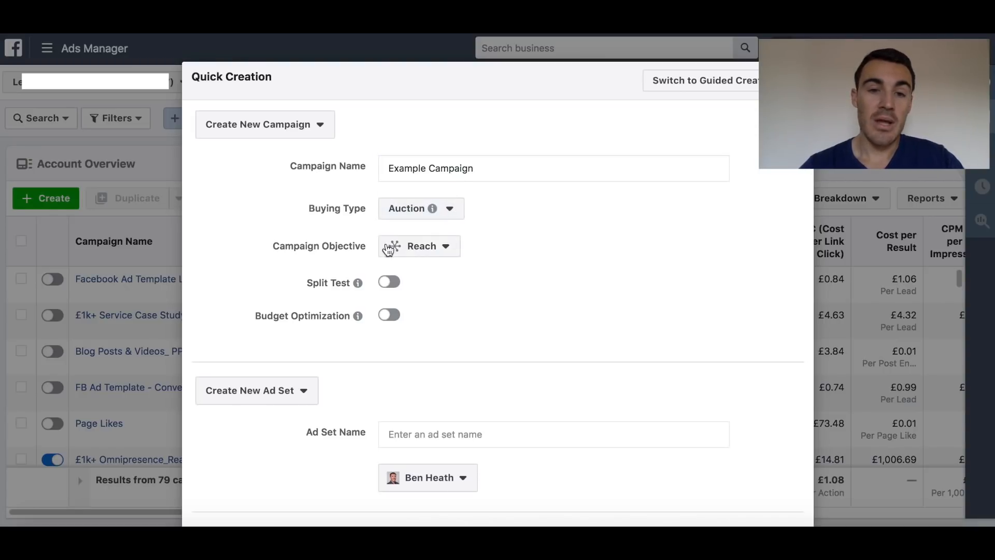
Review the available campaign objectives and set the objective to Traffic.
click(453, 251)
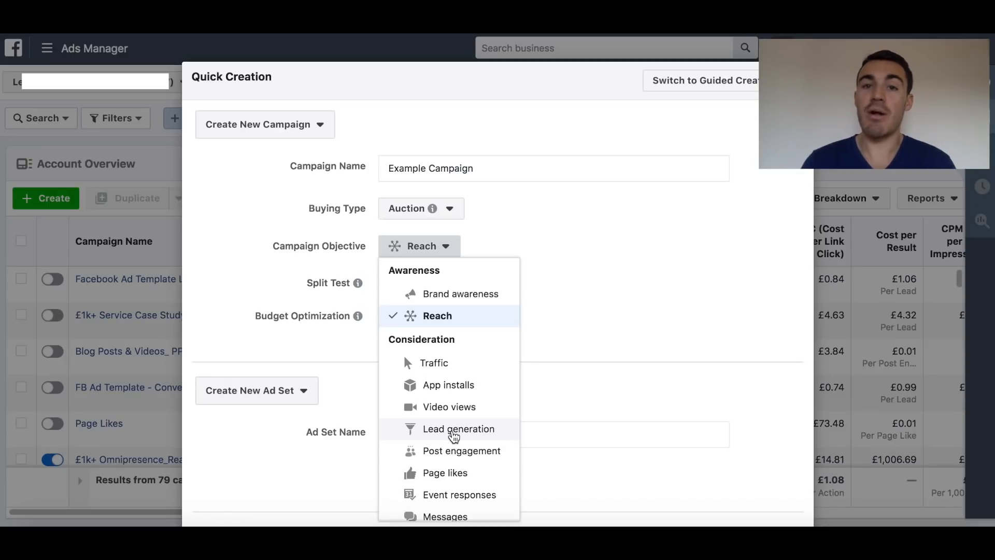
scroll(455, 437, down, 4)
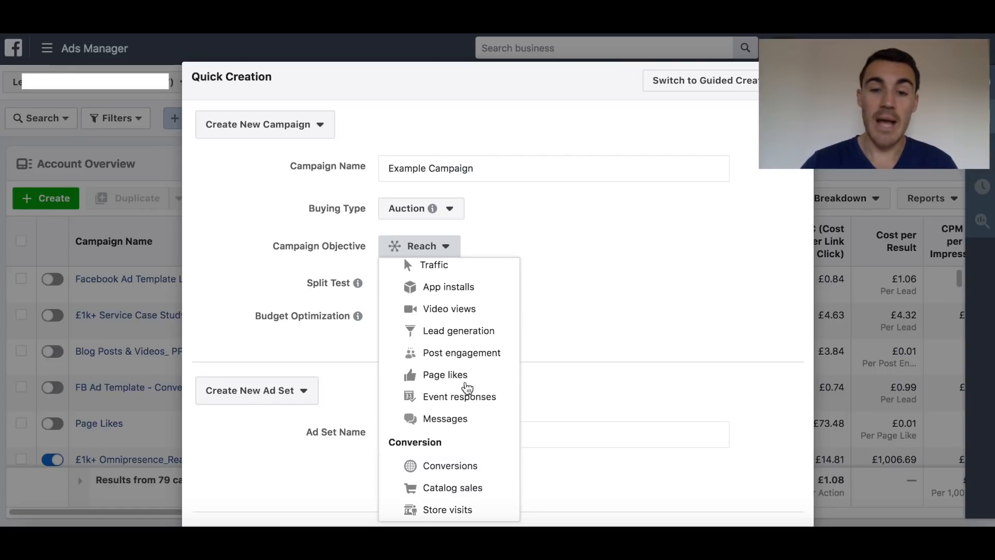
scroll(461, 357, up, 1)
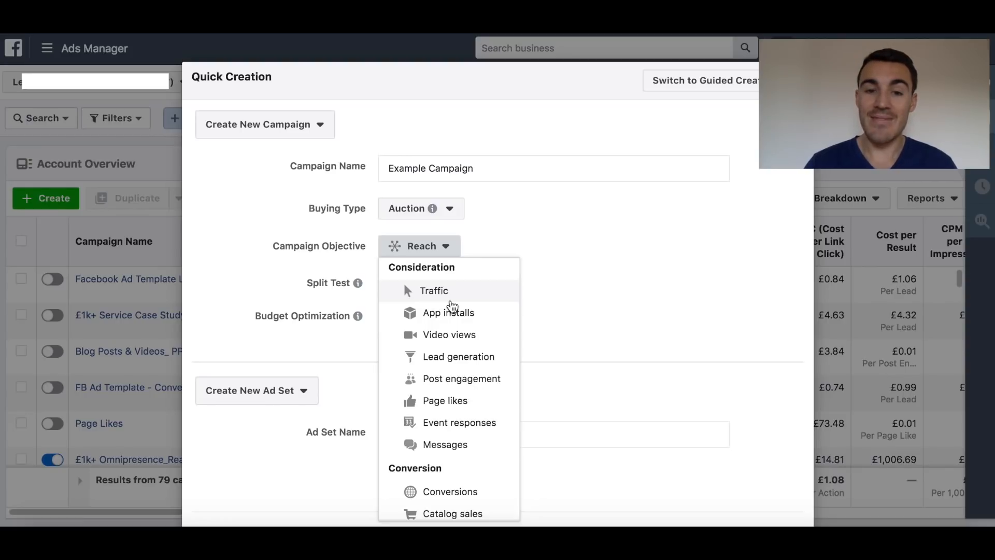
scroll(446, 301, up, 1)
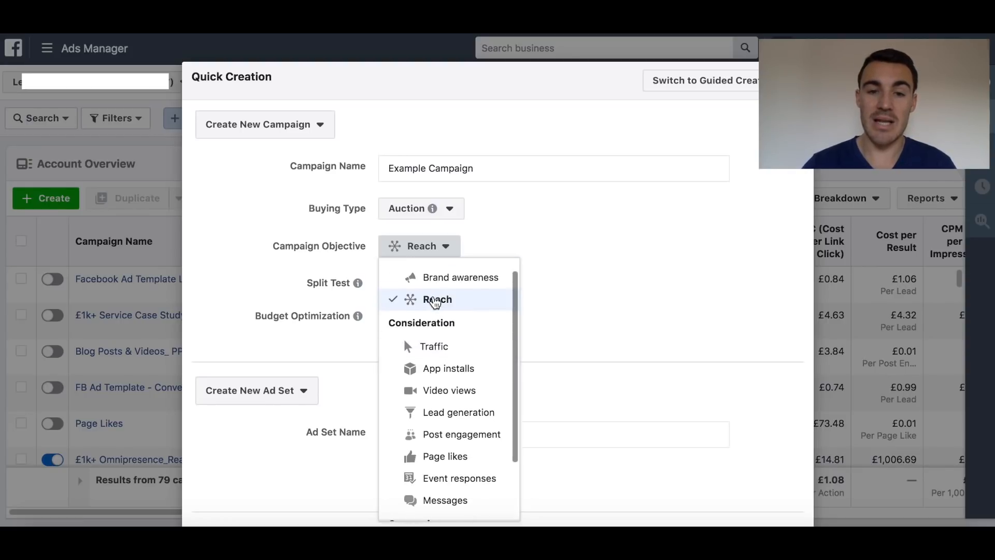
click(444, 350)
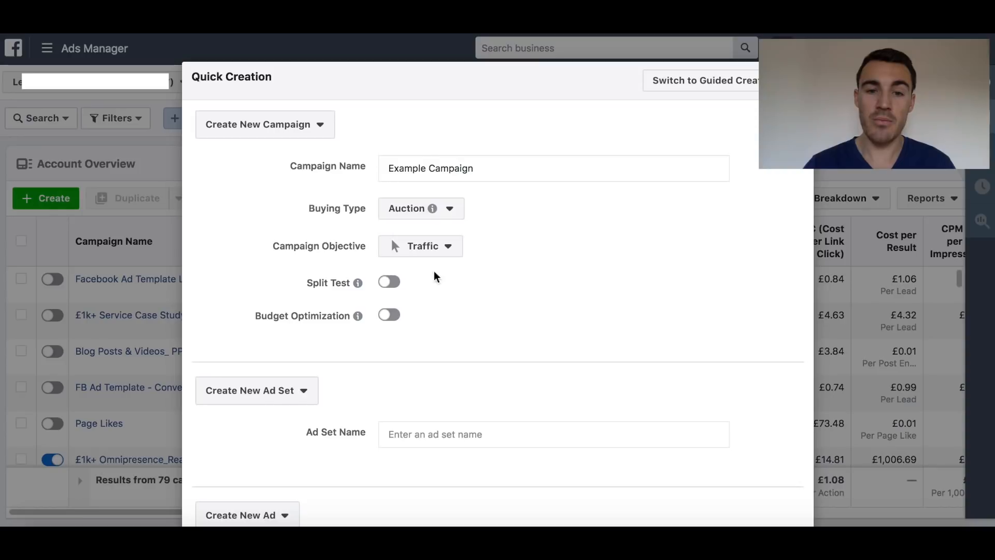
Name the new ad set "Example Ad Set".
scroll(451, 272, down, 1)
scroll(457, 266, down, 4)
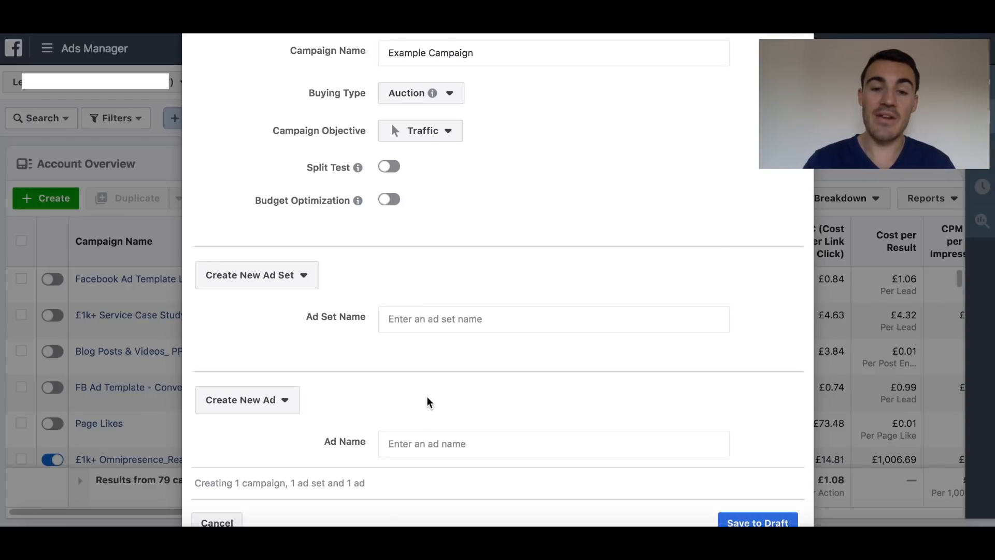
scroll(428, 402, up, 3)
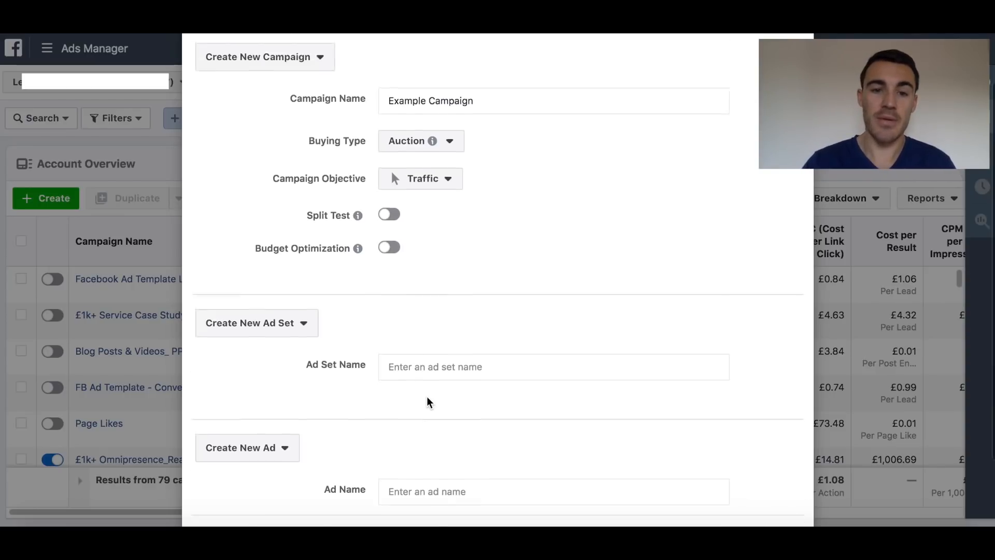
click(400, 392)
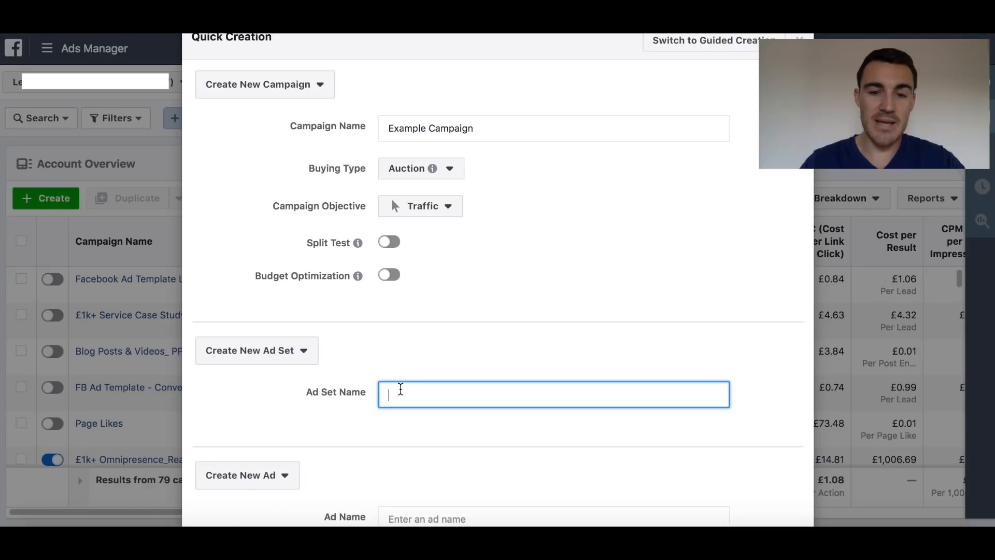
text(Example Ad Set)
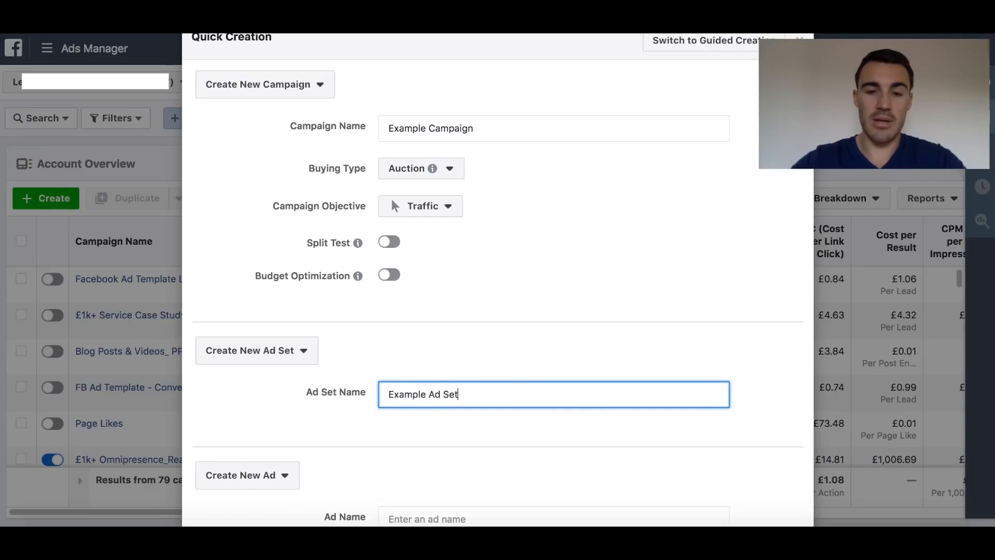
Name the new ad "Example Ad" and save the campaign, ad set and ad as a draft.
key(Tab)
scroll(412, 389, down, 3)
click(444, 400)
text(Example Ad)
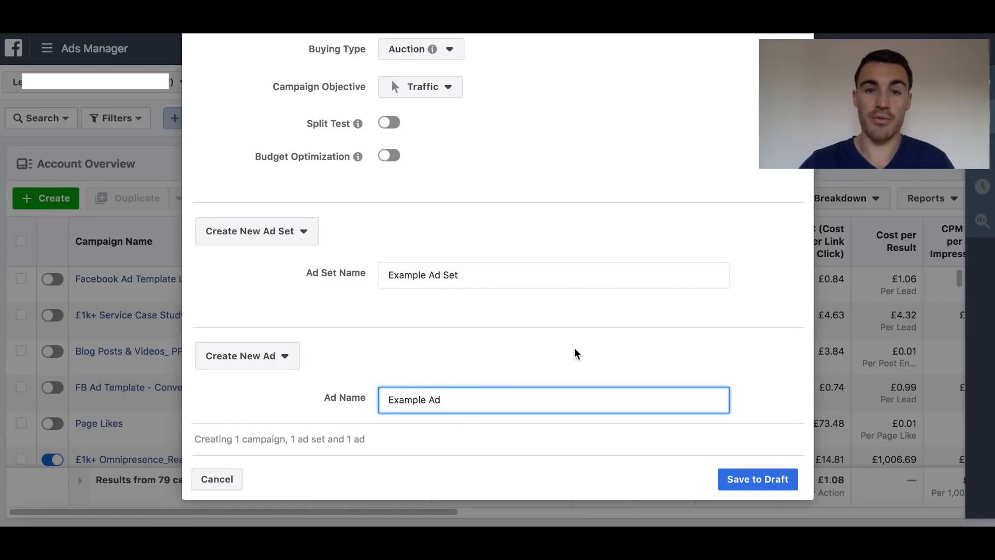
scroll(577, 354, up, 1)
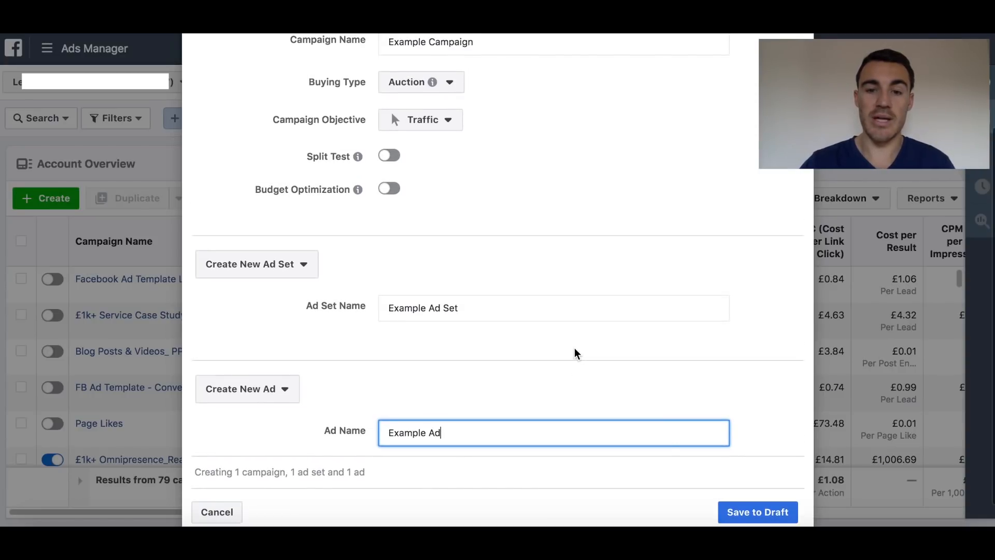
scroll(716, 475, down, 1)
click(742, 477)
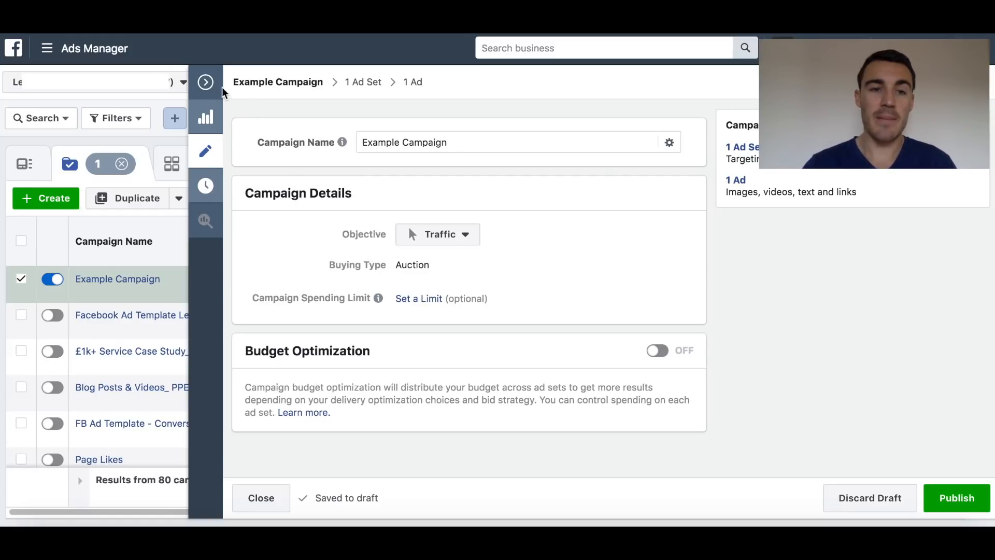
Go from the campaign list into Example Campaign and open Example Ad Set for editing.
click(206, 83)
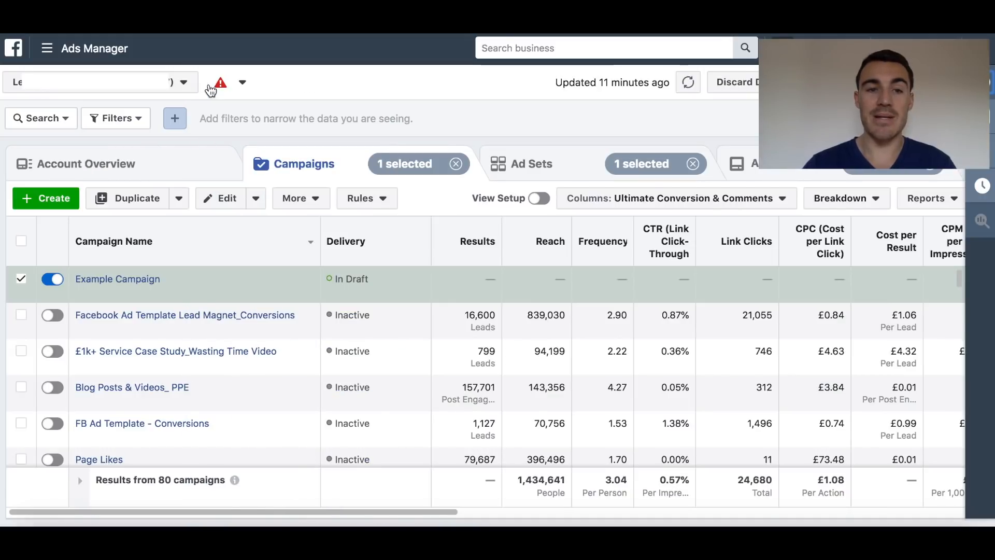
click(127, 280)
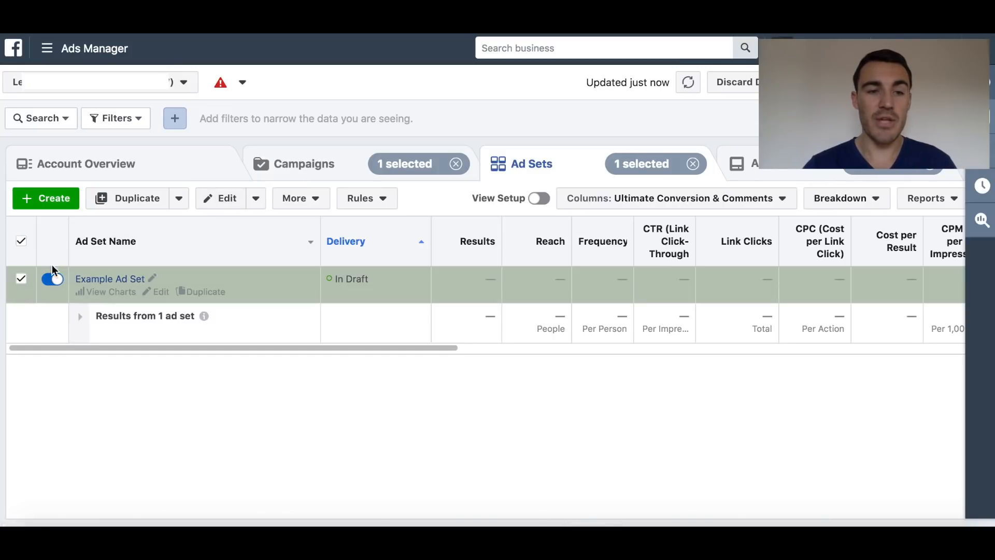
click(215, 198)
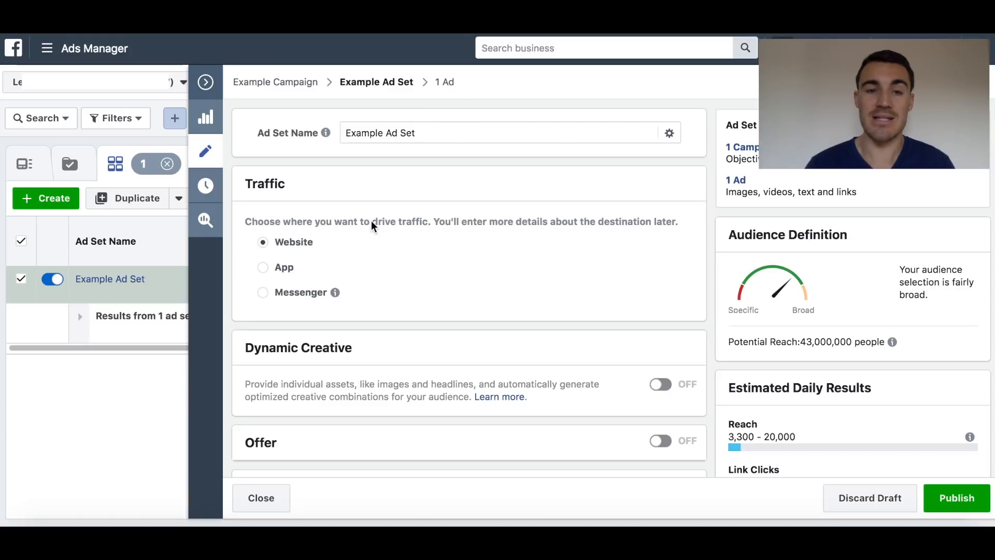
Review the ad set's traffic destination, dynamic creative, offer, budget, schedule and audience settings.
scroll(474, 259, down, 3)
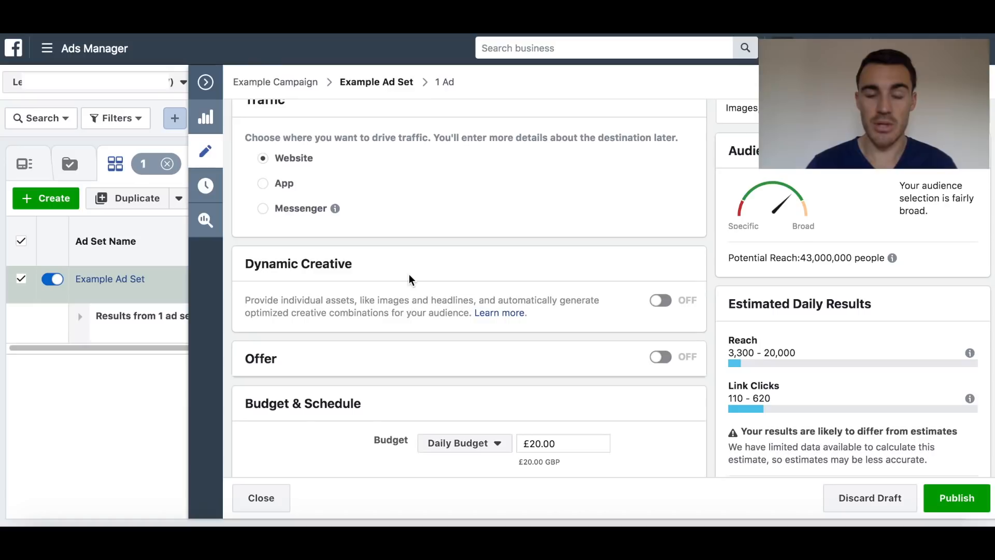
scroll(408, 275, down, 5)
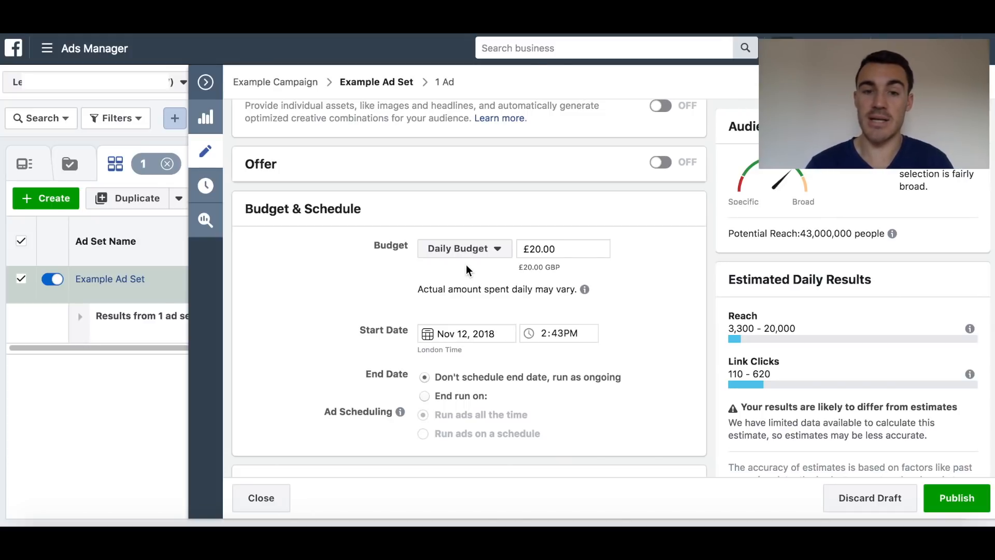
scroll(466, 264, down, 2)
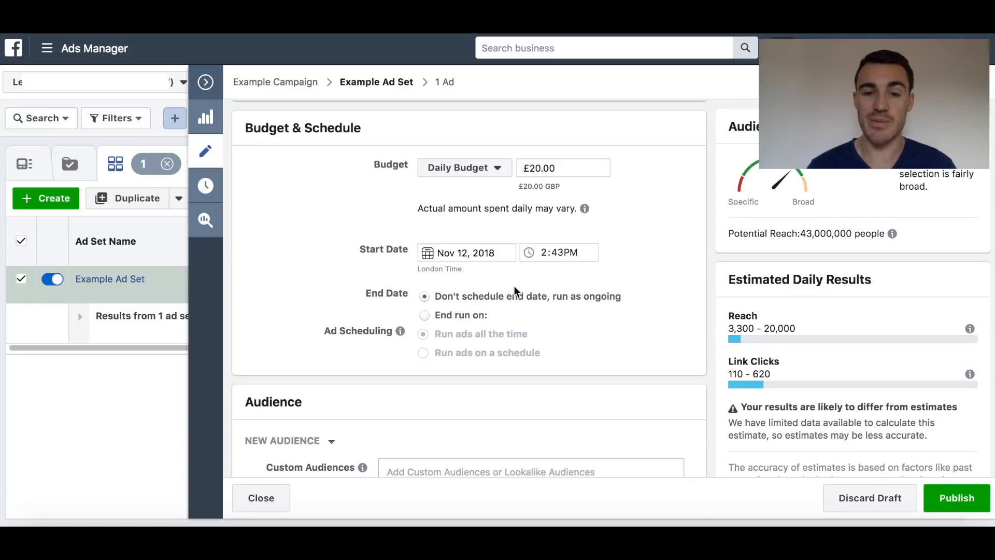
scroll(515, 289, down, 1)
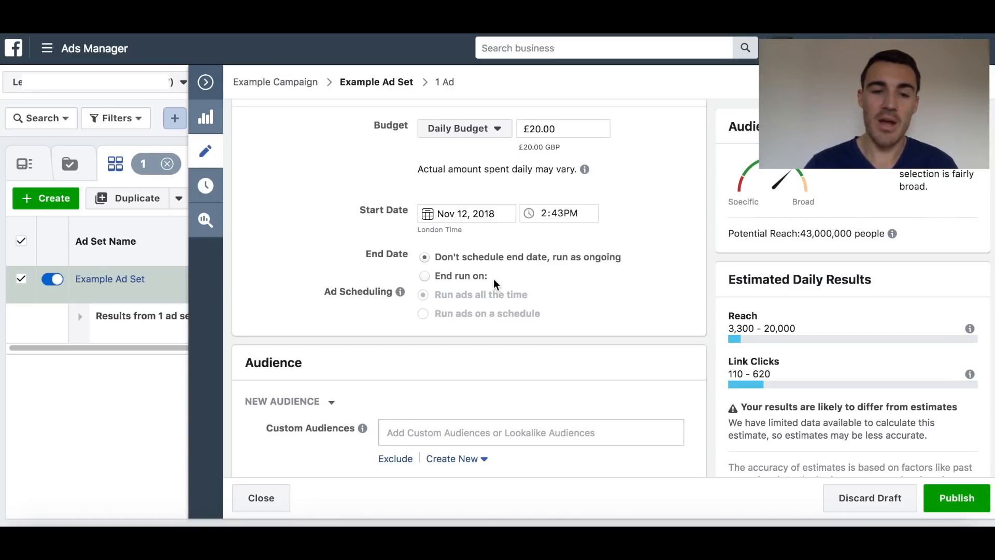
scroll(494, 278, down, 3)
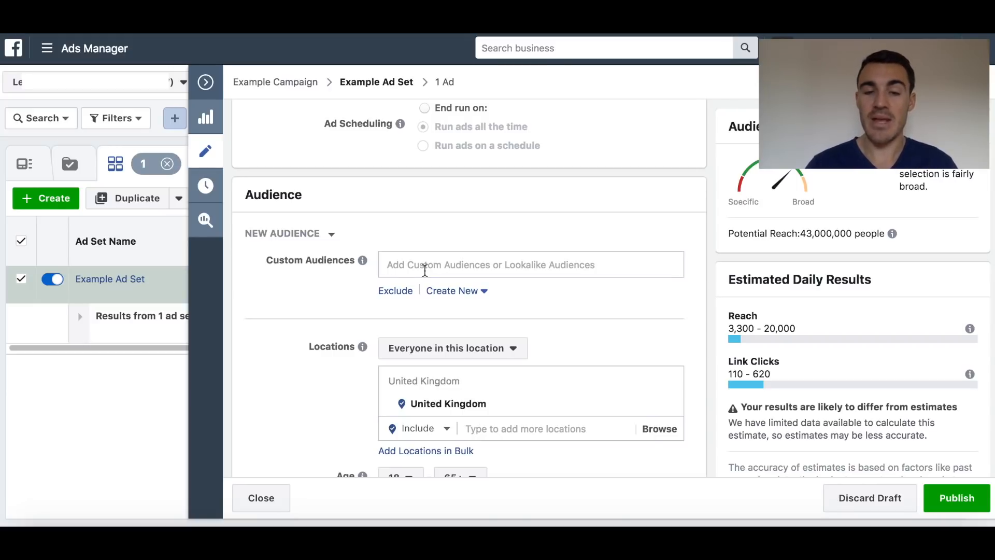
scroll(424, 269, down, 3)
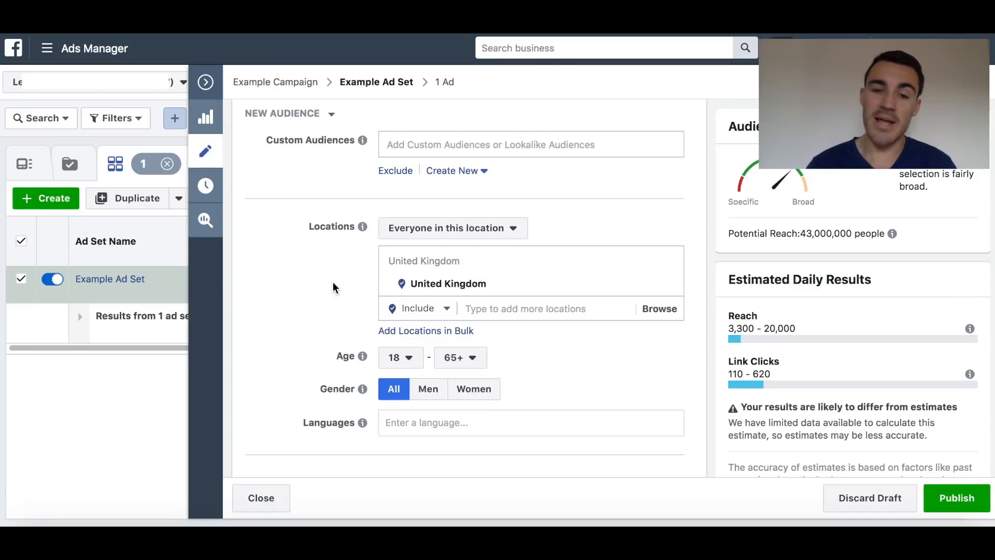
Target the audience location to the city of Cirencester, Gloucestershire, England, and check its coverage on the map.
click(494, 310)
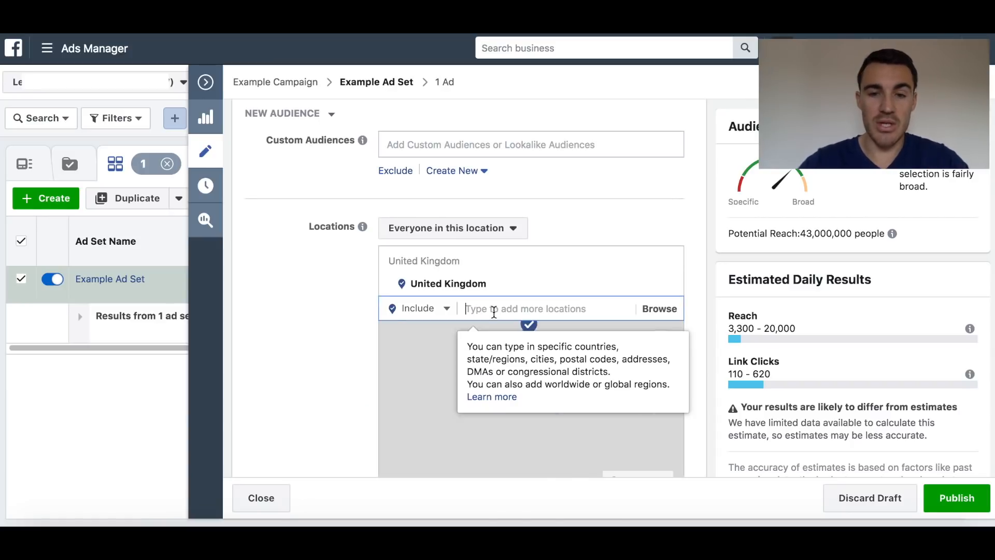
text(Cirencester)
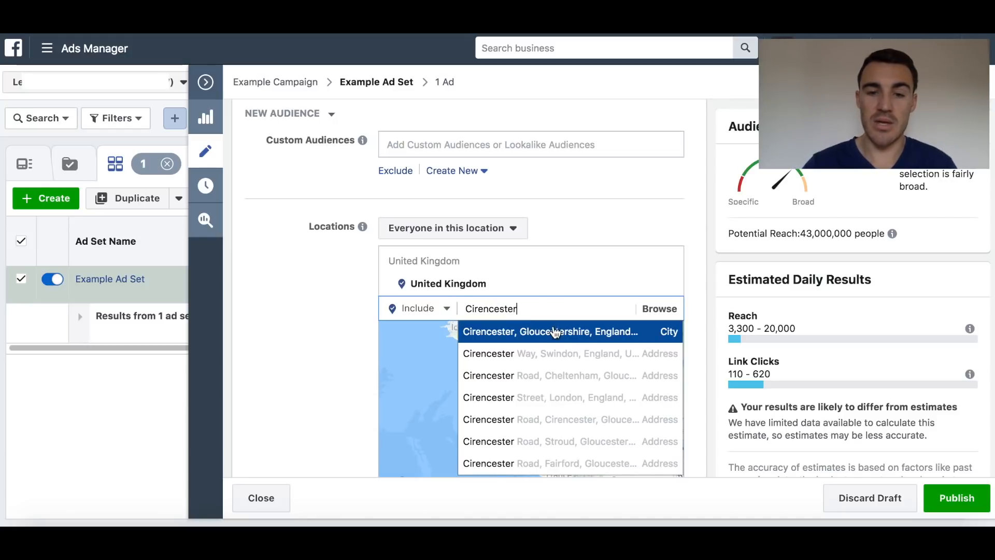
click(552, 334)
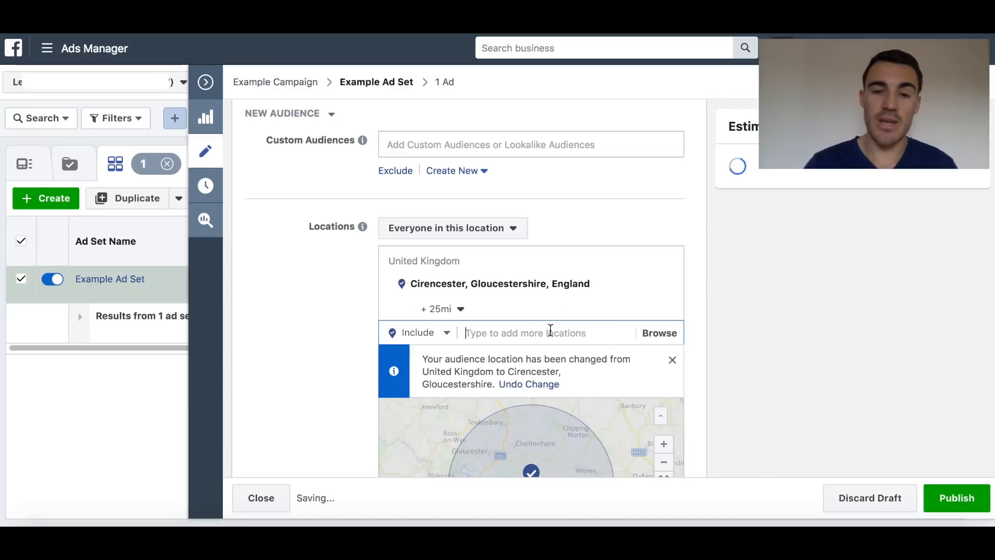
scroll(353, 309, down, 2)
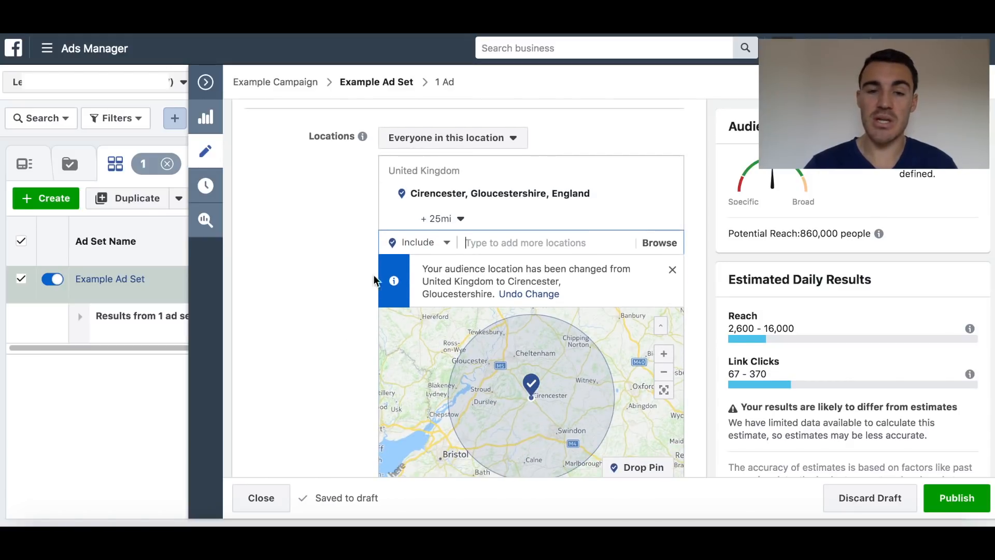
scroll(343, 292, down, 1)
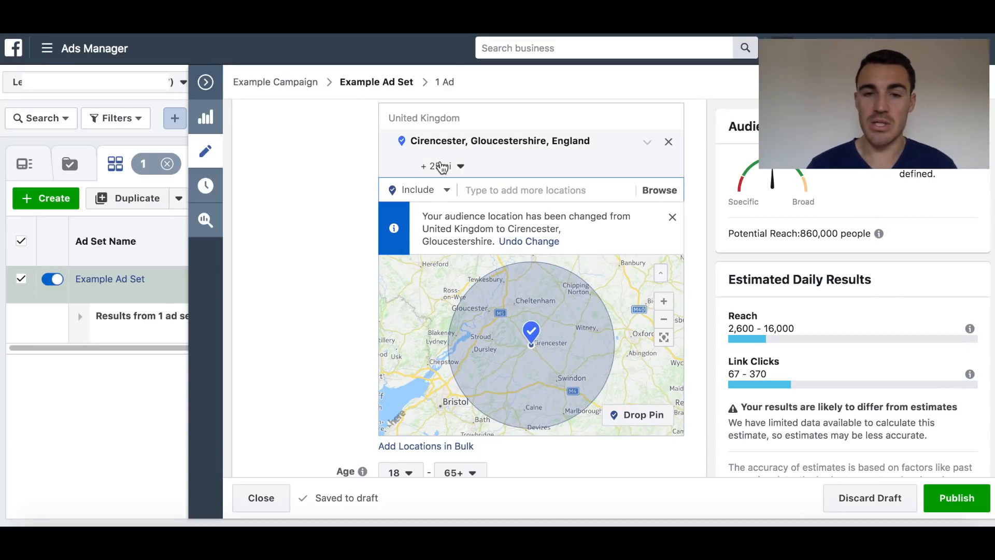
Remove Cirencester from the audience locations and add the country United Kingdom instead.
click(669, 145)
scroll(454, 174, up, 2)
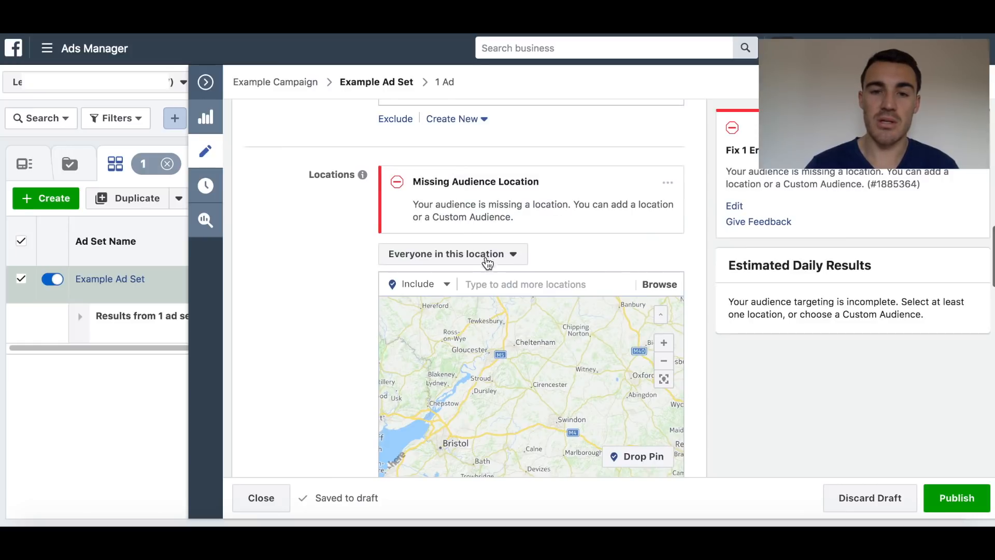
click(482, 284)
text(united kingdom)
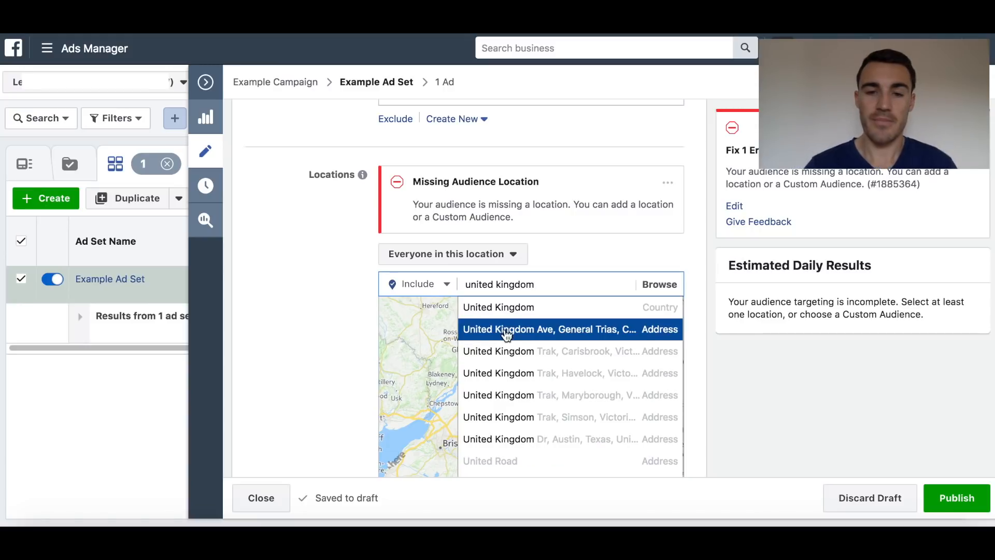
key(Return)
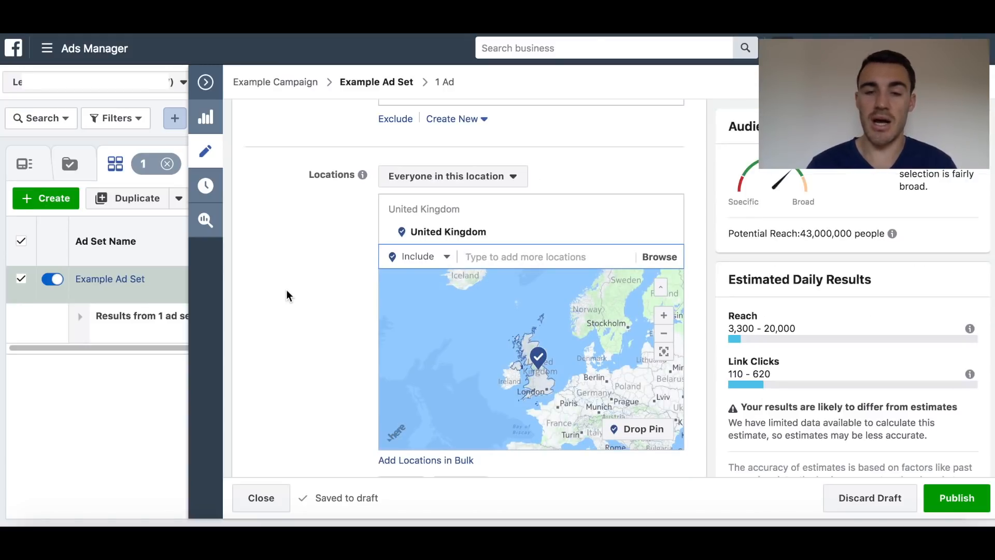
Examine the audience's age, gender, language and detailed targeting options.
scroll(286, 291, down, 5)
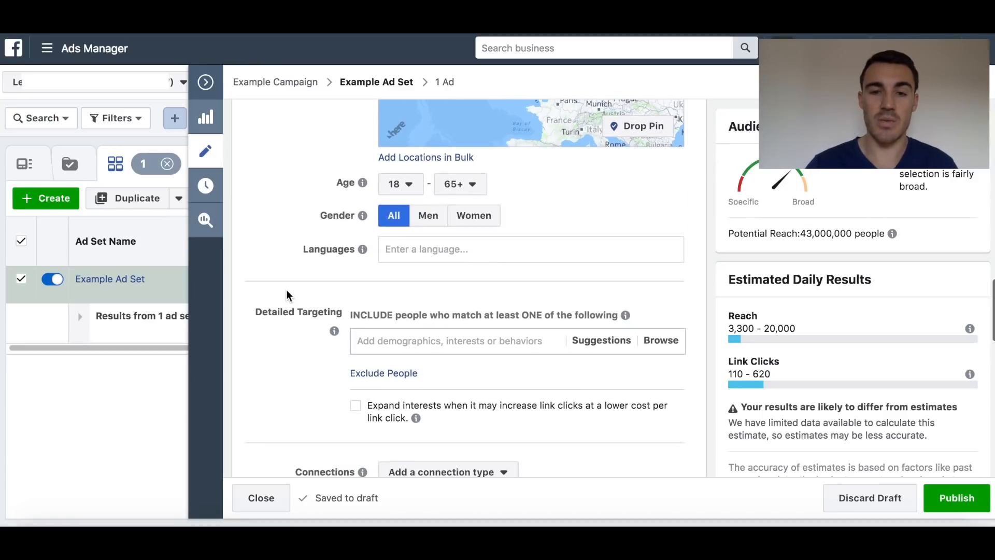
scroll(285, 292, up, 1)
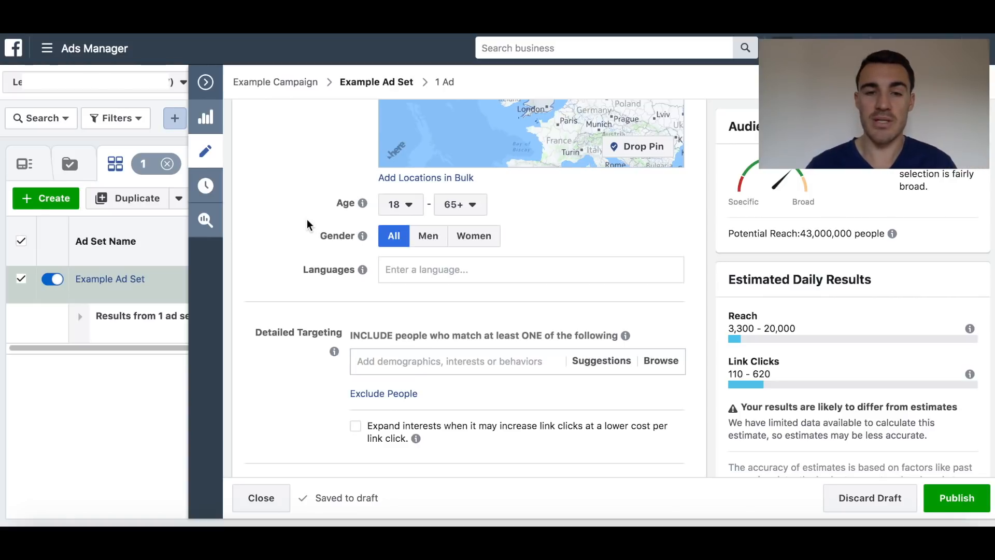
scroll(388, 275, down, 1)
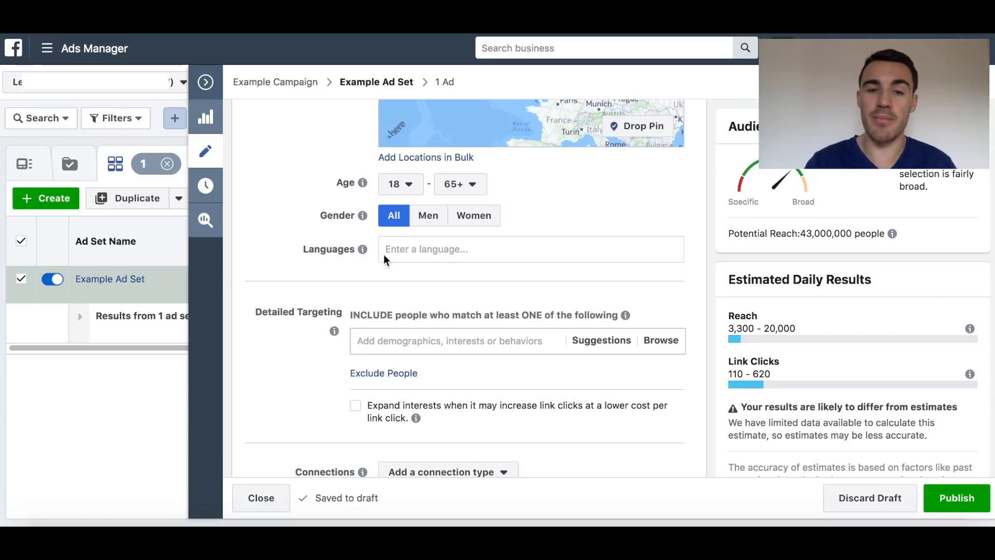
Search the detailed targeting options for tennis, look through the matches, and search for Andy Murray as well.
scroll(396, 247, down, 2)
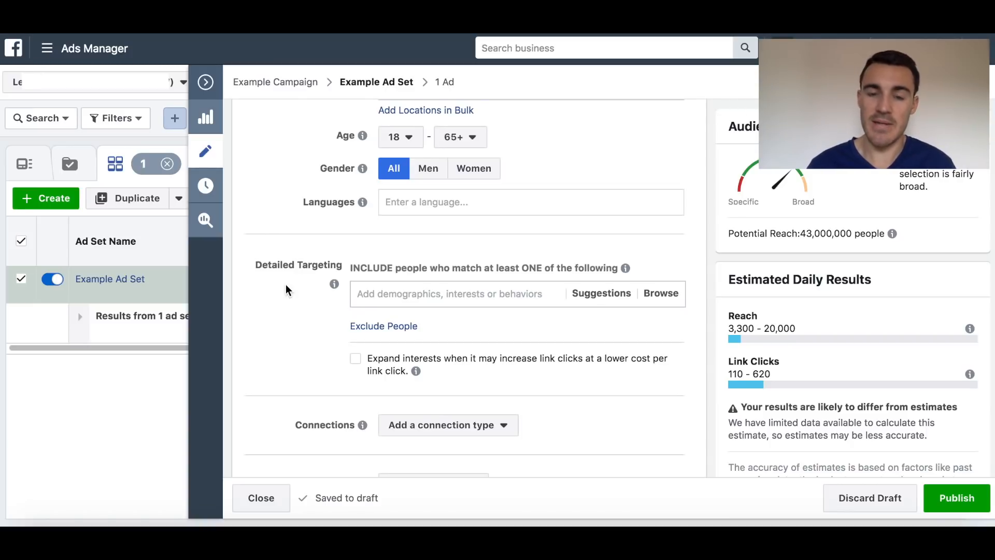
click(419, 296)
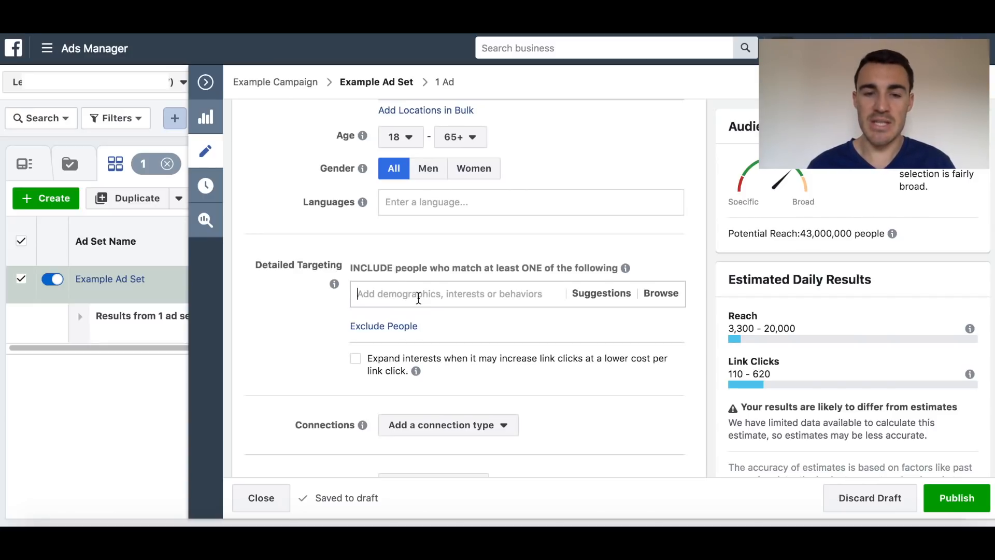
text(ten)
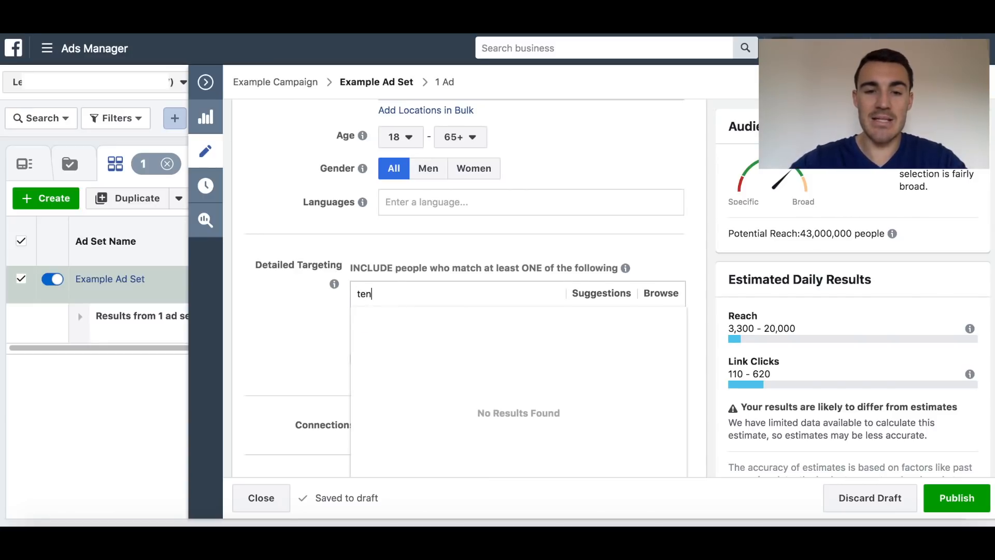
text(ns)
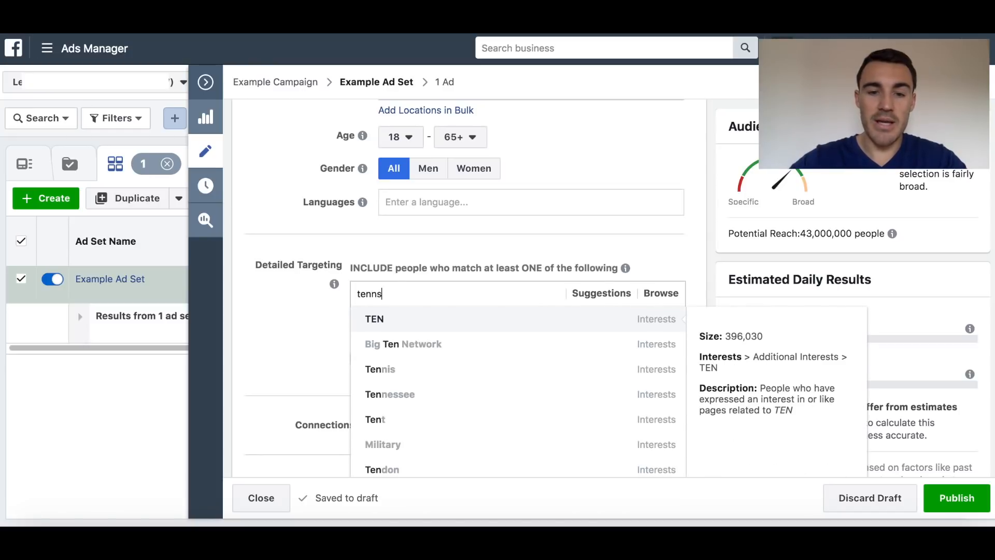
key(BackSpace)
text(is)
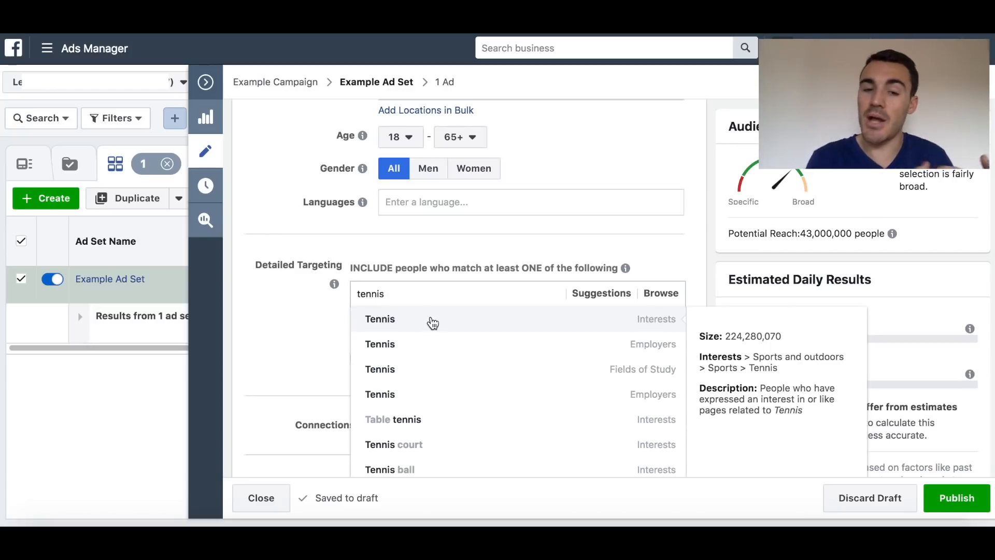
scroll(435, 371, down, 4)
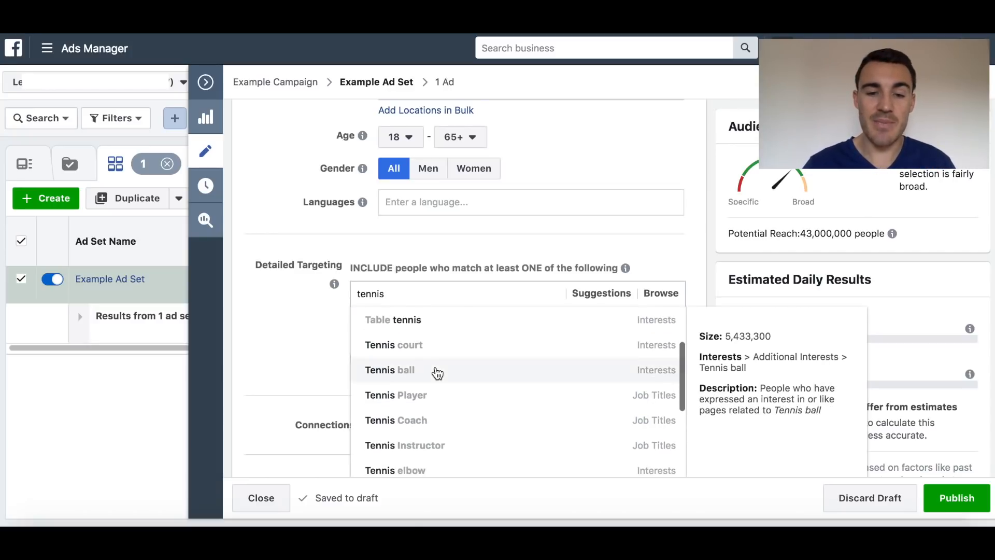
scroll(435, 372, down, 3)
scroll(430, 358, up, 10)
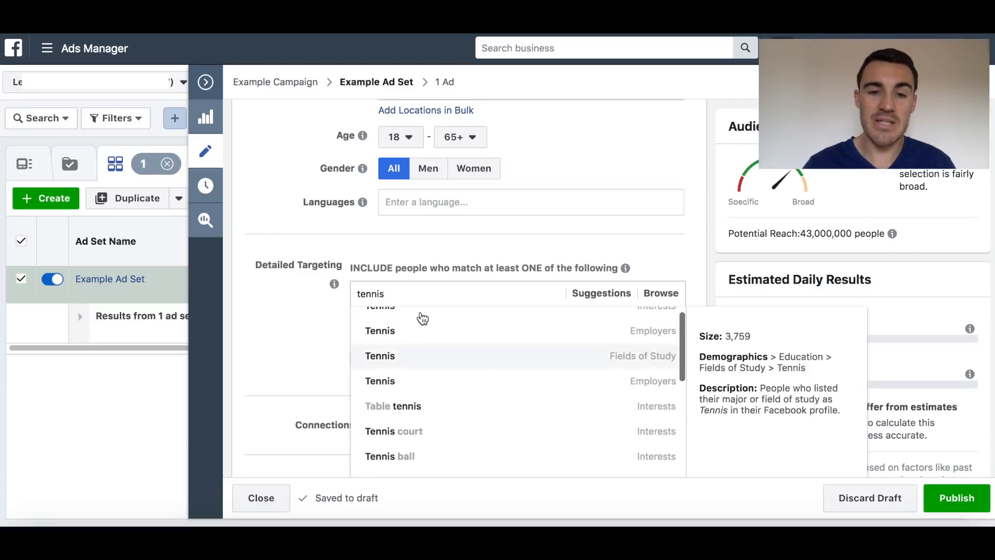
drag(398, 292, 354, 294)
text(andy murray)
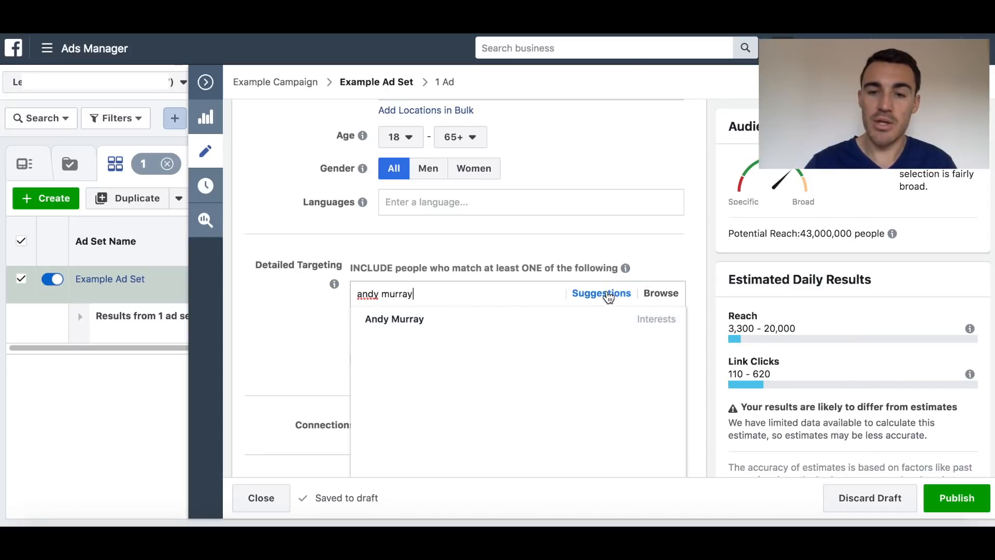
Browse the detailed targeting categories, examining the Demographics subcategories such as Education, Financial and Politics (US).
click(660, 293)
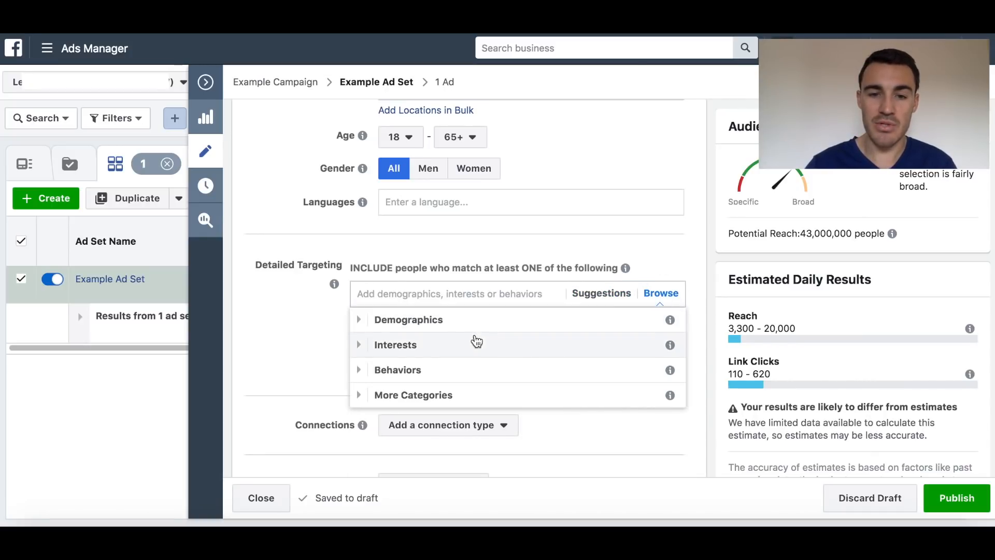
click(365, 321)
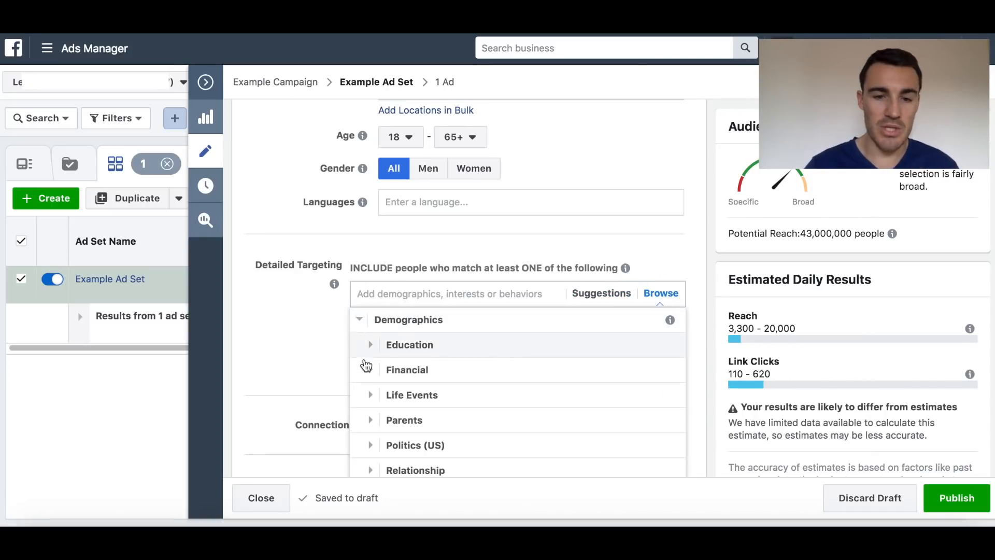
click(370, 369)
scroll(371, 362, down, 2)
click(371, 321)
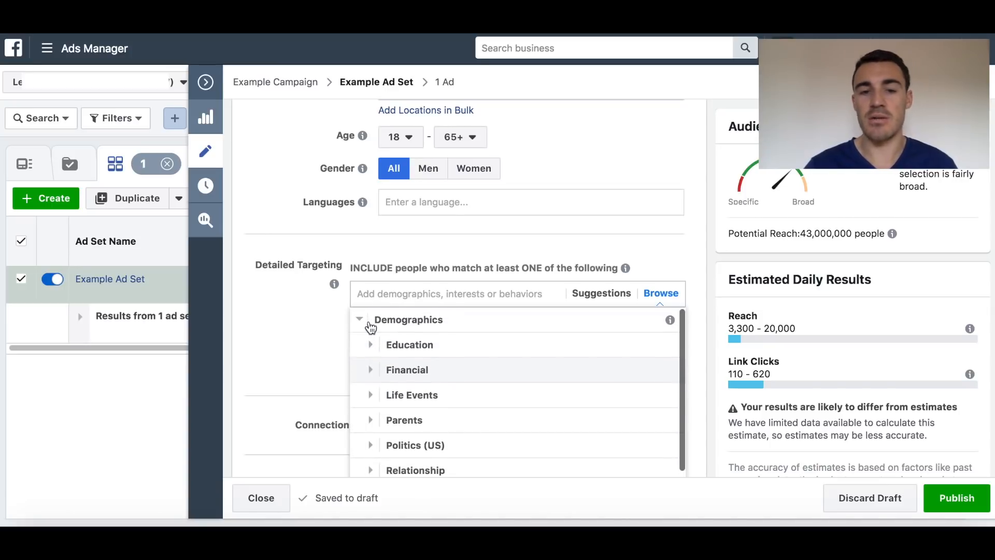
click(370, 346)
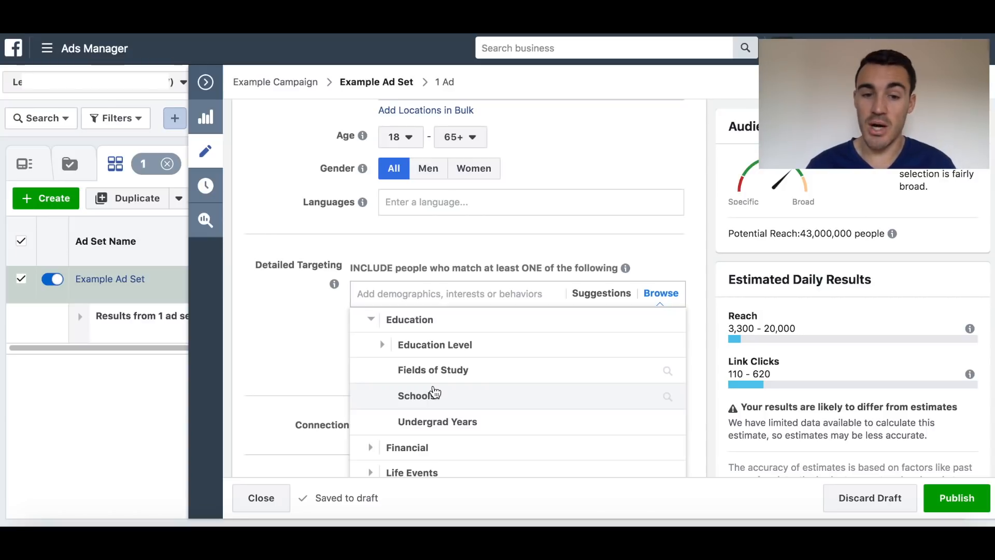
scroll(435, 394, down, 3)
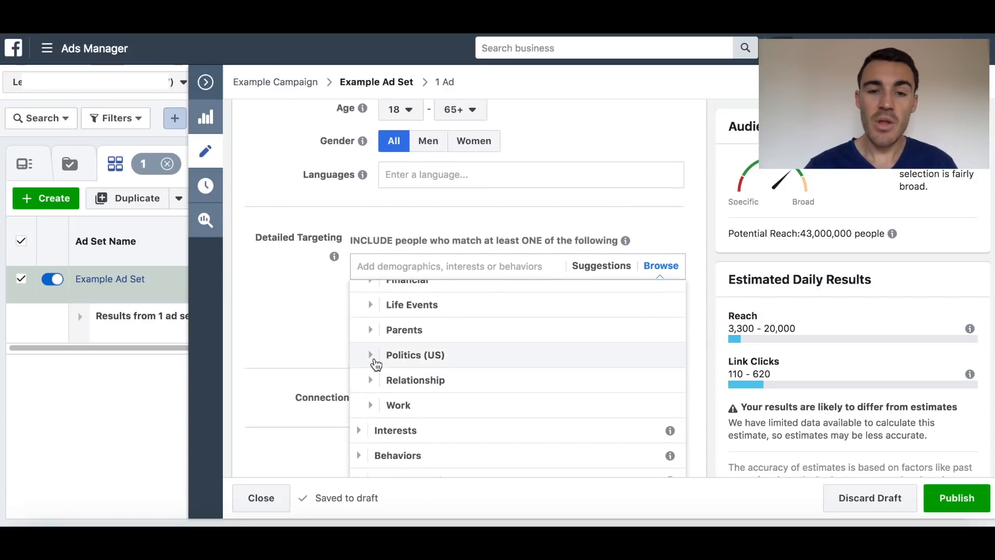
click(373, 357)
click(371, 293)
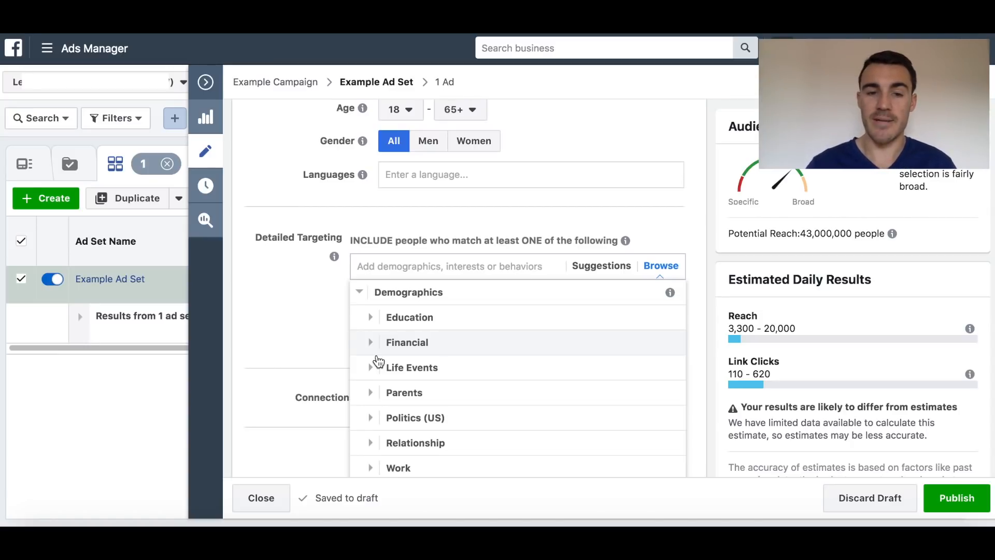
click(301, 342)
scroll(300, 336, up, 3)
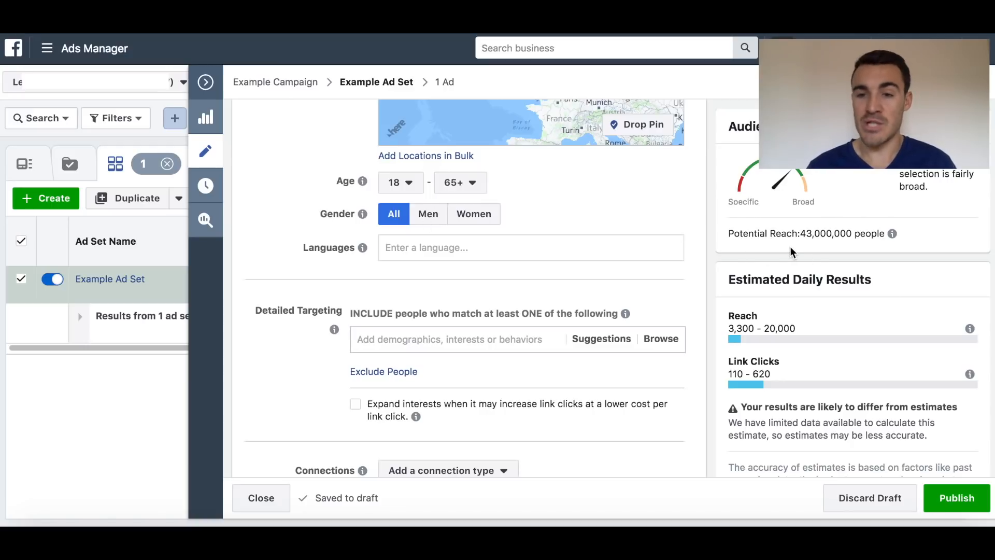
Add the sports interest Tennis to the audience's detailed targeting.
scroll(502, 331, down, 2)
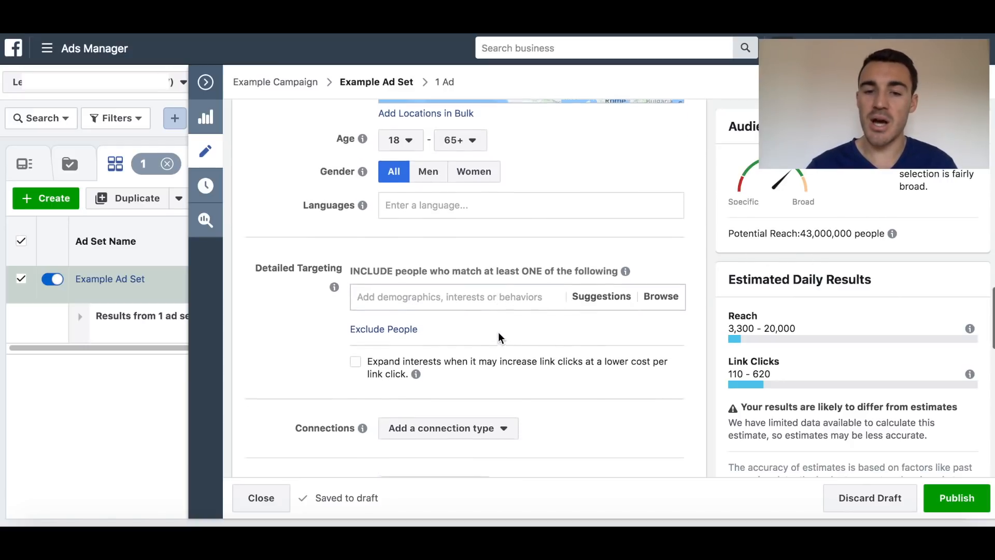
click(428, 292)
text(tennis)
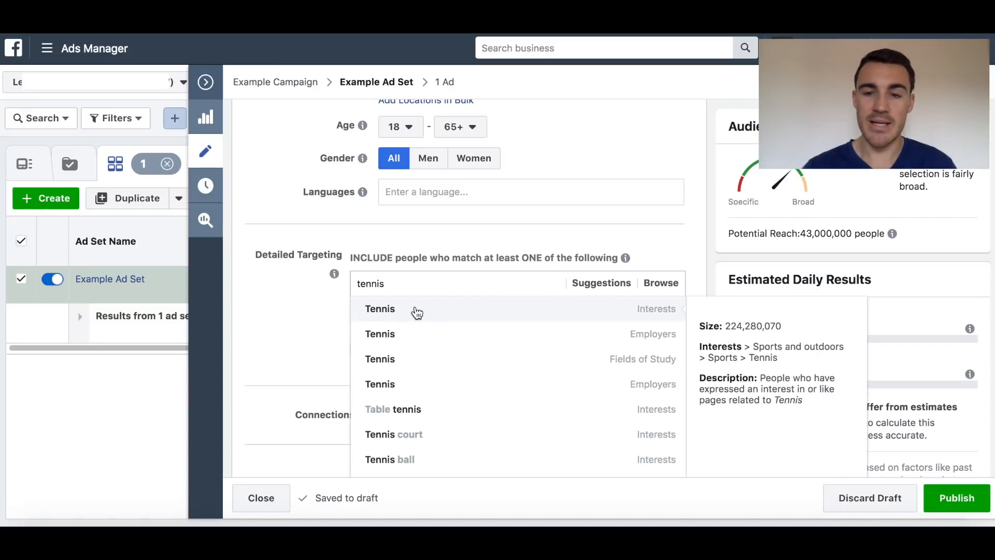
click(418, 309)
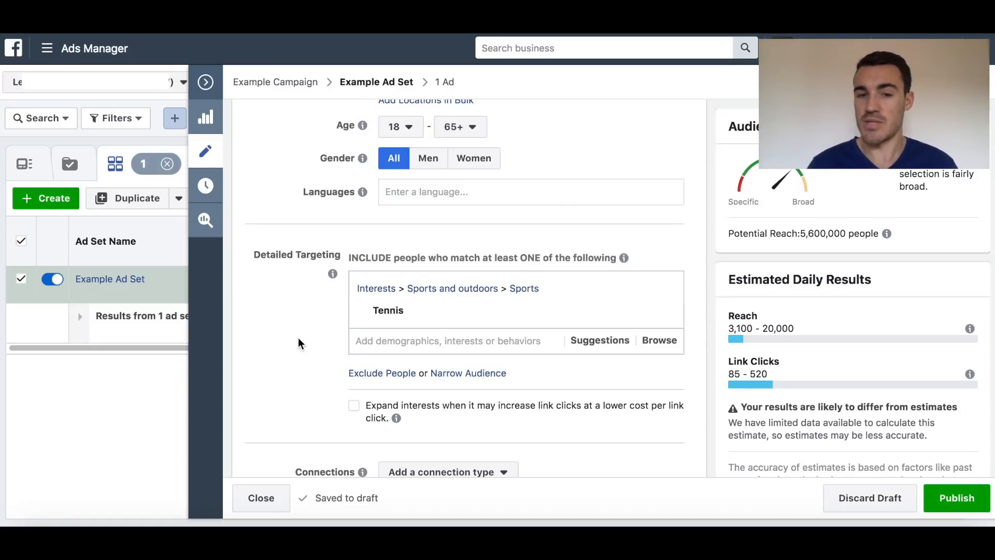
Remove the Tennis interest from the detailed targeting and include the interest Andy Murray instead.
mouse_move(635, 308)
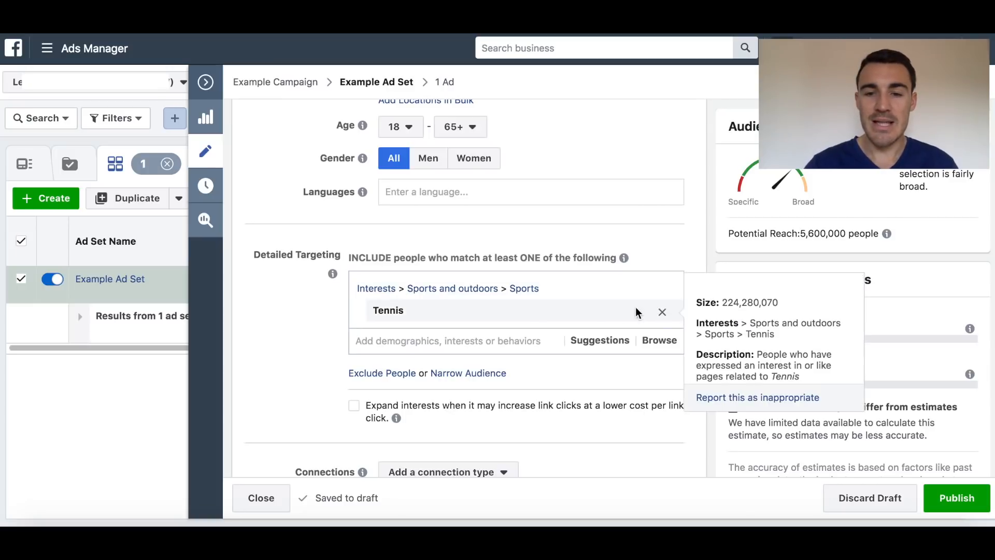
click(662, 312)
click(424, 297)
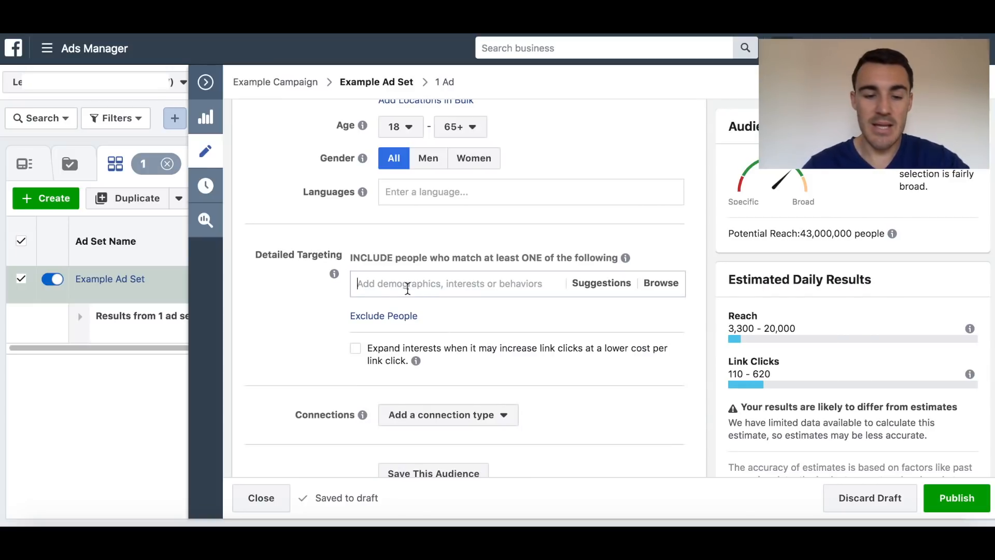
text(andy murray)
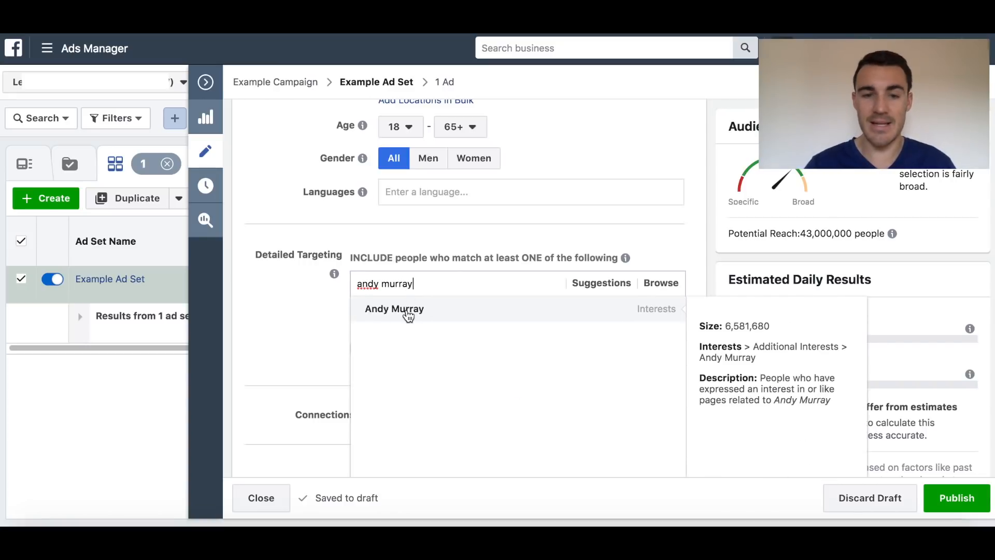
click(408, 309)
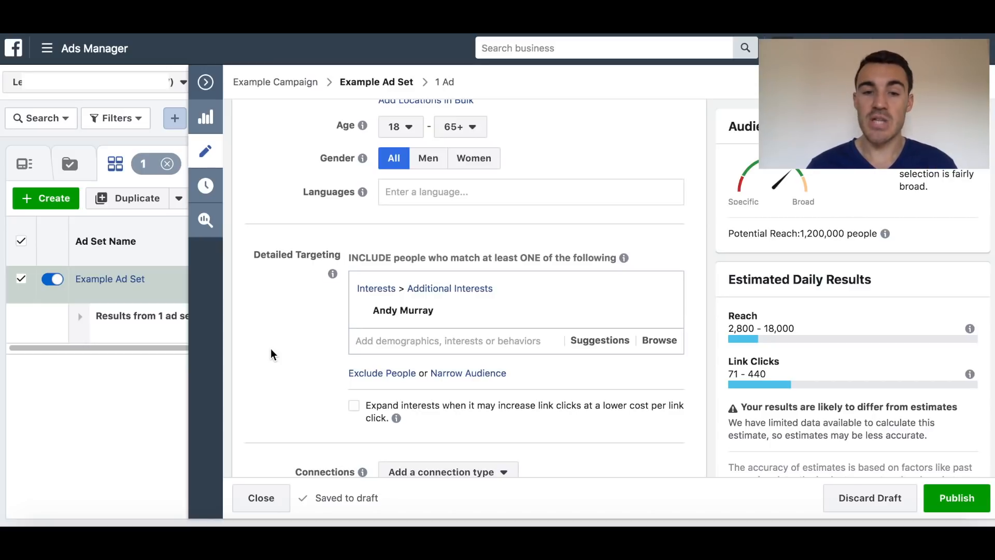
Limit the audience's gender to Men and set its minimum age to 30.
scroll(271, 353, up, 3)
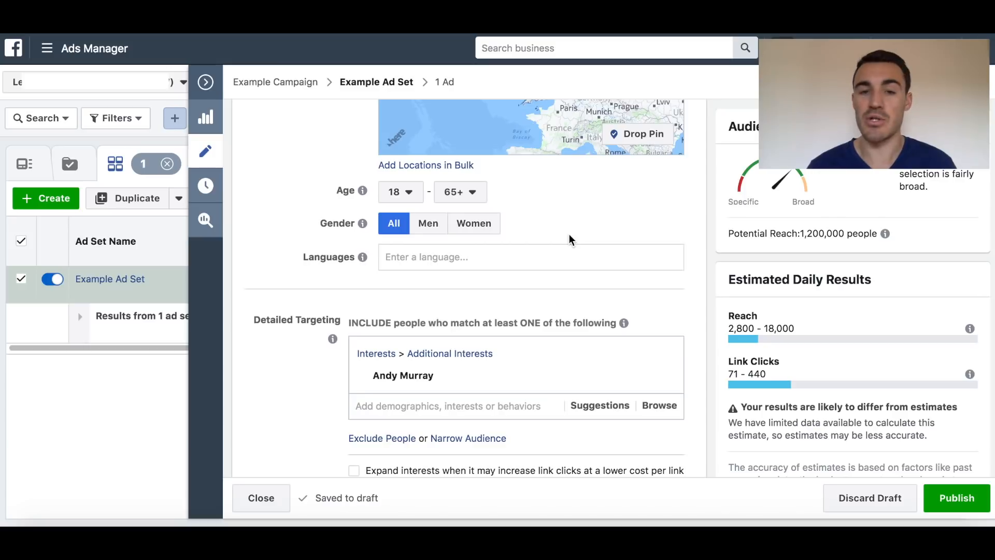
click(428, 223)
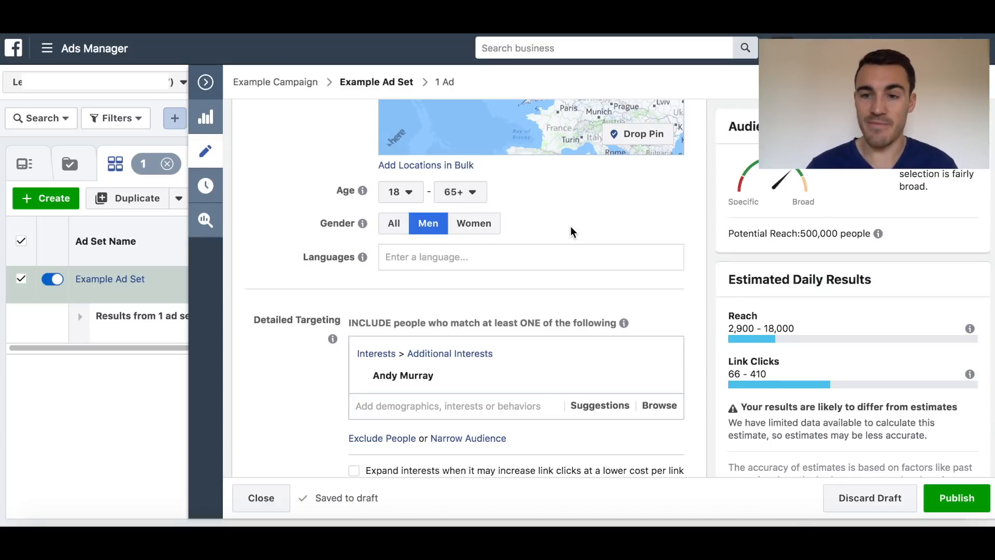
click(415, 194)
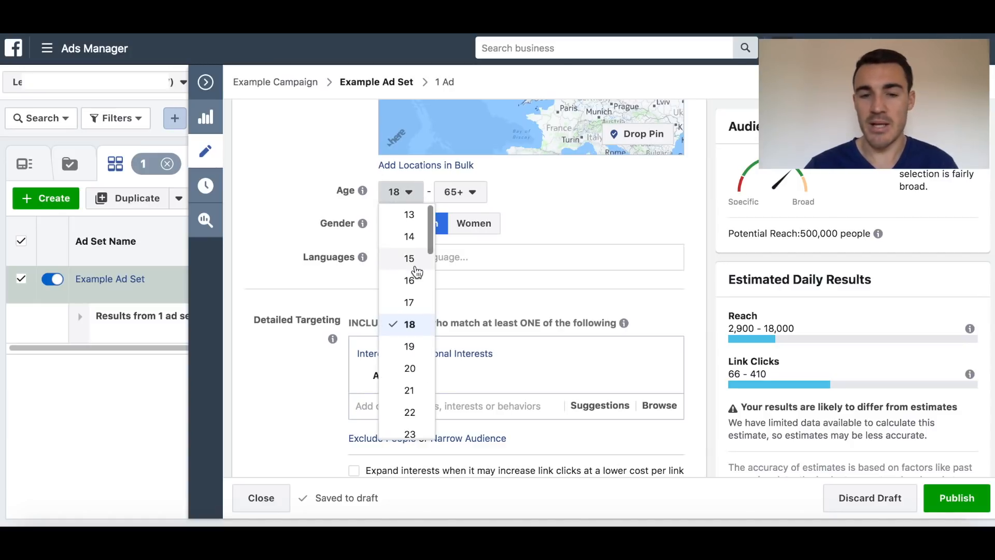
scroll(416, 272, down, 5)
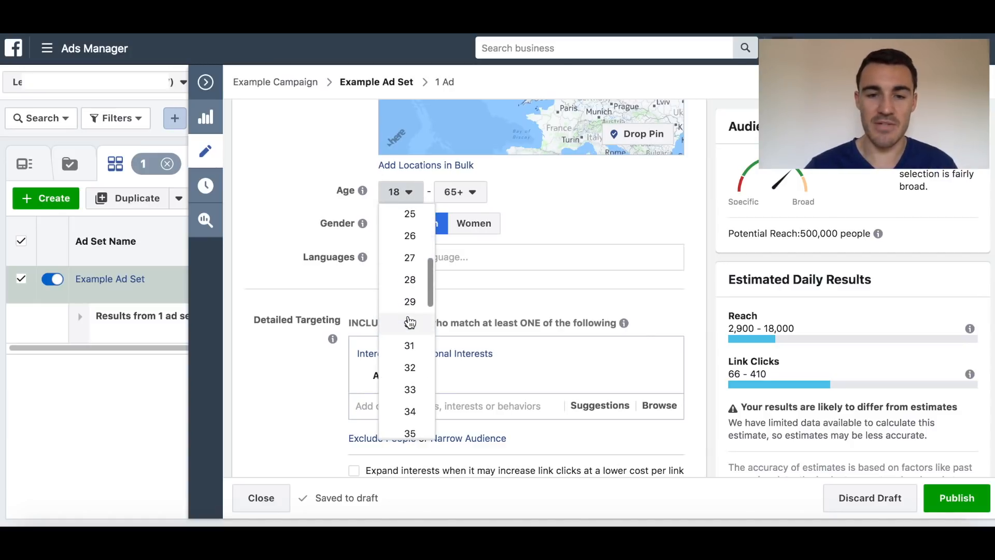
click(411, 325)
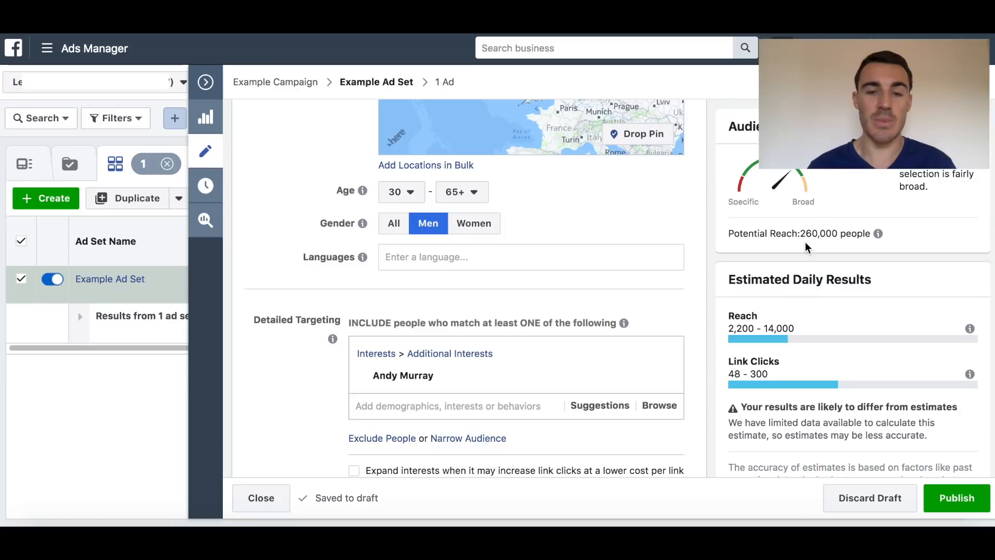
Narrow the detailed targeting so that people must also match the demographic Parents (All).
scroll(703, 280, down, 4)
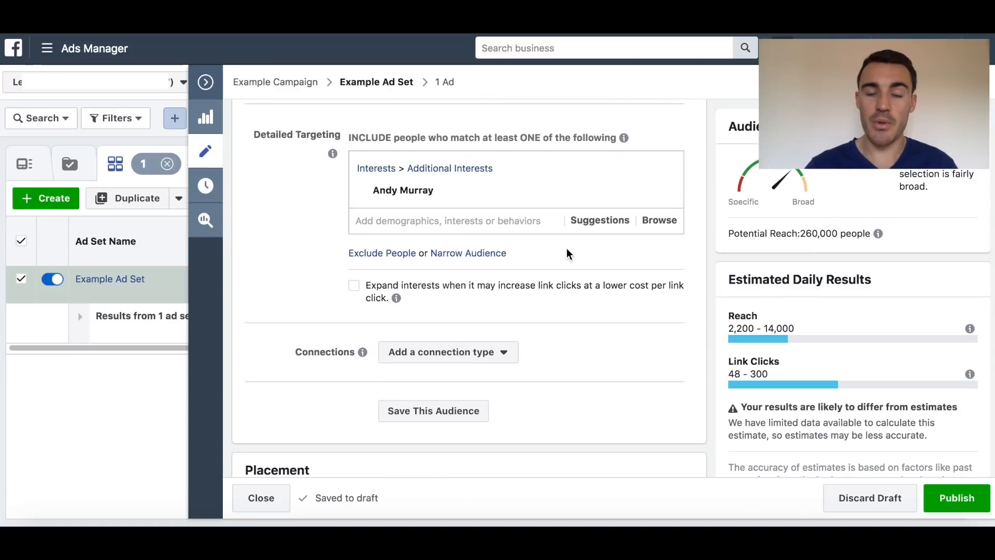
click(461, 259)
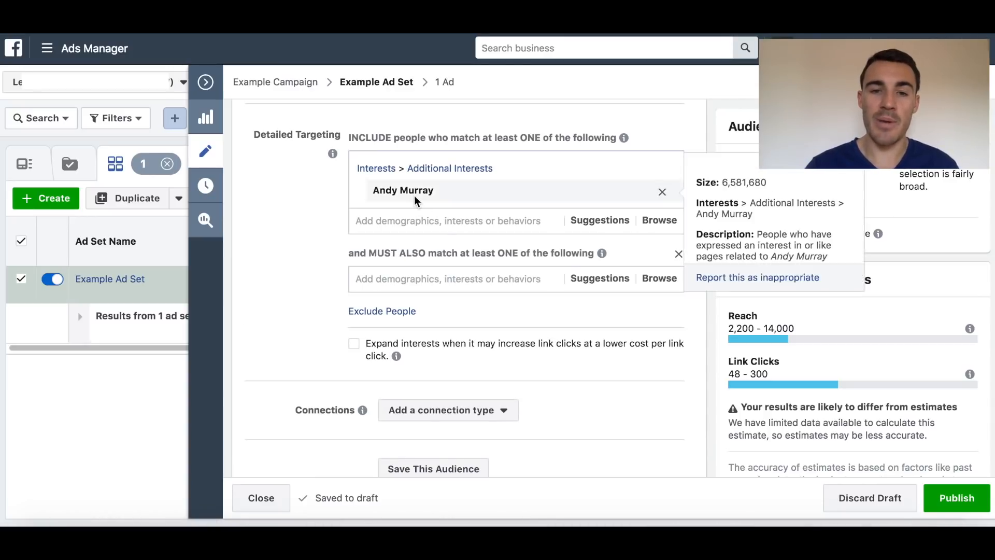
click(412, 279)
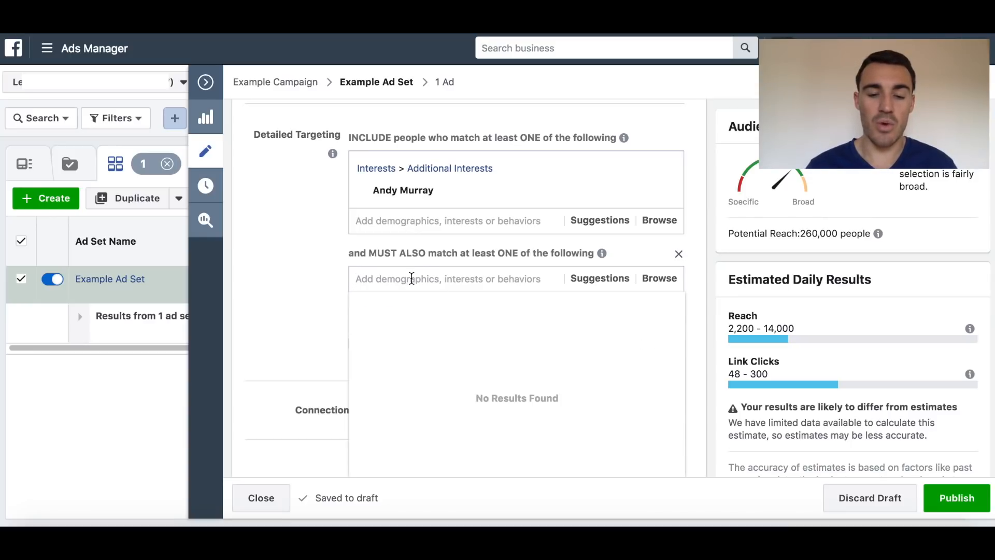
text(parent)
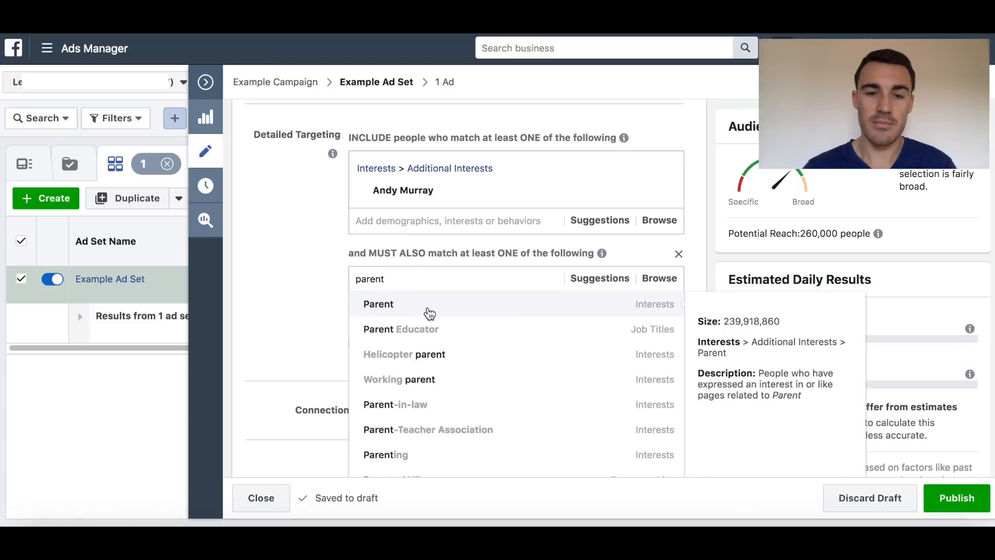
scroll(459, 386, down, 2)
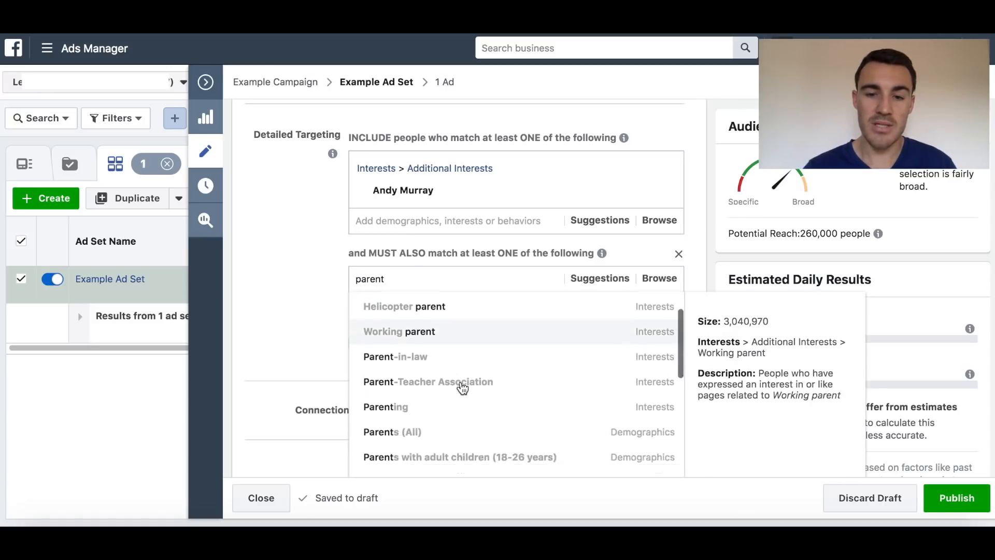
scroll(463, 389, down, 2)
click(418, 357)
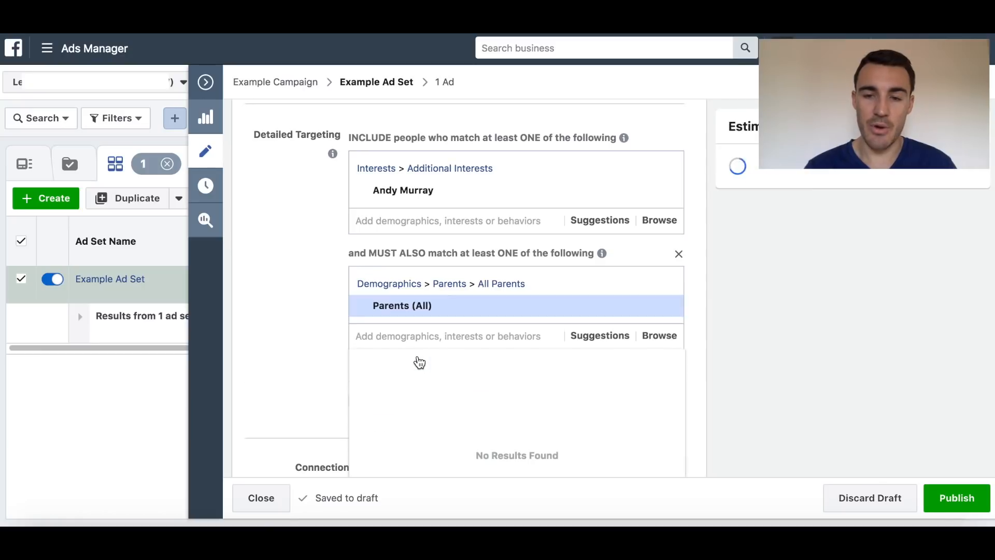
click(306, 350)
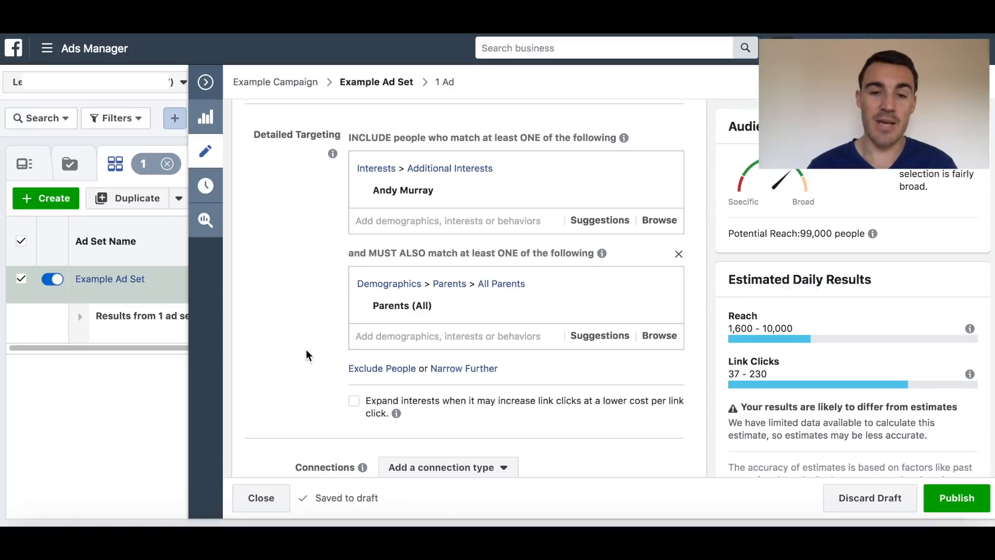
mouse_move(471, 300)
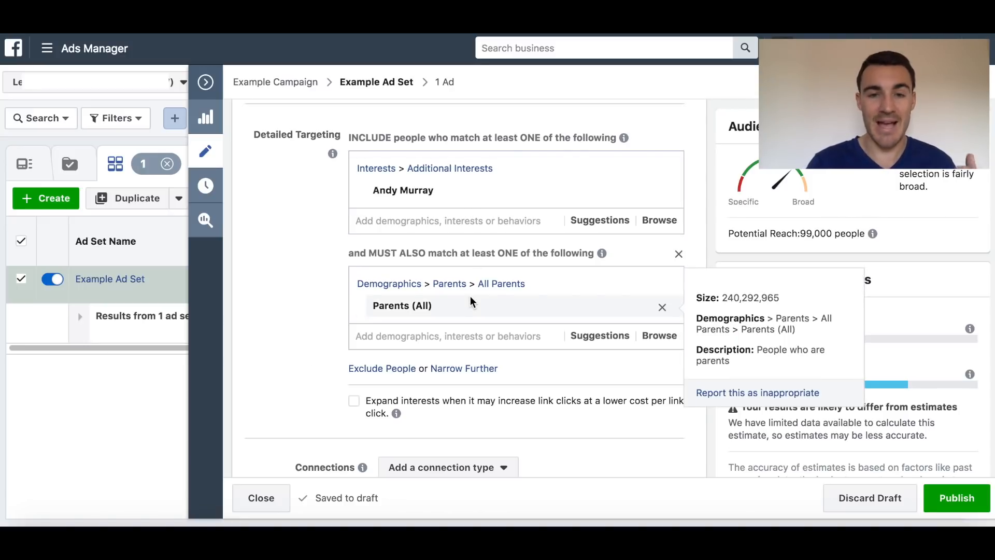
Remove the narrowing condition that requires people to also match Parents (All) from the detailed targeting.
mouse_move(435, 200)
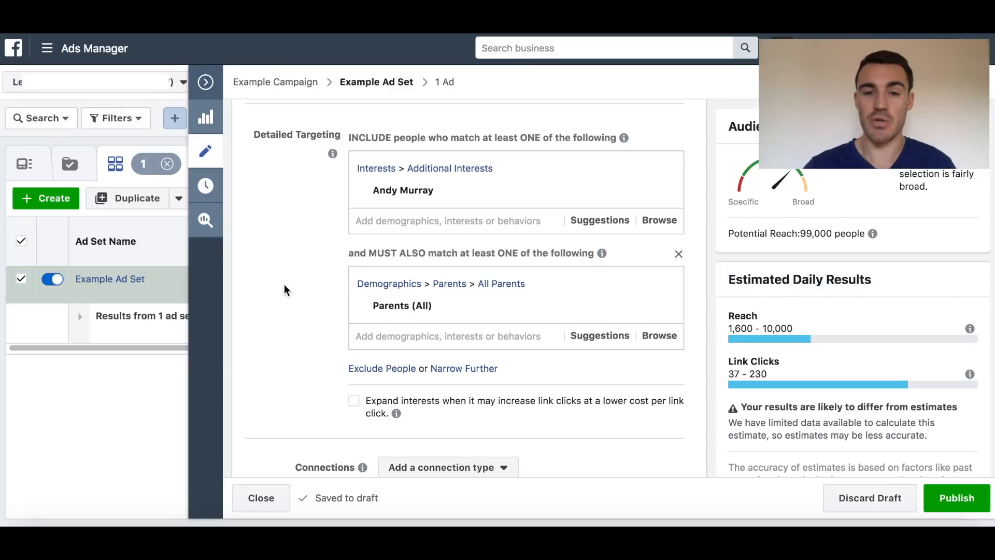
click(679, 254)
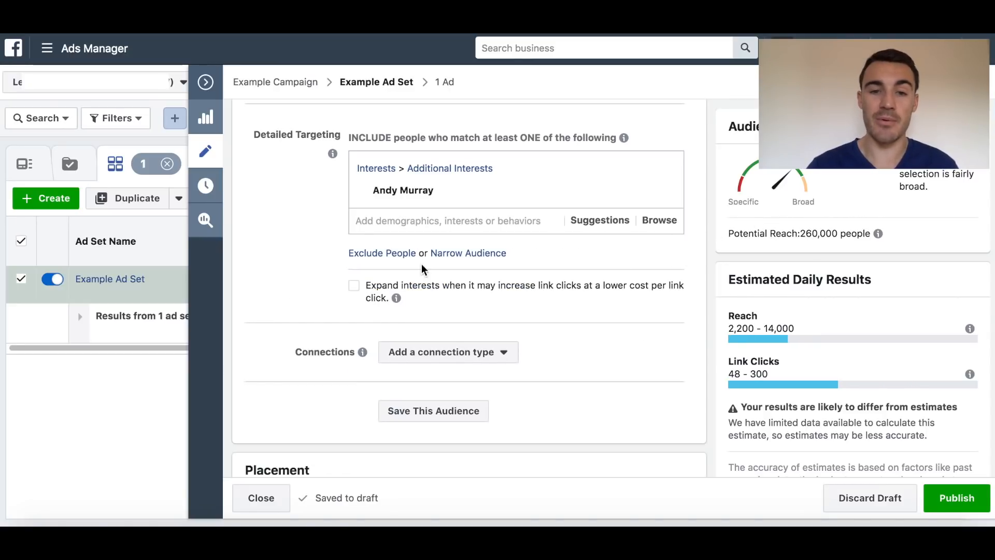
click(380, 254)
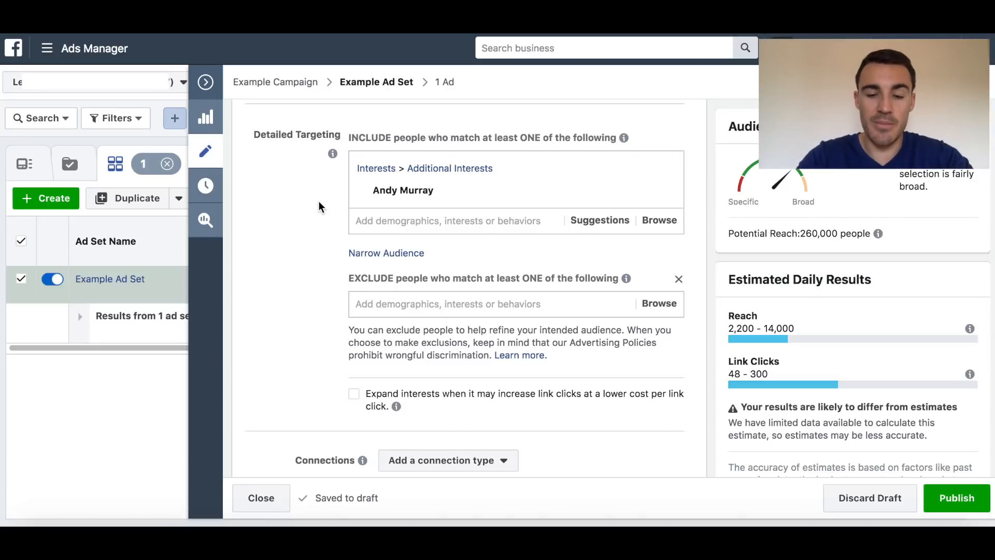
text(football)
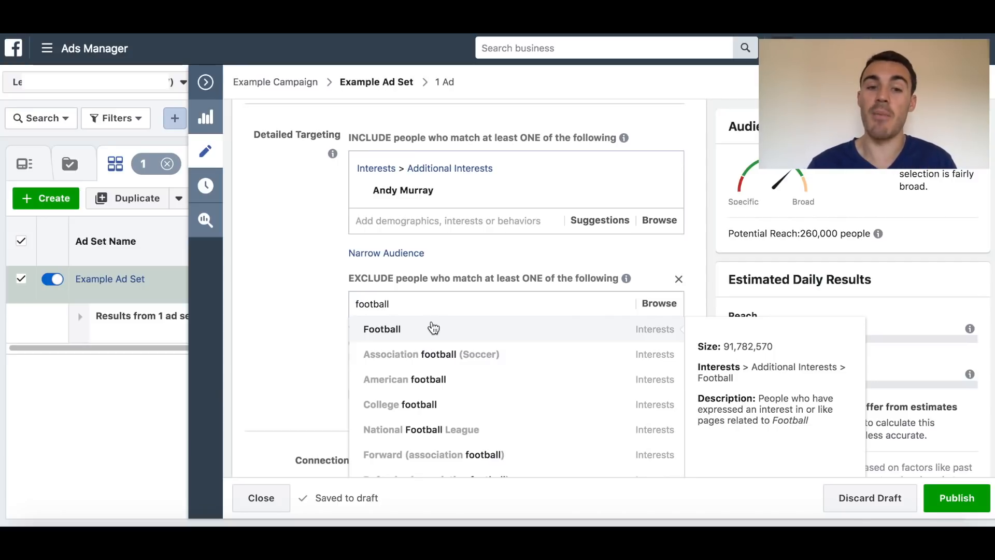
click(678, 279)
Review the available connection types and the browsable categories of the audience's detailed targeting.
scroll(293, 284, down, 2)
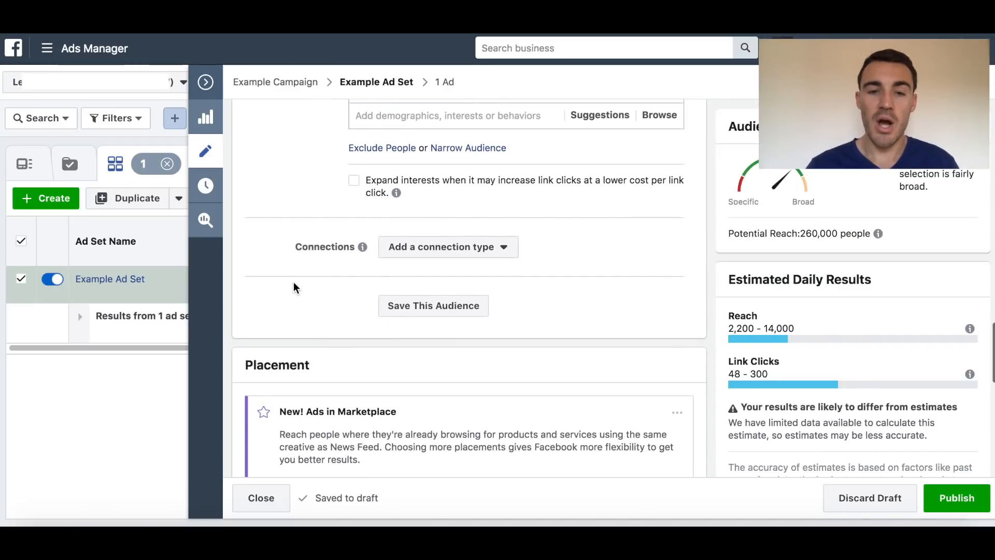
click(471, 247)
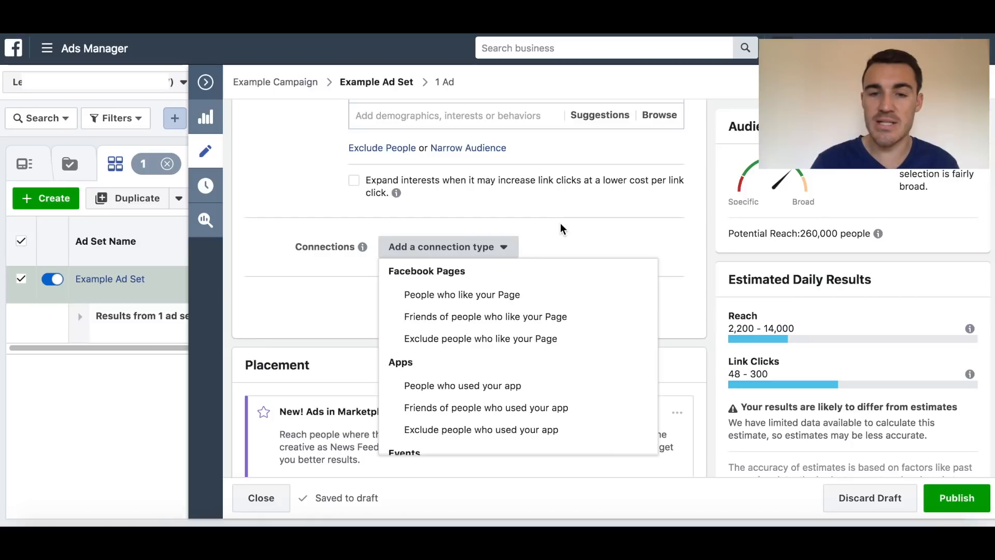
click(553, 239)
scroll(552, 239, up, 2)
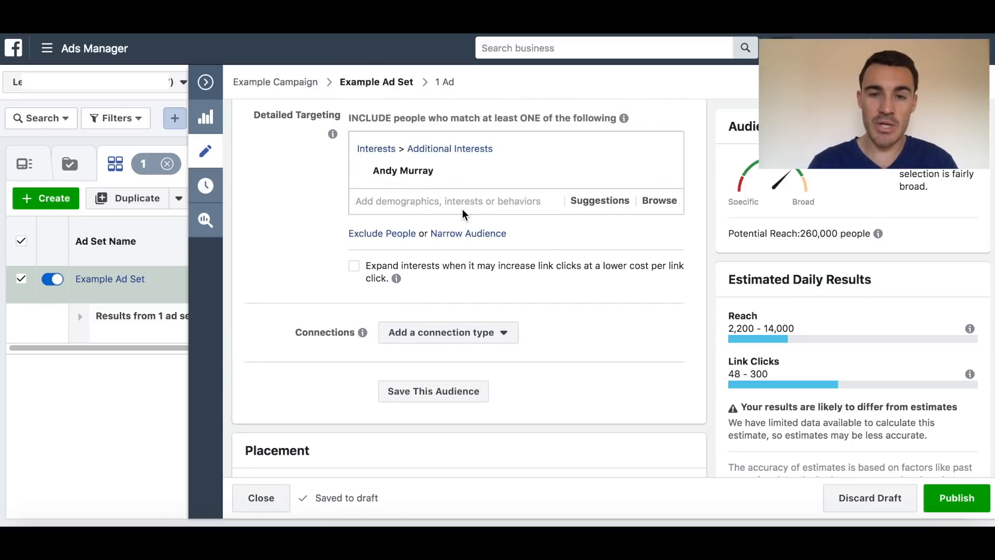
click(661, 203)
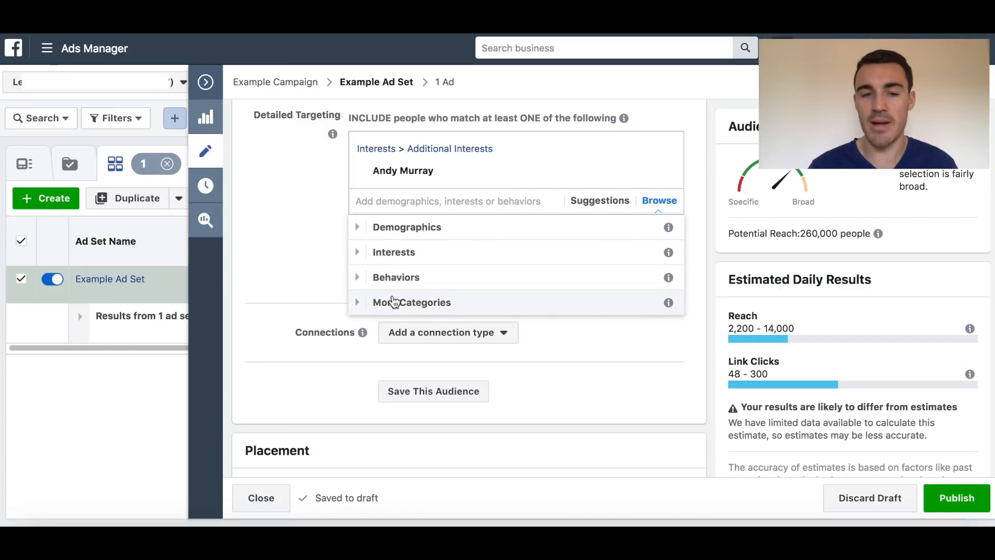
click(331, 258)
Switch the ad set's placement from automatic placements to Edit Placements.
scroll(462, 241, down, 5)
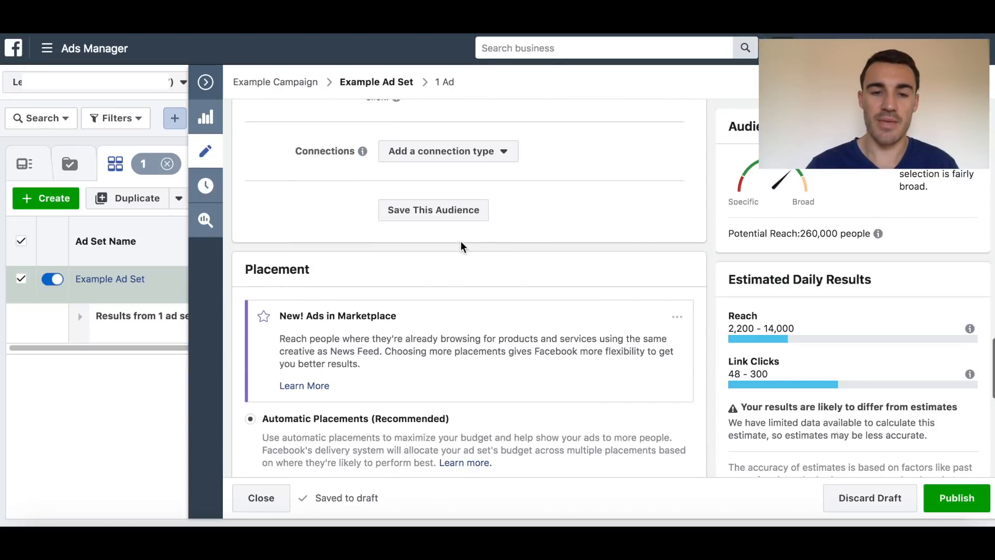
scroll(555, 249, down, 2)
scroll(556, 245, down, 1)
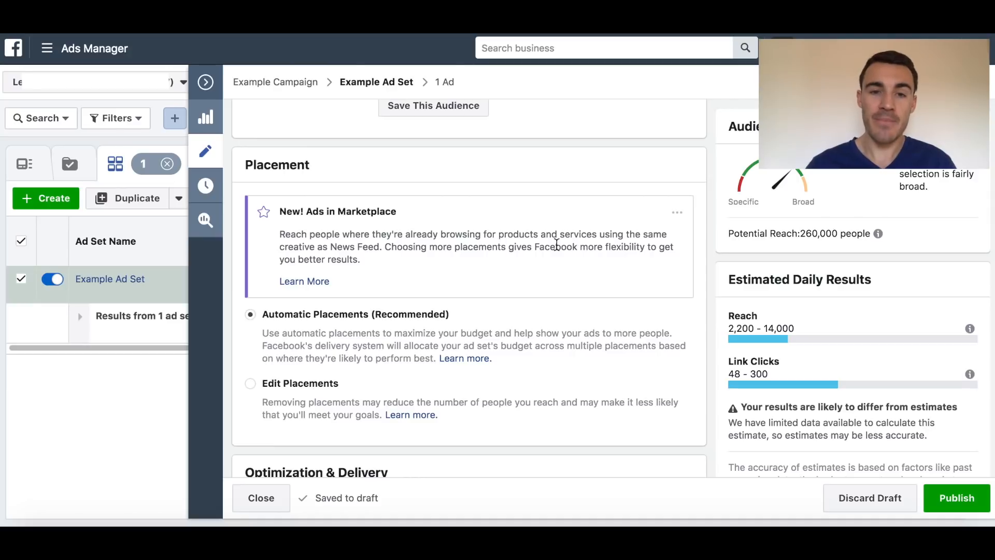
scroll(355, 301, down, 1)
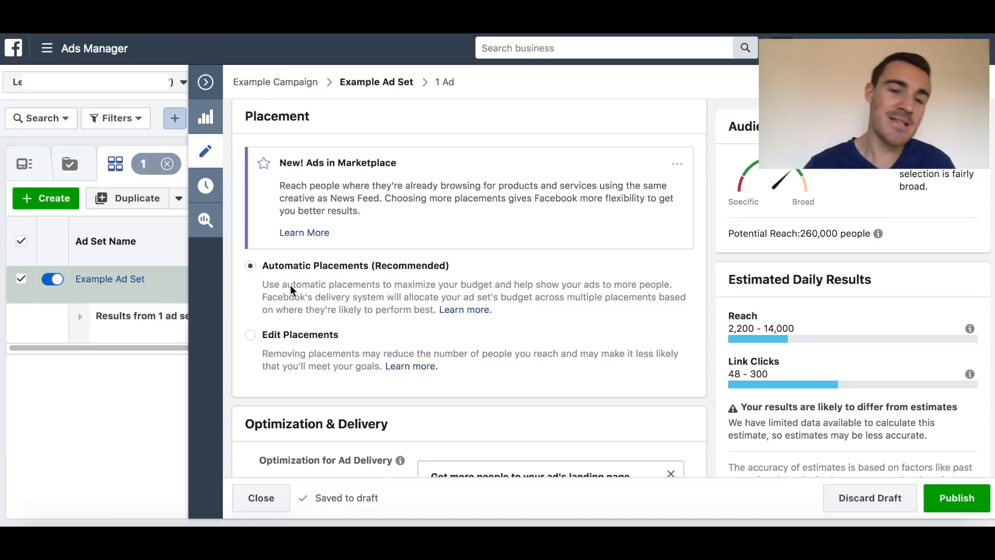
click(251, 336)
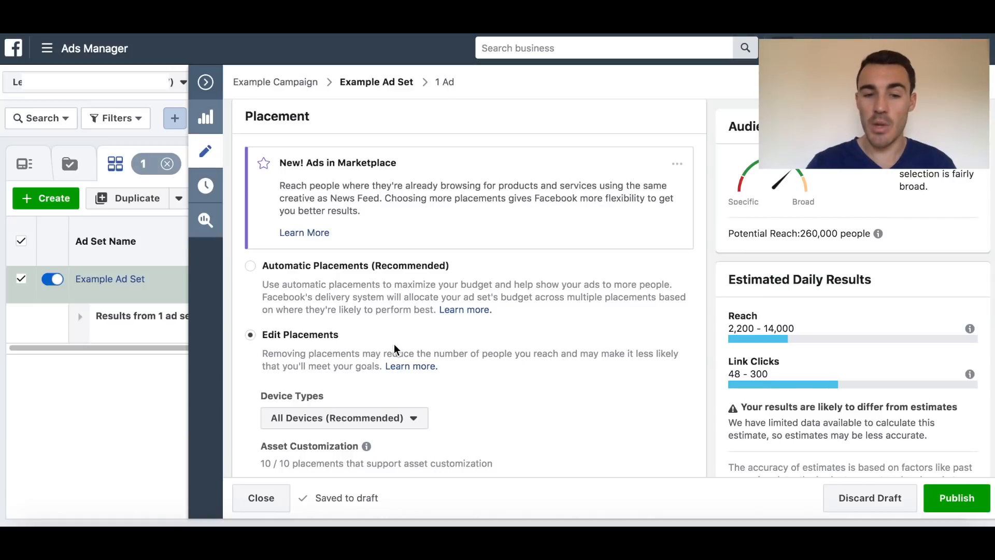
Exclude Facebook's Instant Articles, Right Column, Marketplace and Stories placements and Instagram's Stories, keeping Facebook Feeds and Instagram Feed.
scroll(394, 343, down, 3)
scroll(472, 291, down, 3)
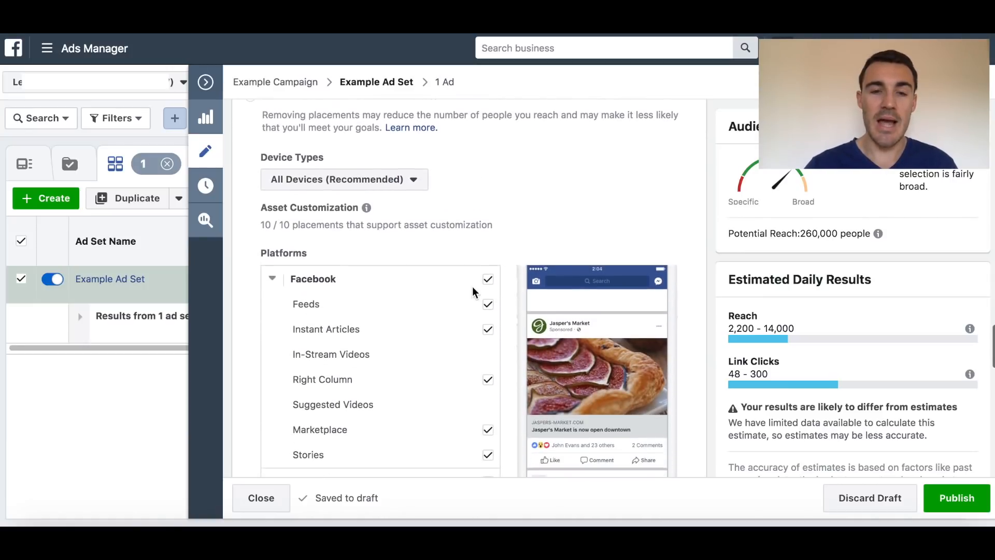
scroll(546, 176, down, 2)
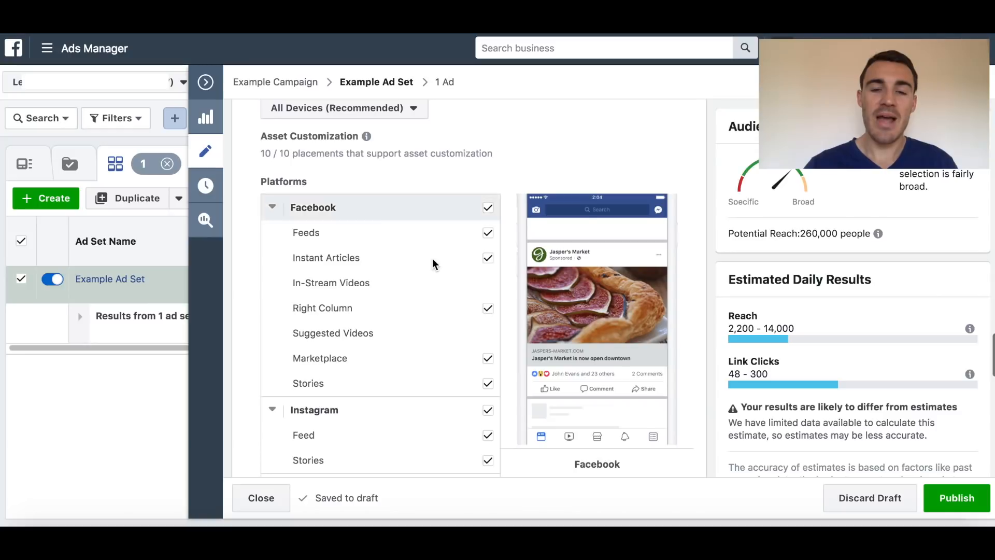
scroll(432, 262, down, 5)
scroll(431, 265, down, 2)
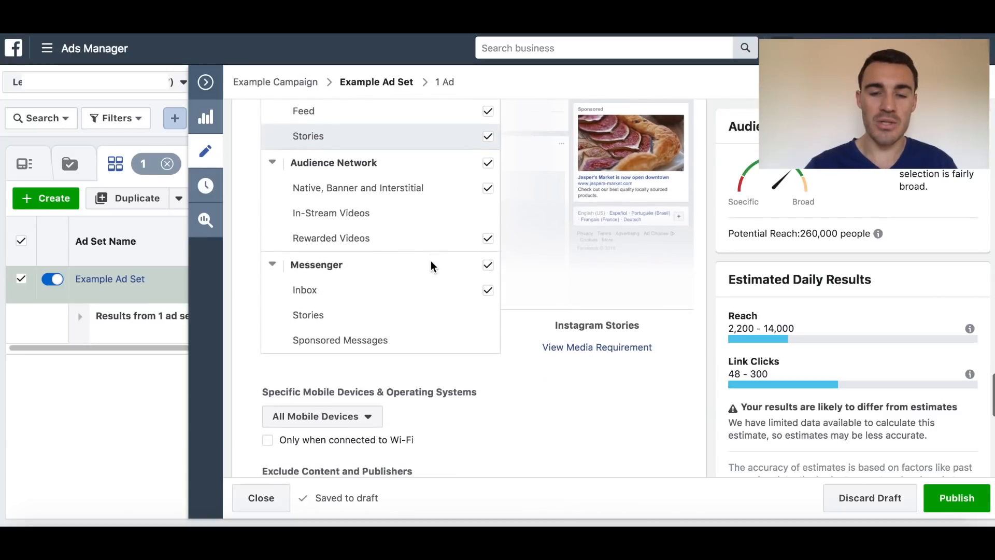
scroll(430, 265, up, 5)
scroll(432, 265, up, 1)
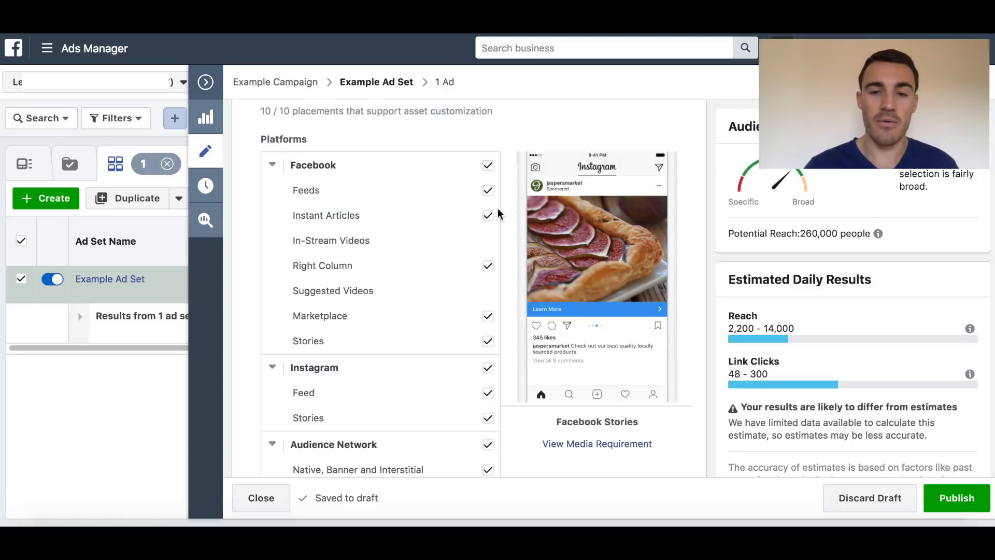
click(489, 278)
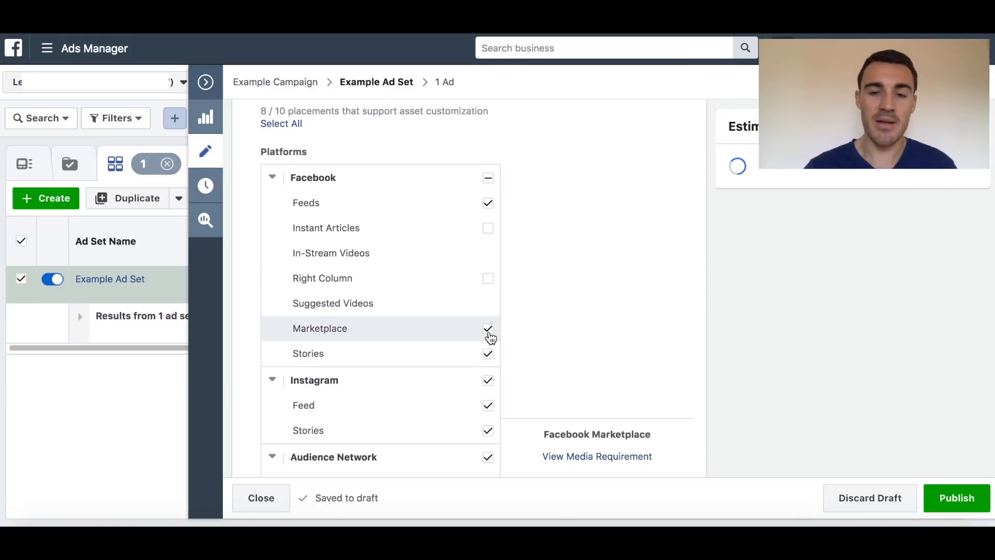
click(488, 433)
Remove all Audience Network and Messenger placements from the ad set.
scroll(434, 405, down, 2)
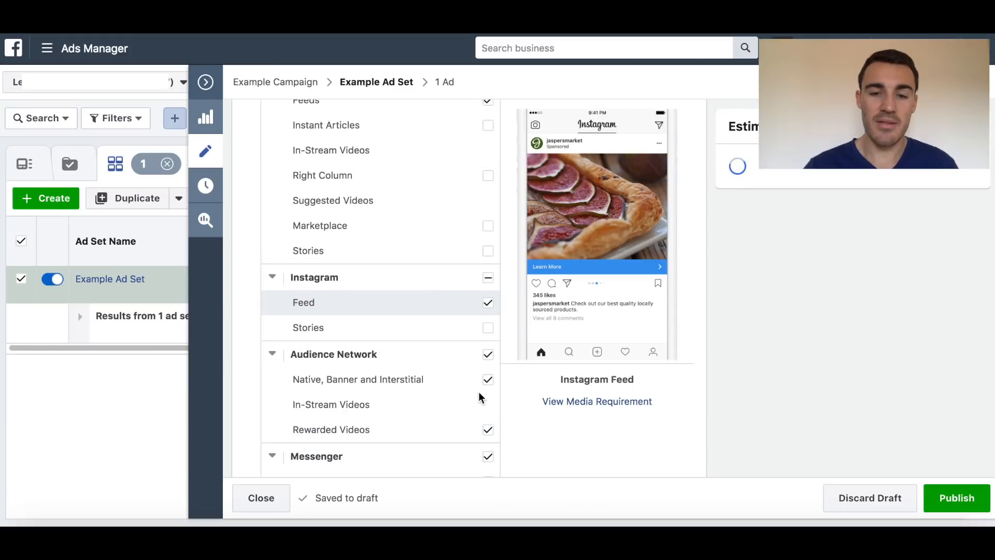
click(487, 430)
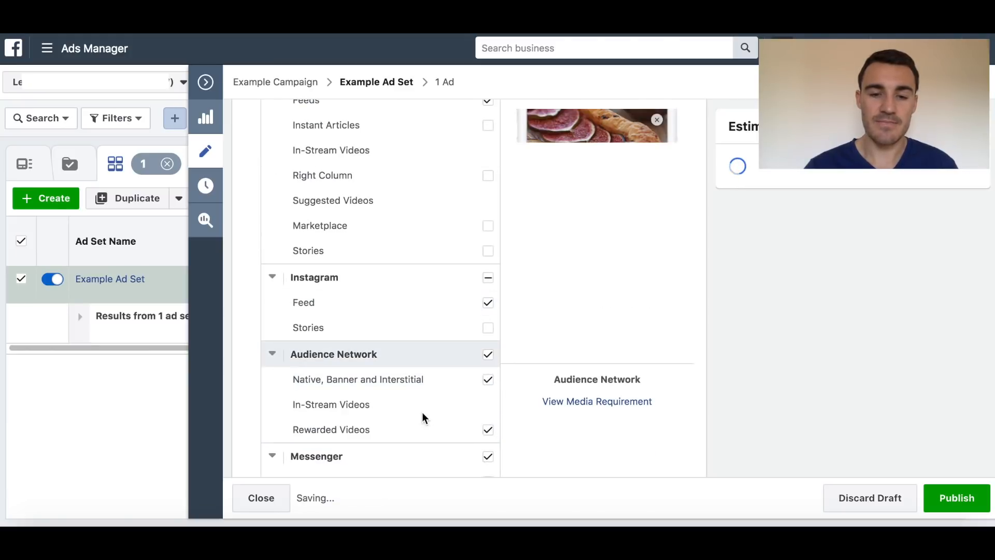
scroll(482, 410, down, 2)
click(487, 374)
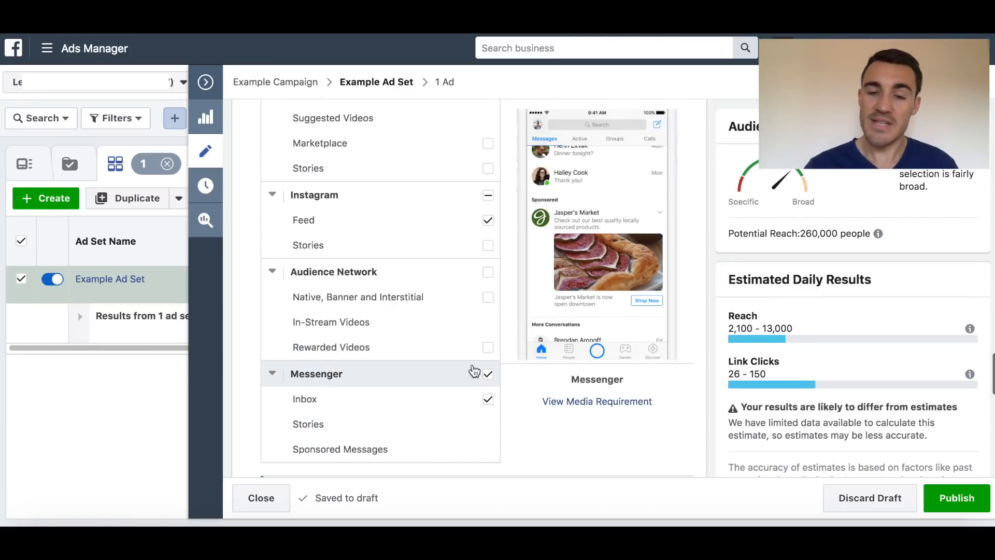
Review the remaining placement selection and the settings for mobile devices and content exclusions.
scroll(446, 338, up, 2)
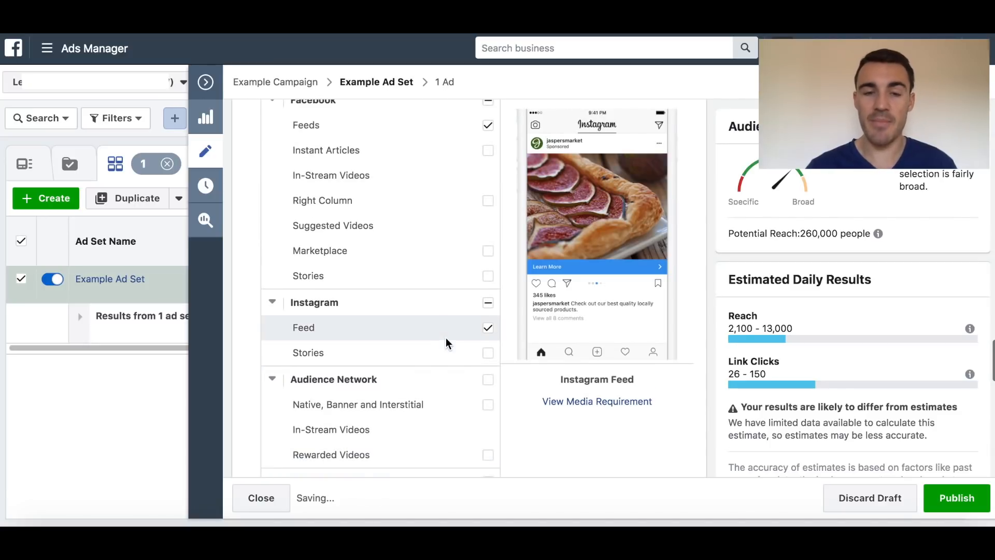
scroll(445, 338, up, 1)
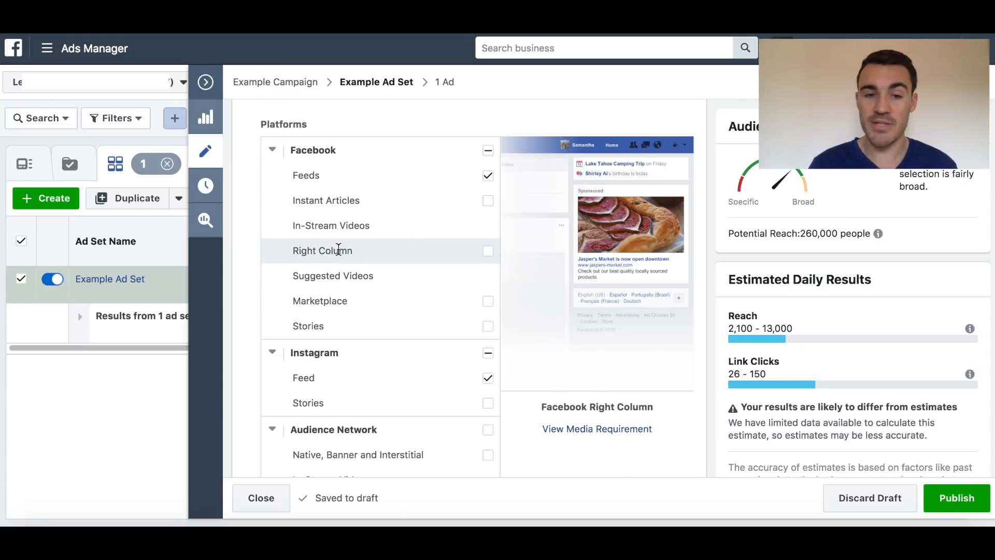
scroll(353, 290, down, 3)
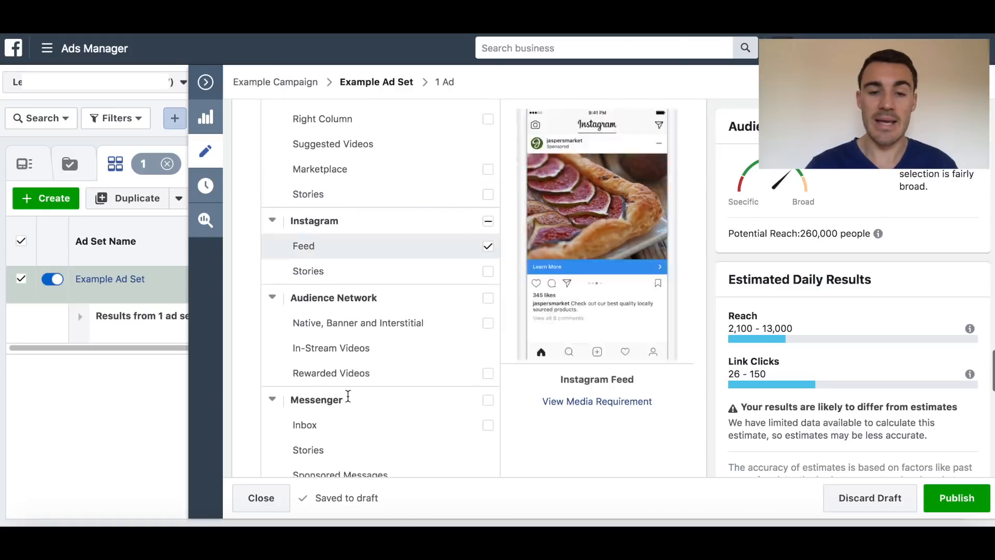
scroll(344, 418, up, 3)
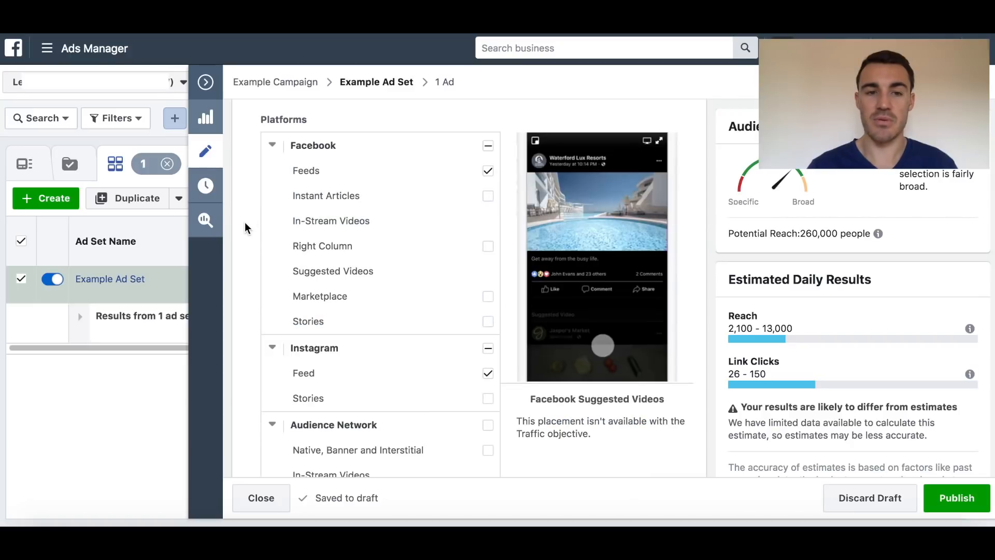
scroll(243, 229, down, 9)
scroll(243, 229, down, 2)
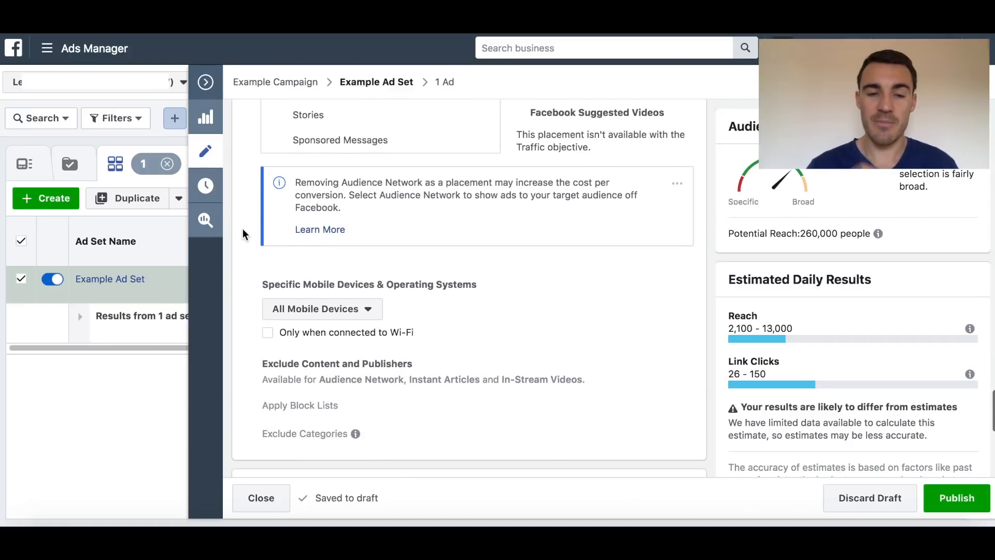
scroll(468, 278, down, 1)
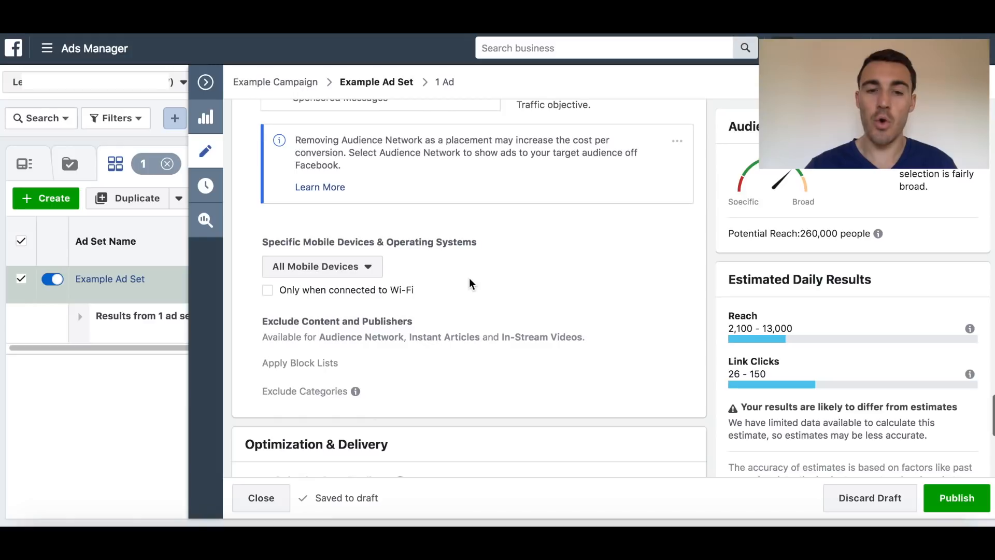
scroll(468, 278, down, 4)
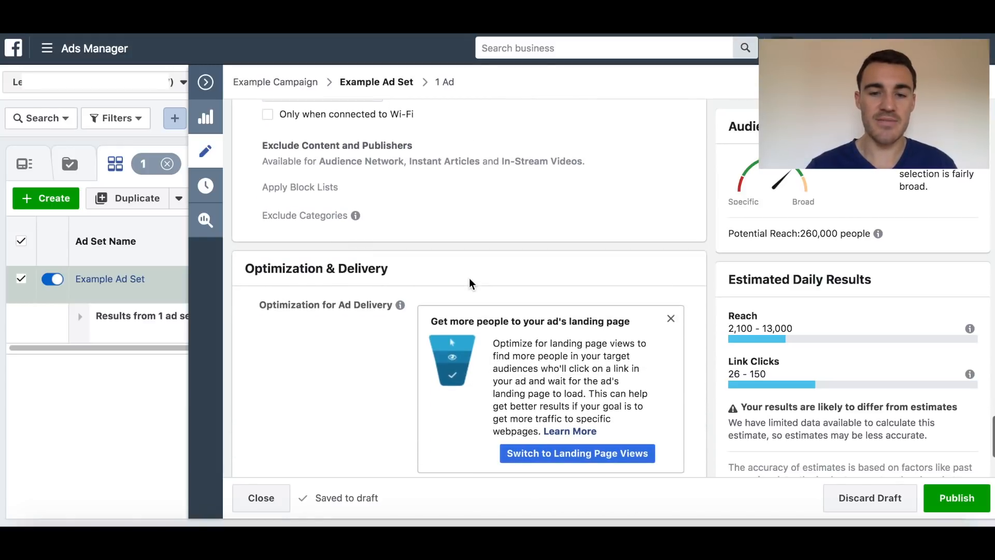
Optimize the ad delivery for Landing Page Views and check the alternative optimization options without changing the choice.
scroll(356, 400, down, 2)
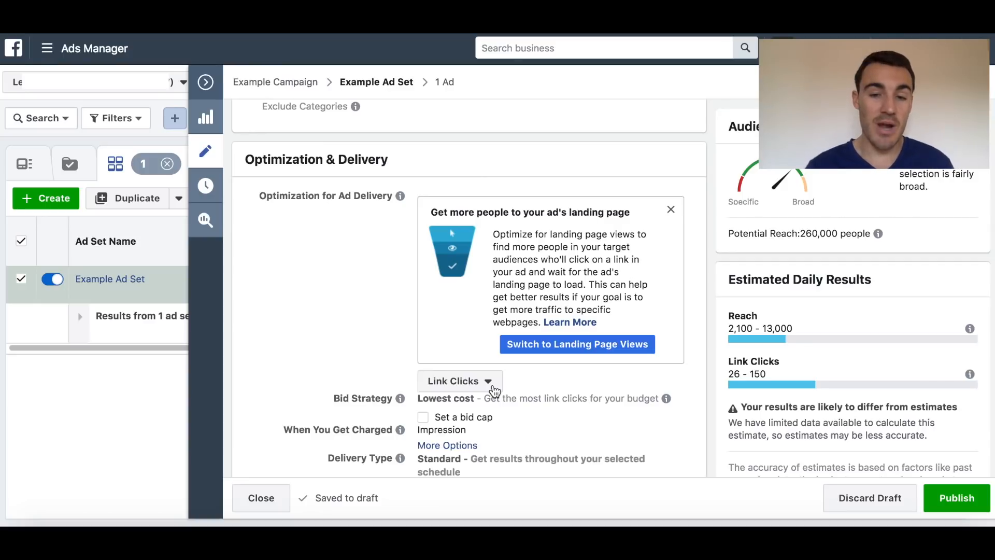
click(578, 348)
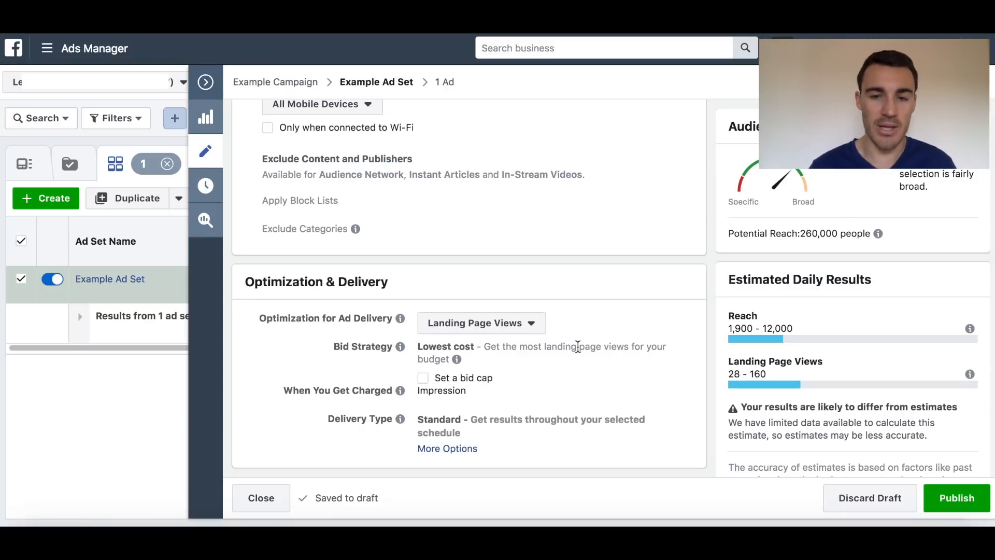
click(540, 332)
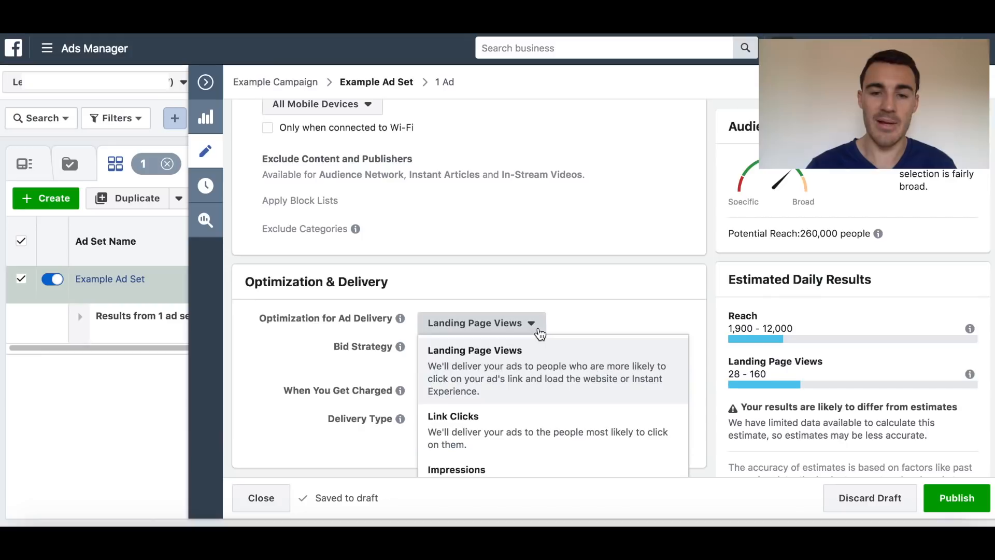
scroll(539, 406, down, 2)
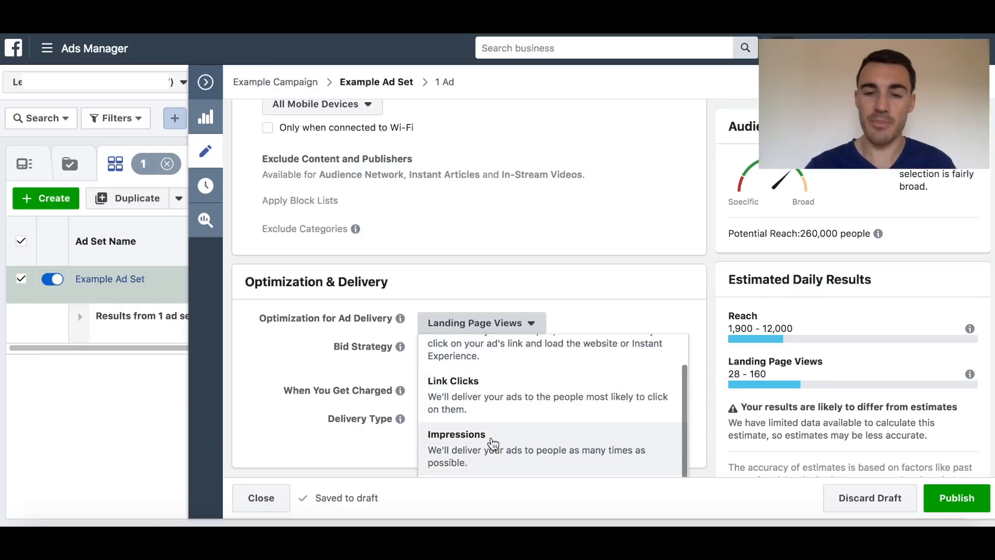
scroll(493, 440, up, 2)
click(621, 292)
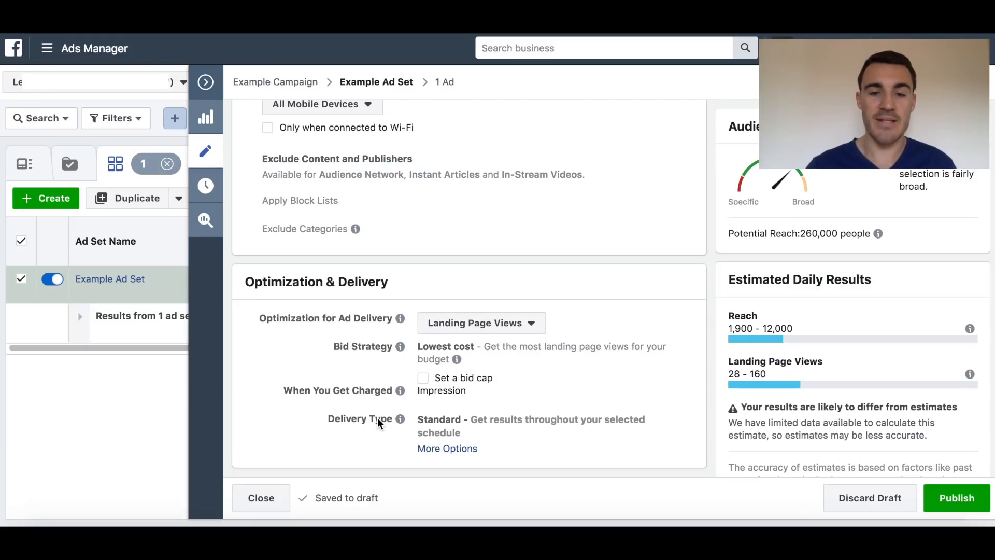
Close the ad set's editing pane and return to the ad sets list.
scroll(554, 378, up, 10)
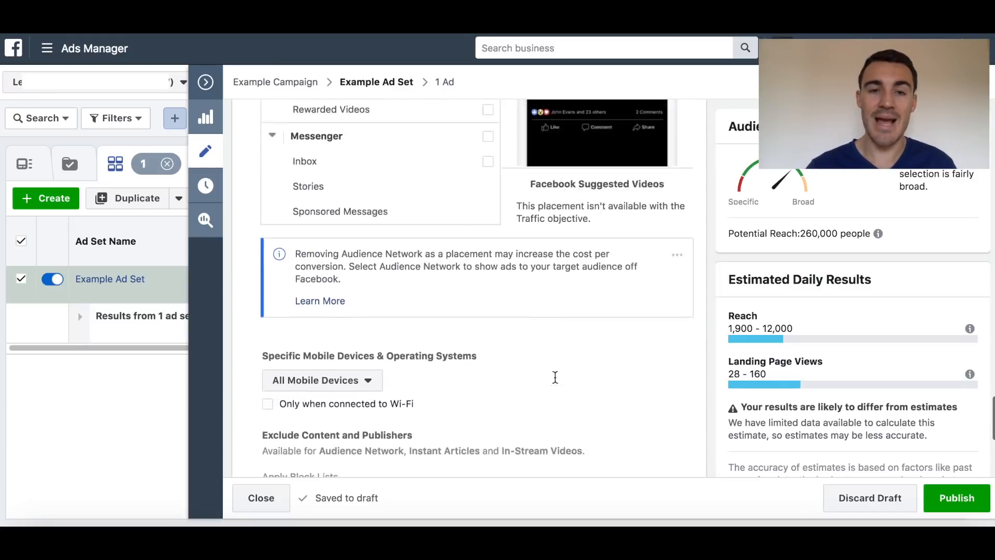
scroll(451, 275, up, 3)
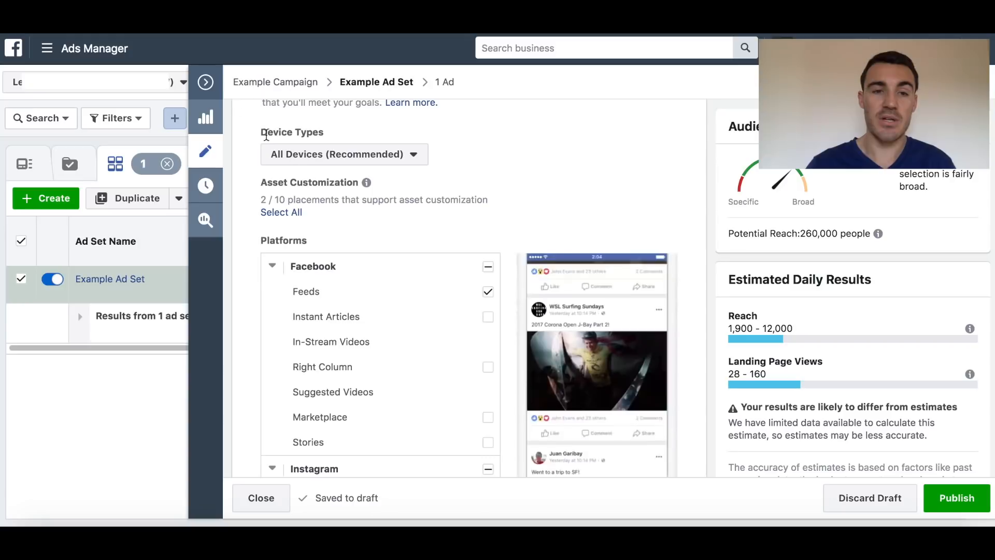
click(207, 85)
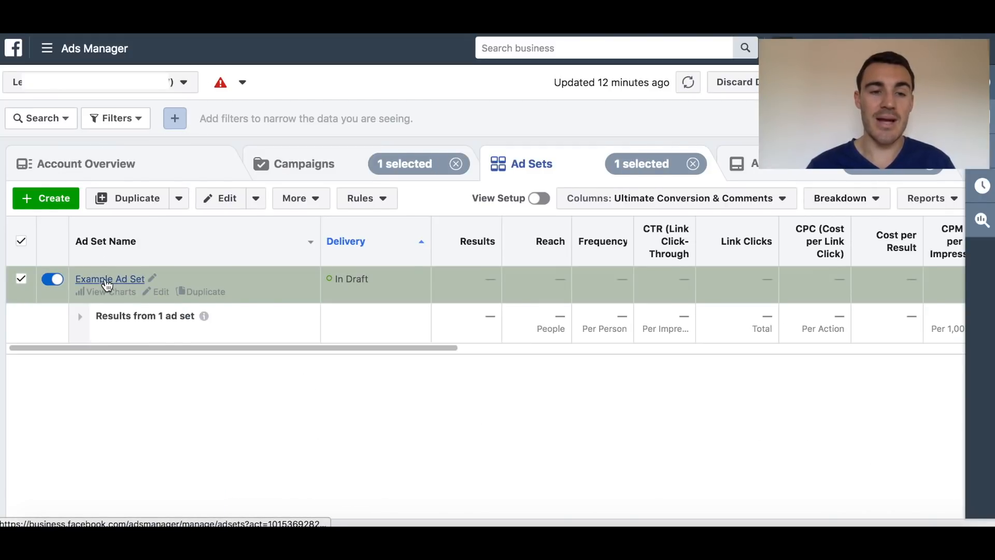
Show the ad inside Example Ad Set and open Example Ad for editing at its creative settings.
click(106, 280)
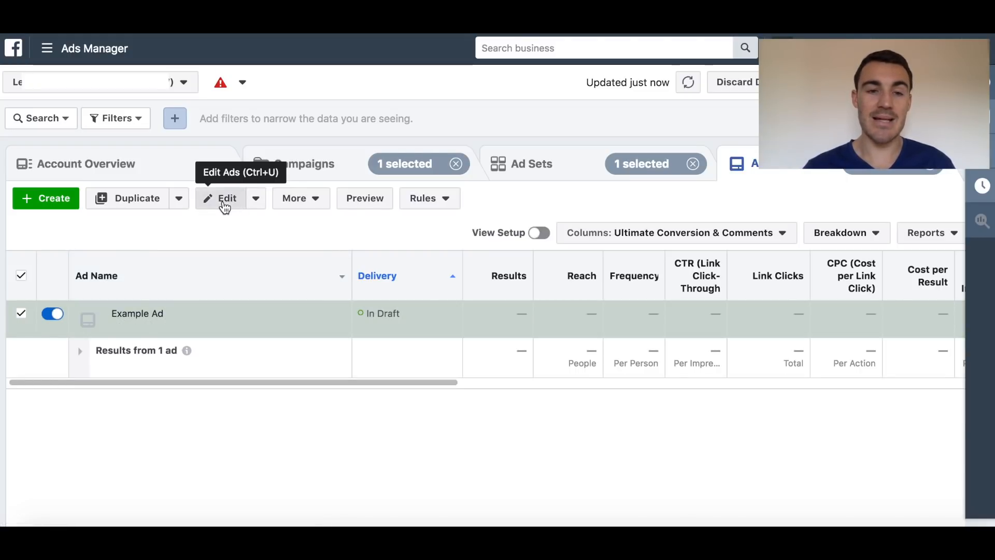
click(224, 206)
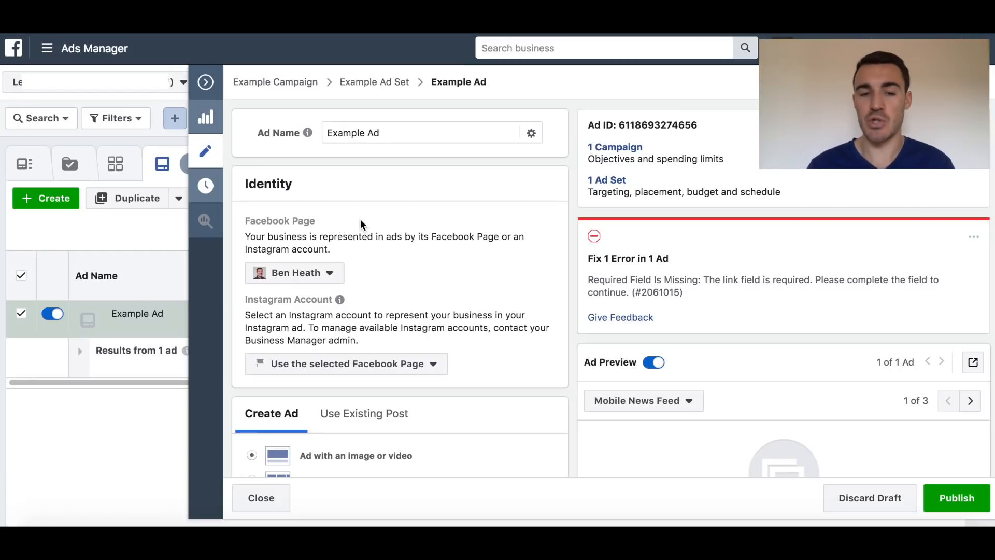
scroll(484, 270, down, 5)
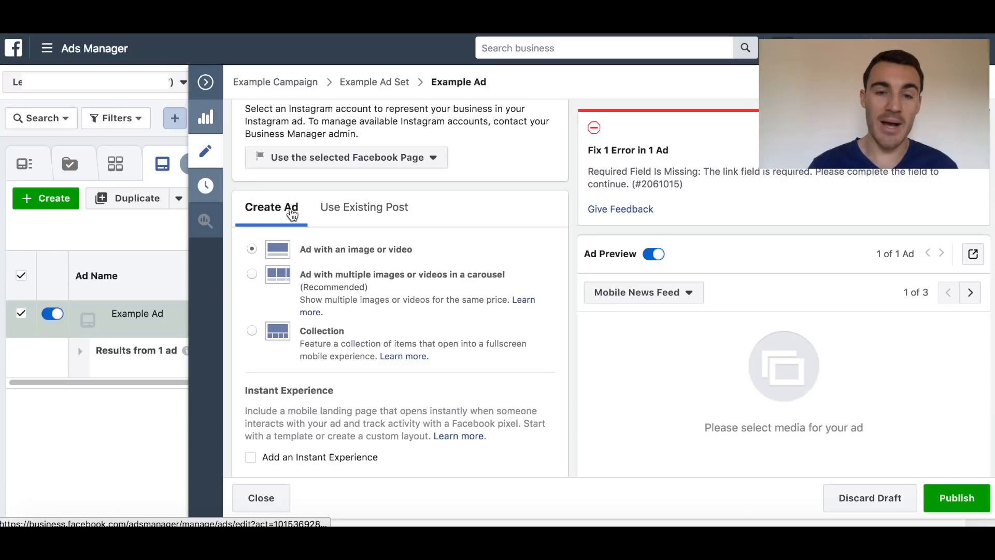
Try using the existing Page post about targeting as the ad, examine its preview, and return to creating a new ad.
click(346, 222)
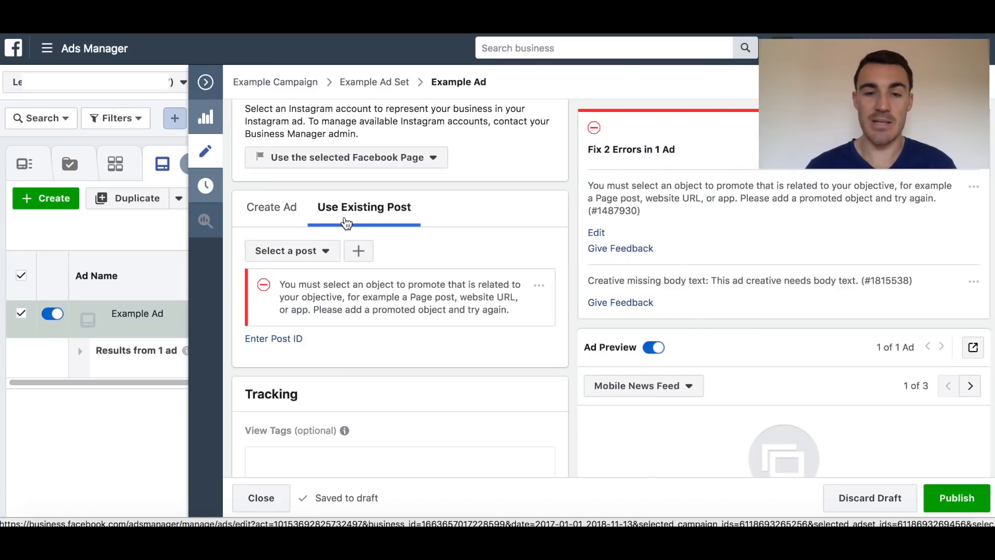
click(331, 257)
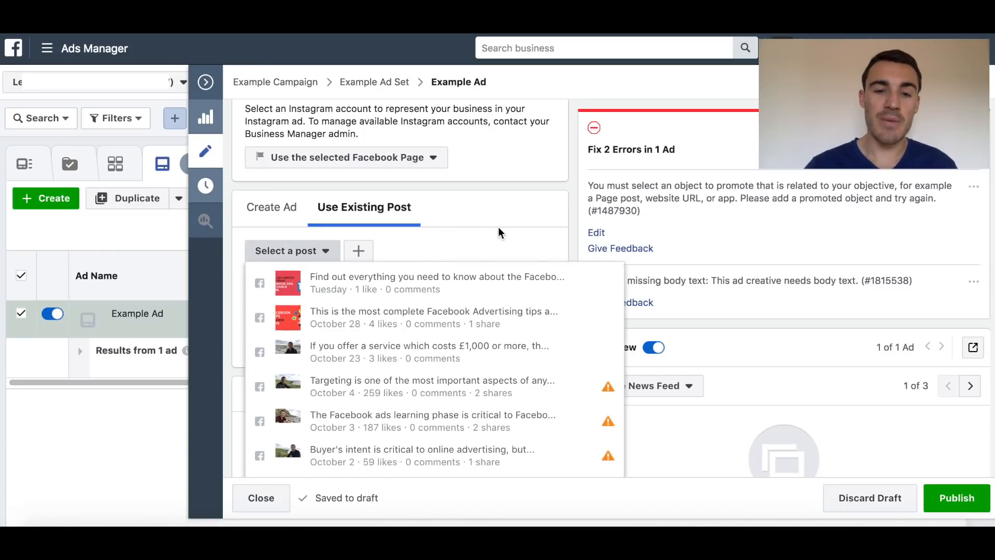
scroll(498, 228, down, 2)
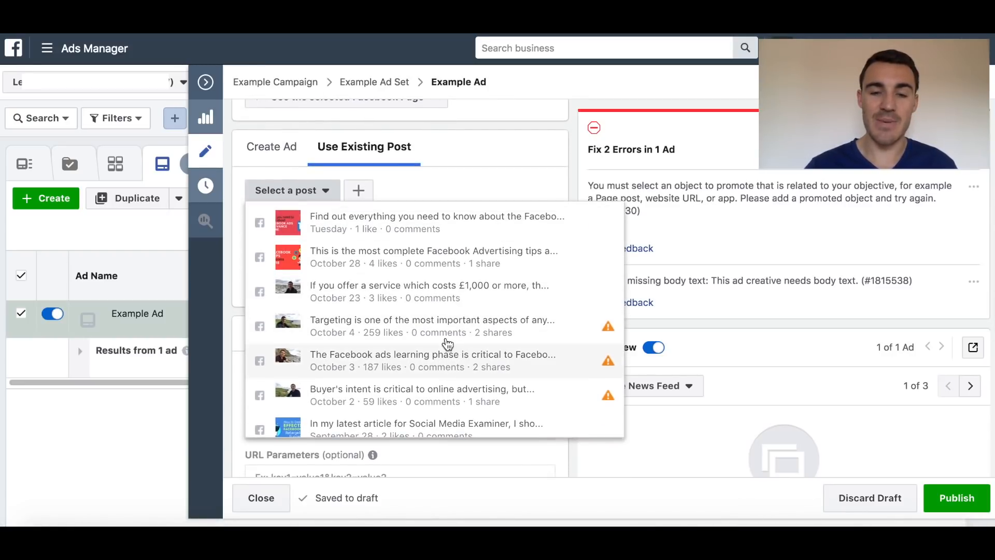
click(420, 326)
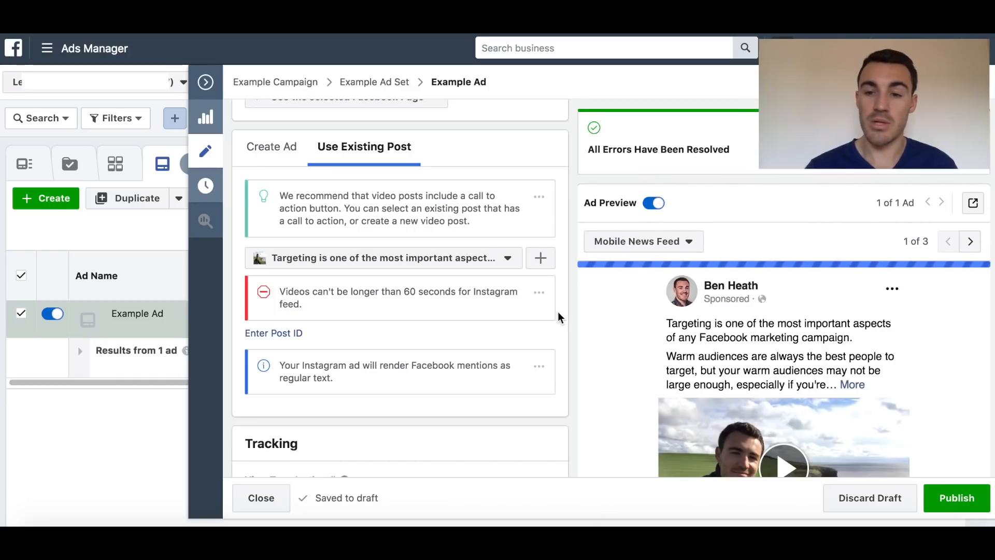
scroll(648, 363, down, 3)
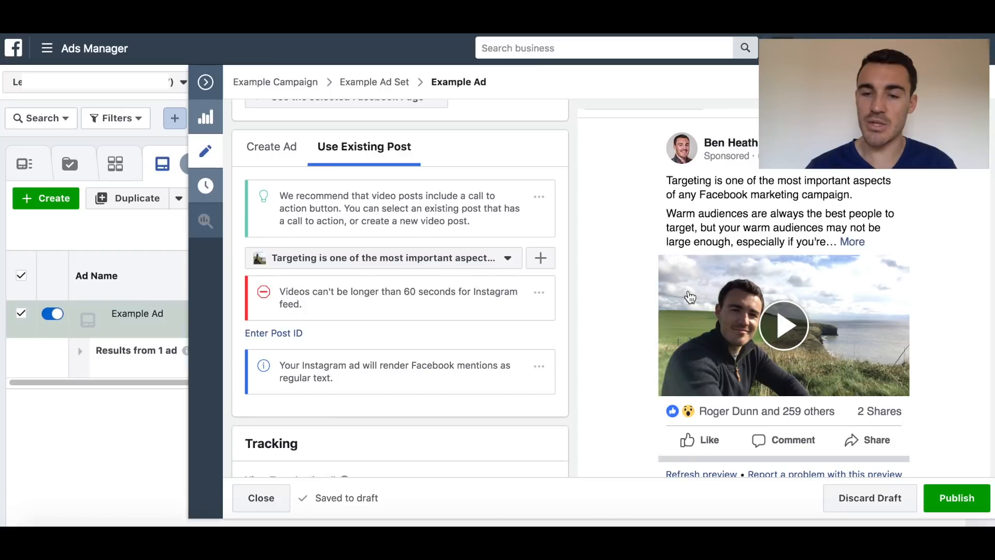
scroll(594, 257, up, 1)
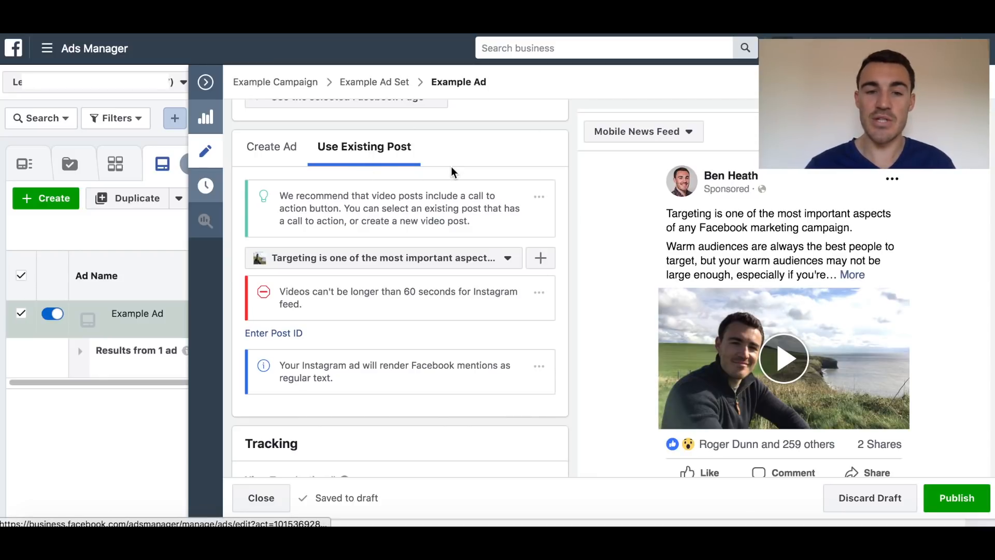
scroll(590, 269, down, 2)
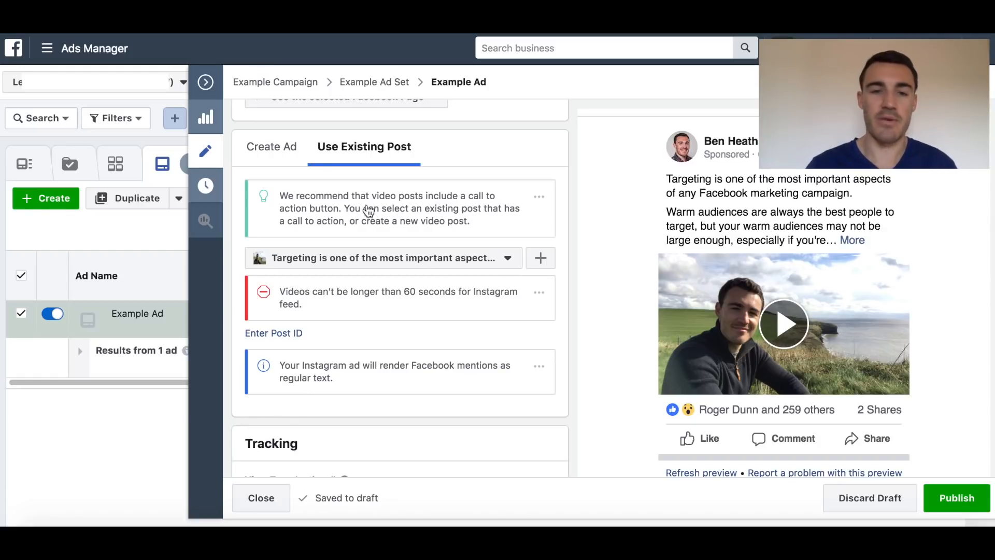
click(272, 149)
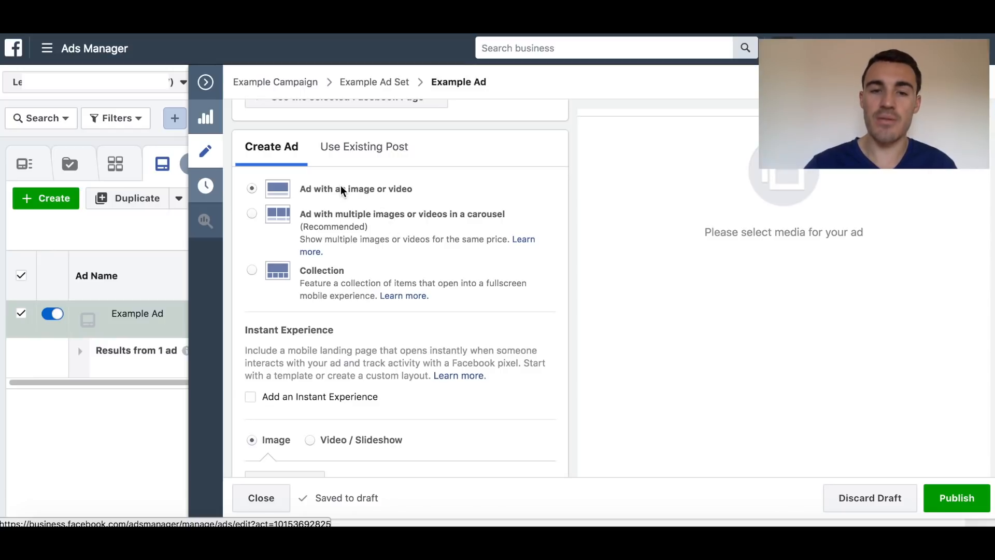
Search the free stock images for "tennis" and add the 1000 × 667 photo of a woman holding a racket as the ad image.
scroll(434, 255, down, 5)
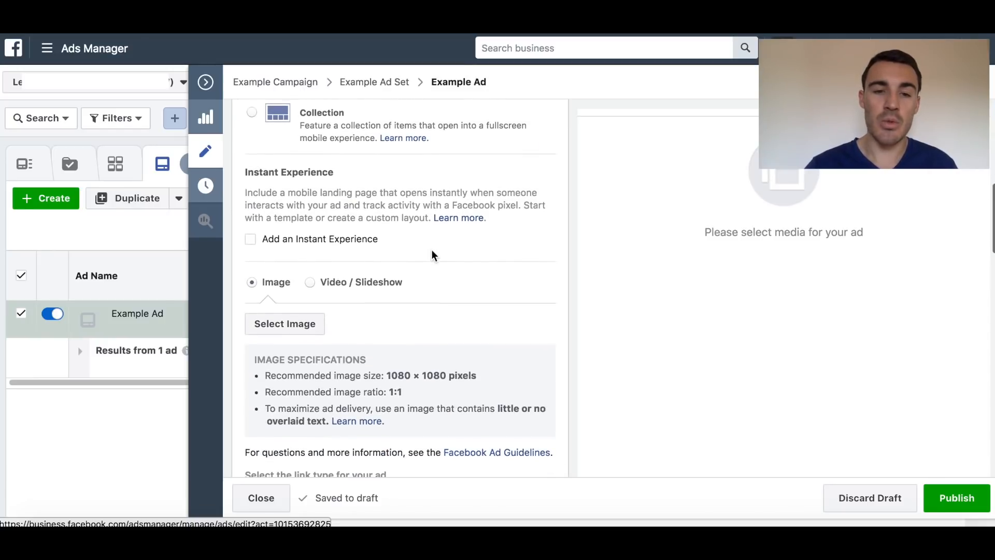
click(293, 381)
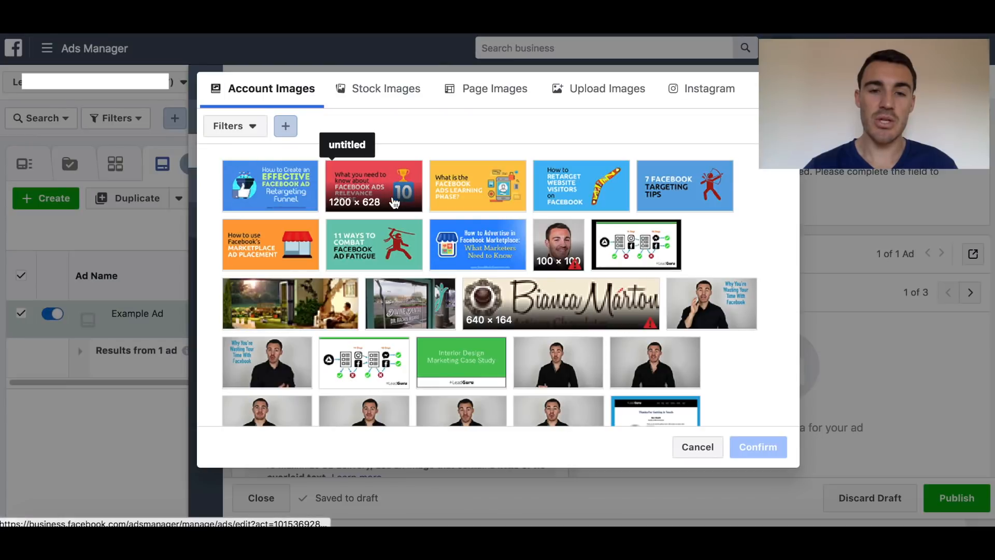
click(387, 97)
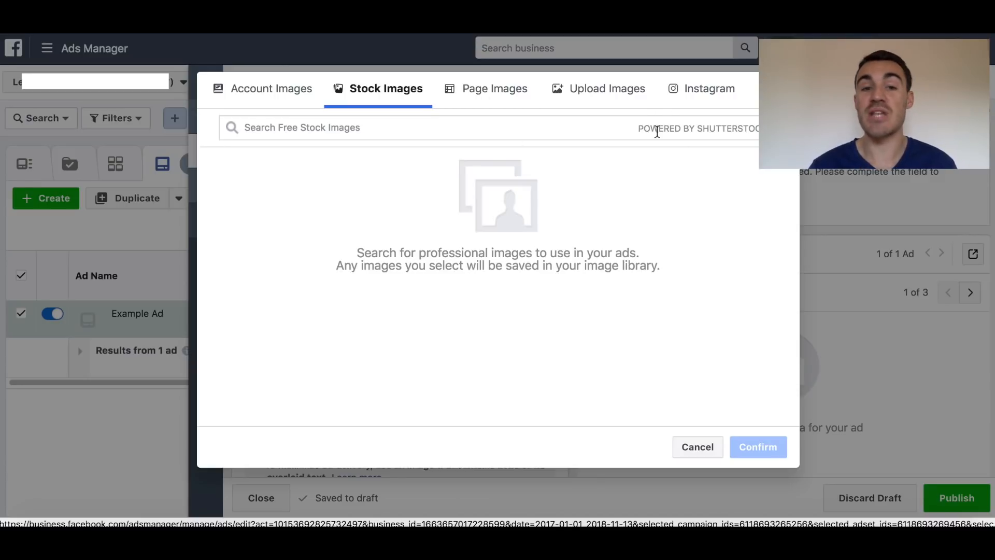
click(424, 127)
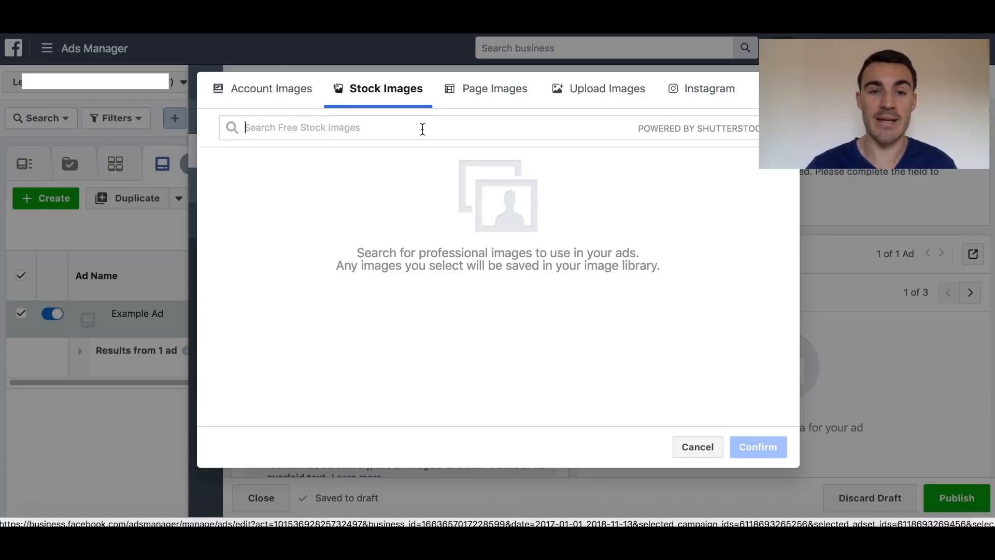
text(tennis)
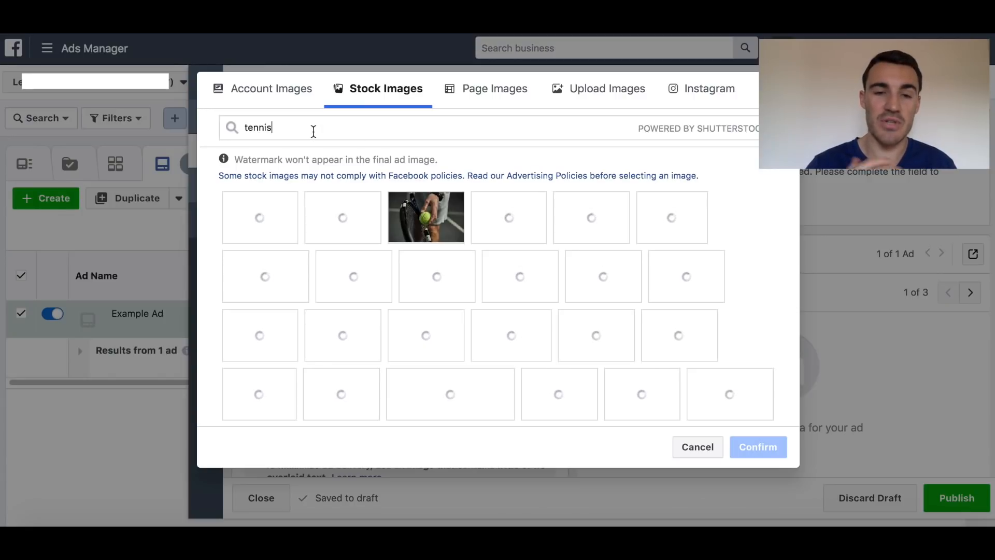
mouse_move(351, 226)
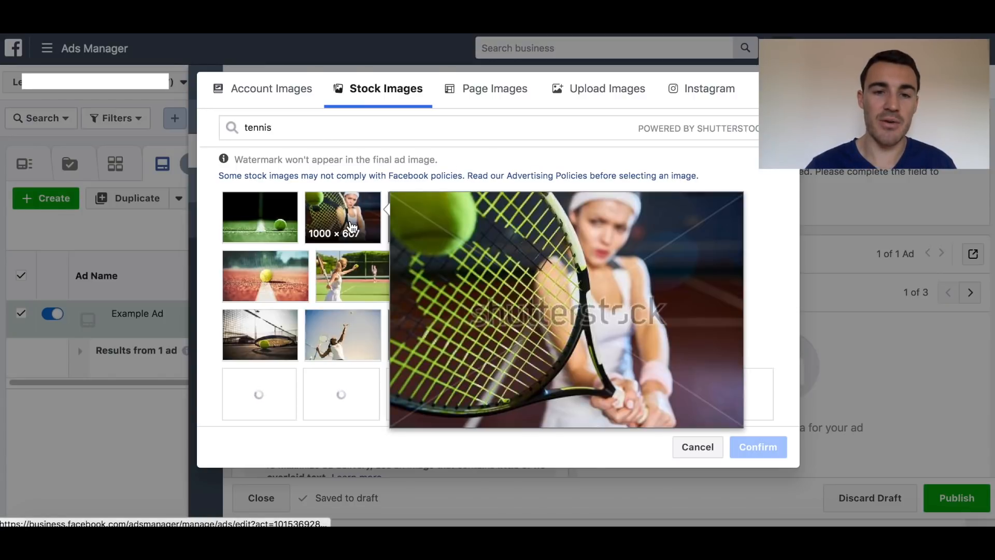
click(351, 226)
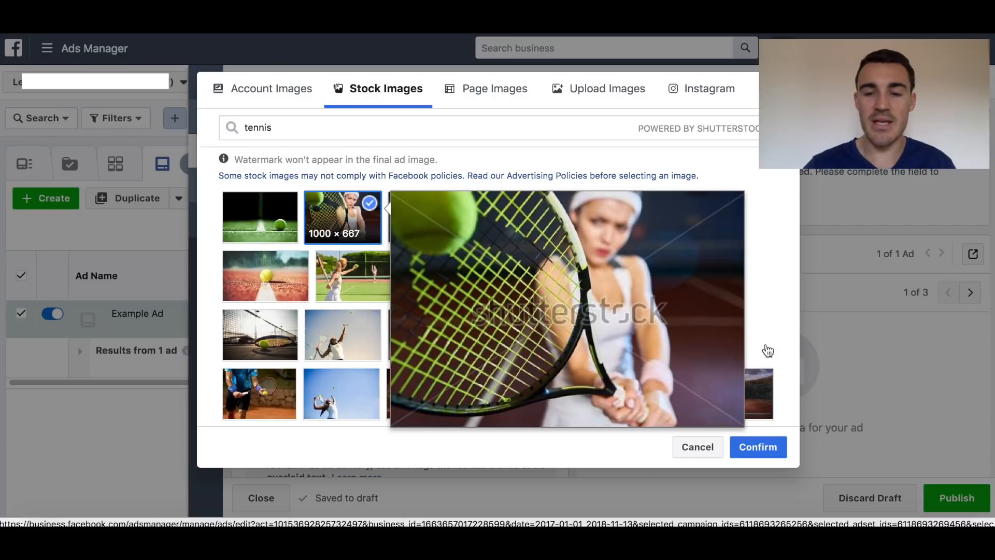
click(759, 447)
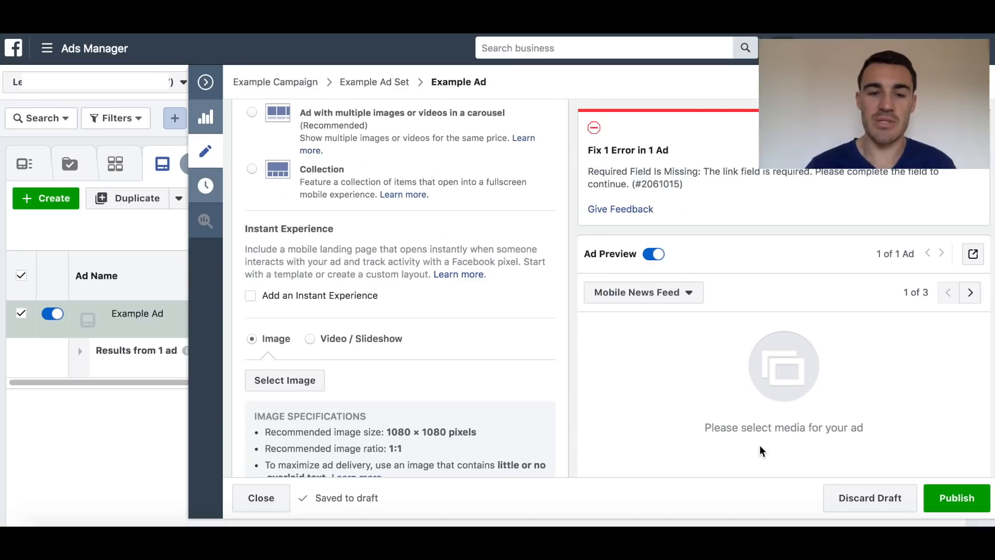
Crop the tennis image by moving the crop frame up to the photo's top edge so the player's head is included.
scroll(533, 269, down, 2)
scroll(534, 271, down, 2)
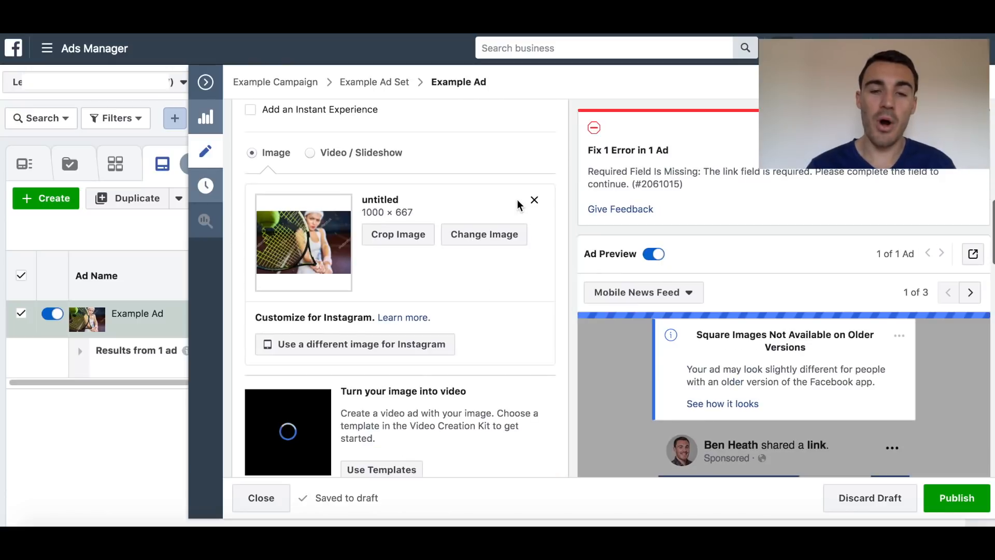
click(406, 240)
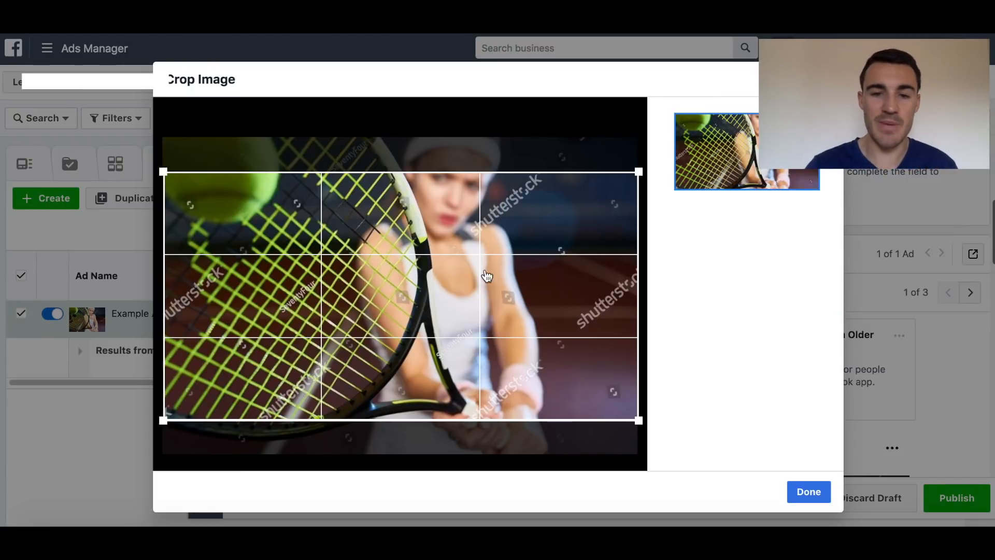
drag(499, 255, 498, 231)
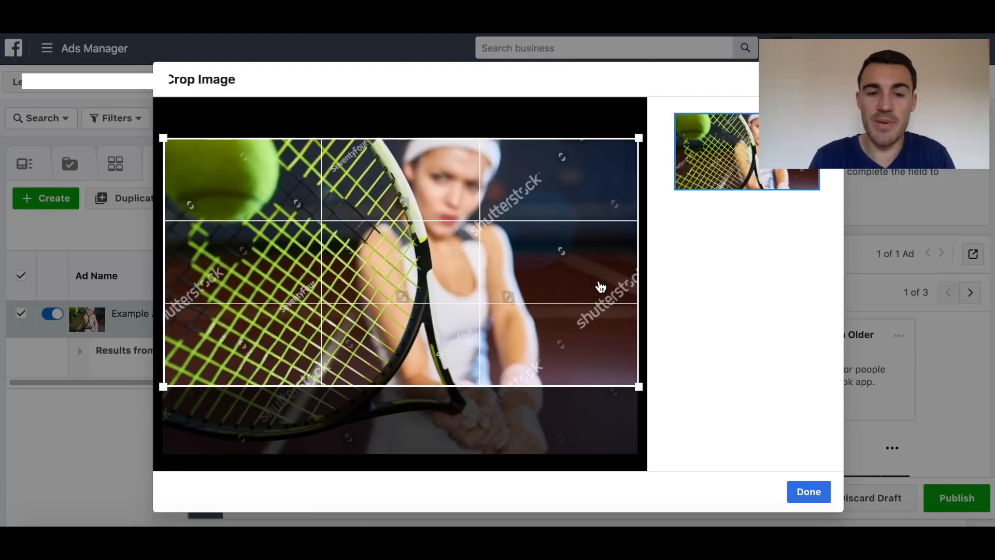
drag(582, 285, 571, 267)
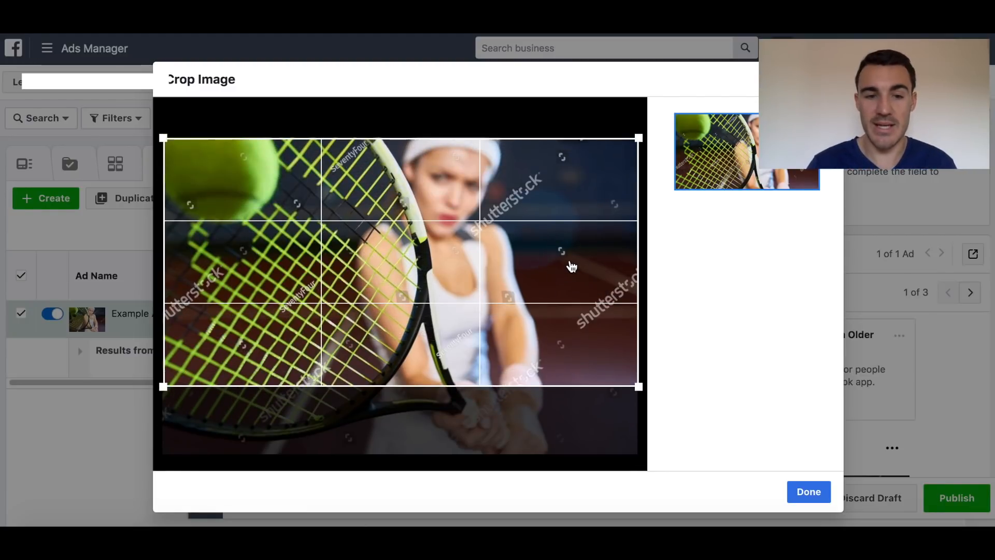
click(805, 492)
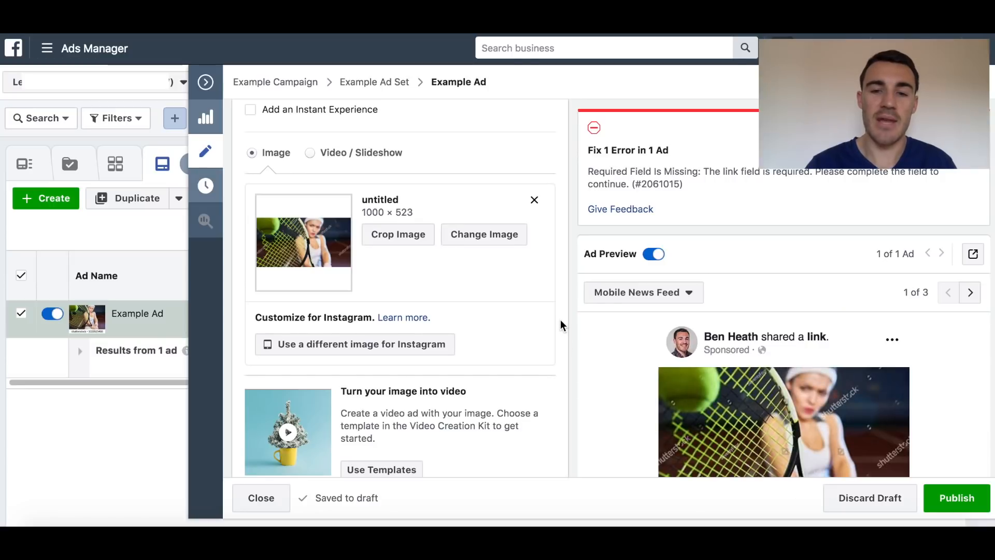
Start the ad's text with the line "Brand new and limited edition tennis shoes." followed by a blank line.
scroll(561, 325, down, 1)
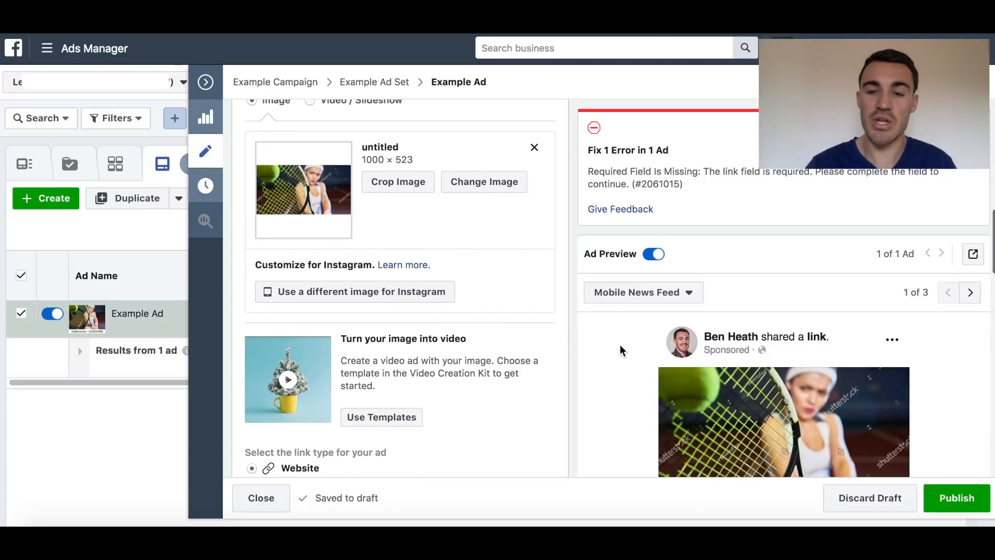
scroll(620, 347, down, 2)
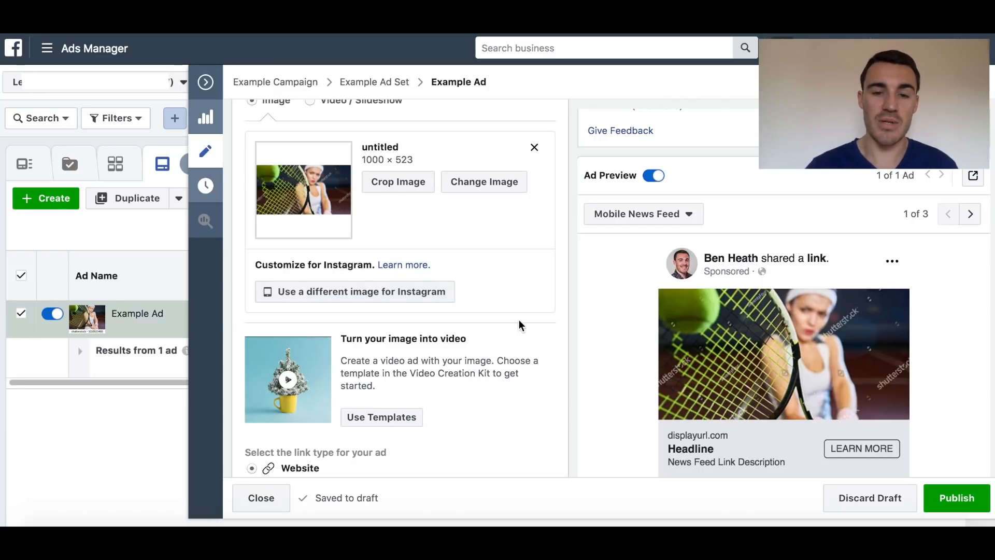
scroll(519, 322, down, 2)
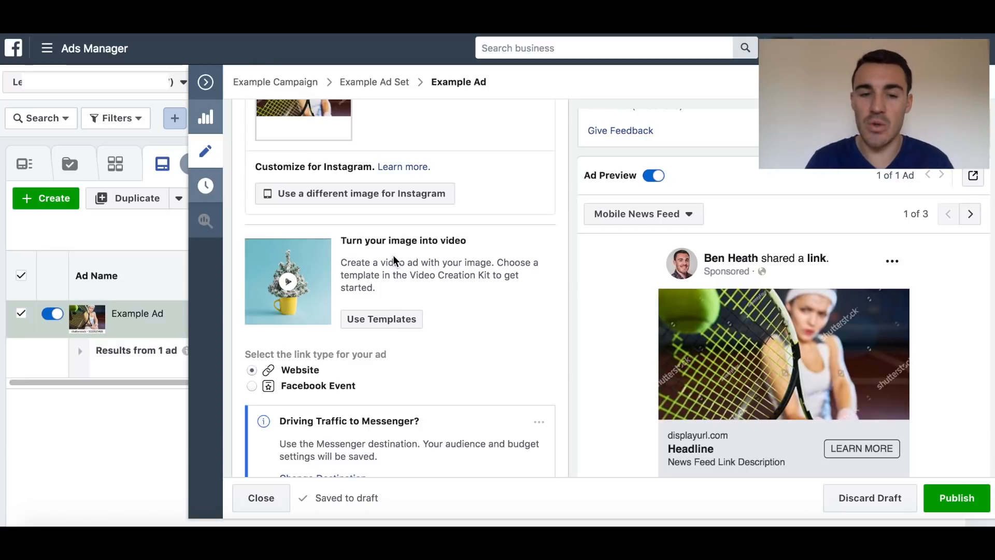
scroll(504, 307, down, 1)
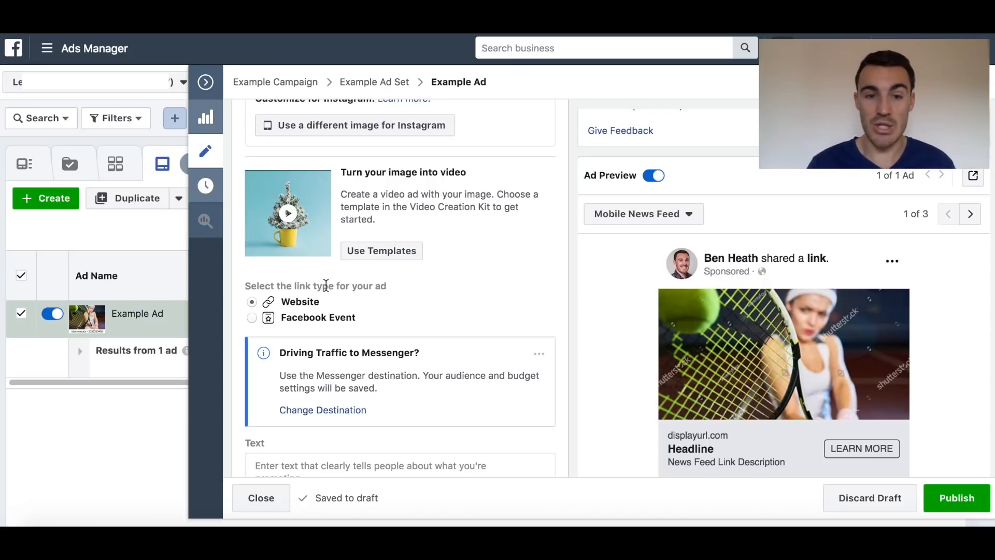
scroll(307, 256, down, 1)
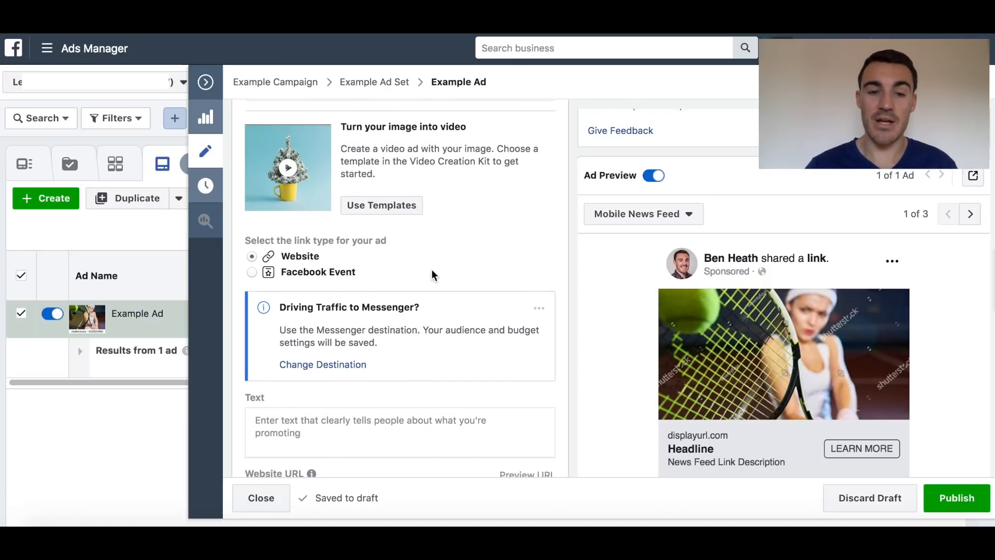
scroll(425, 262, down, 2)
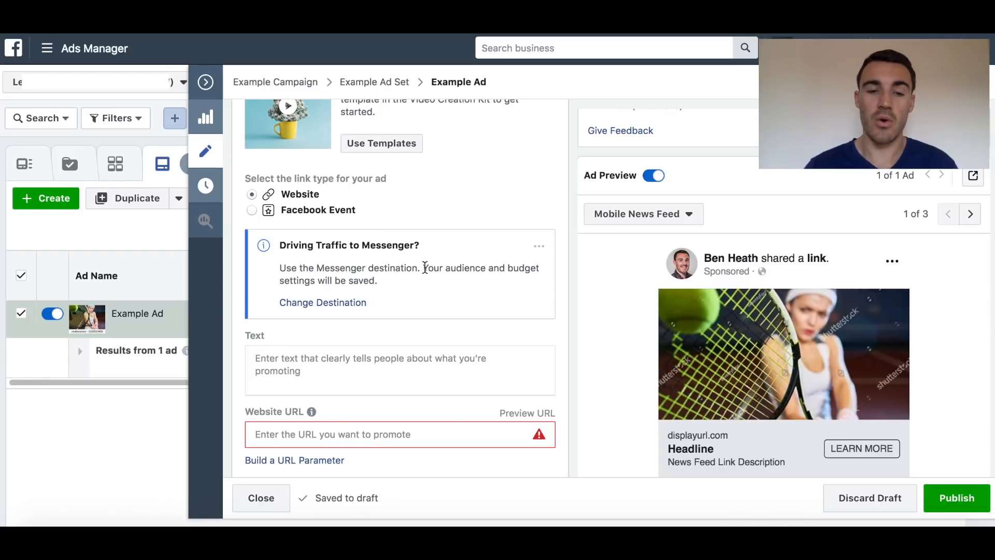
scroll(414, 269, down, 2)
click(350, 286)
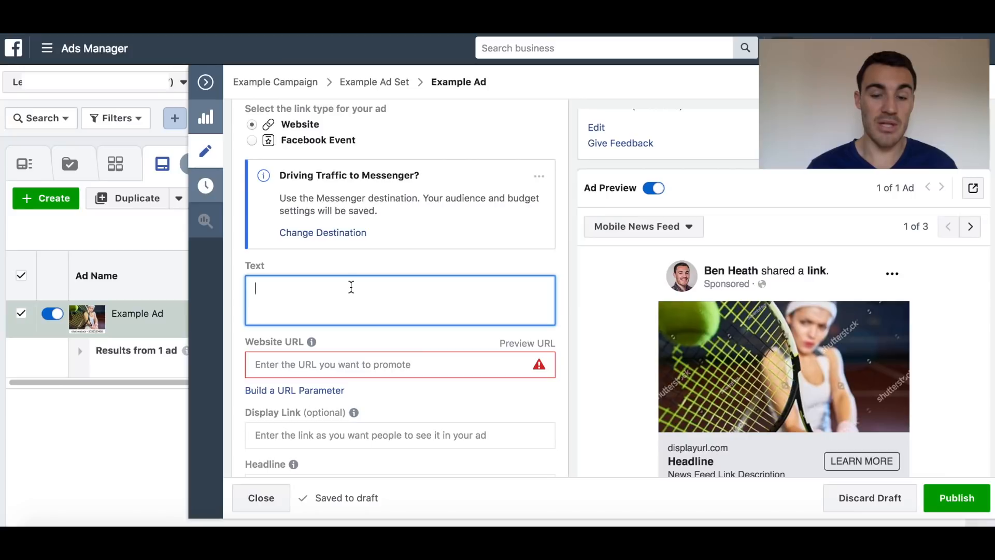
text(Brand )
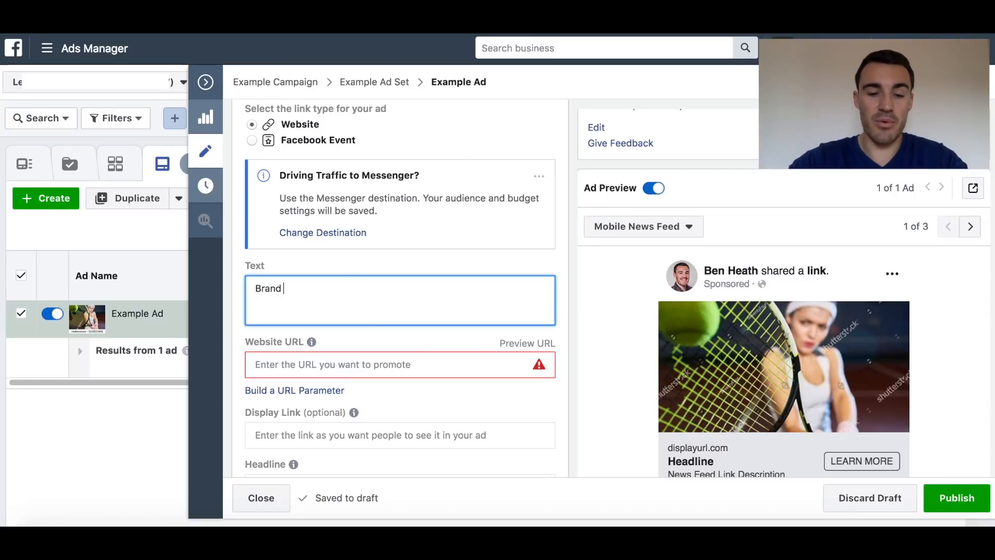
text(new and limited e)
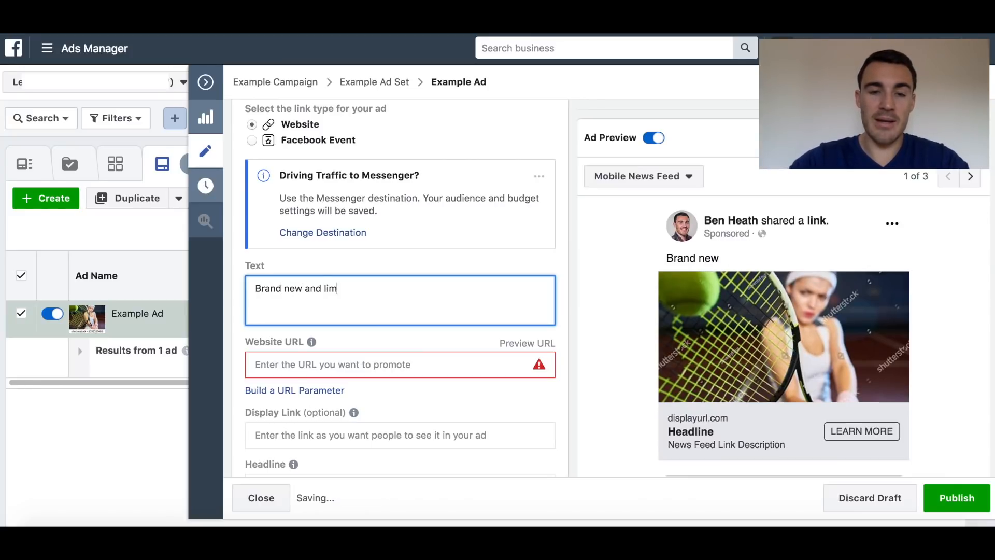
text(n )
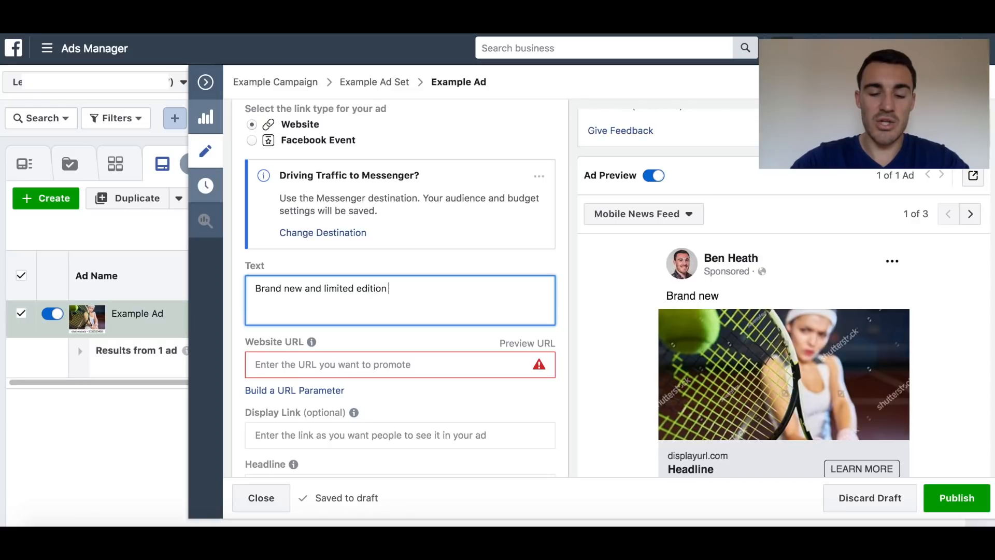
text(tennis sho)
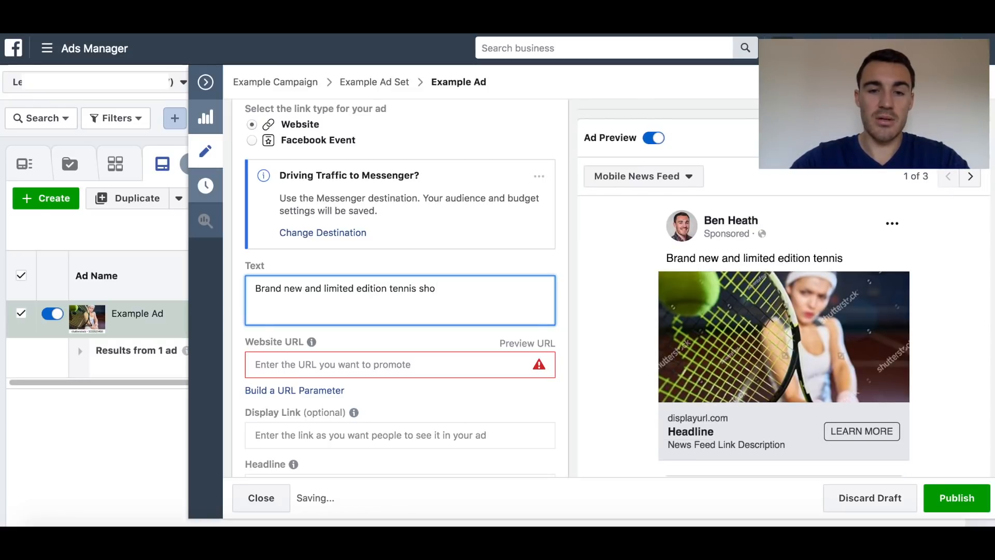
text(es)
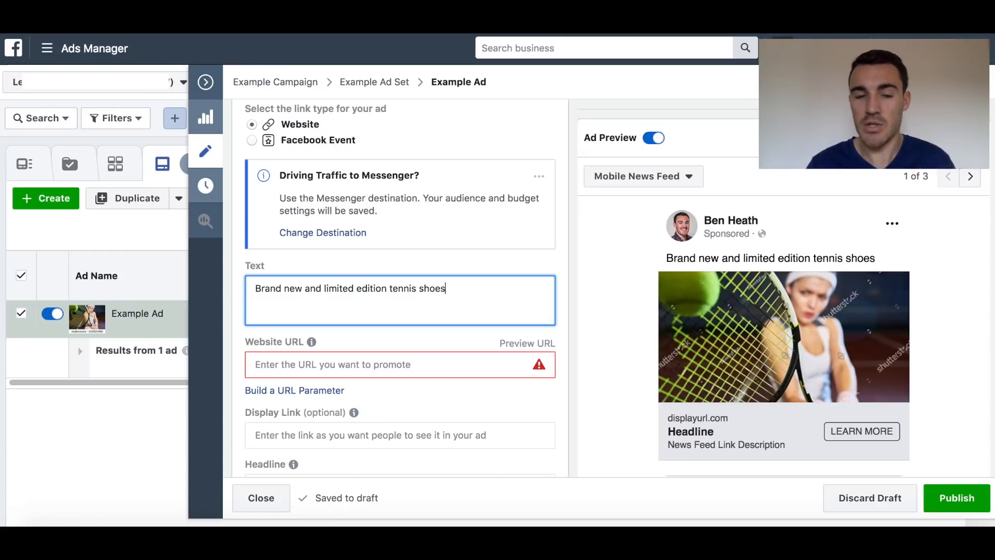
text(.)
key(Return)
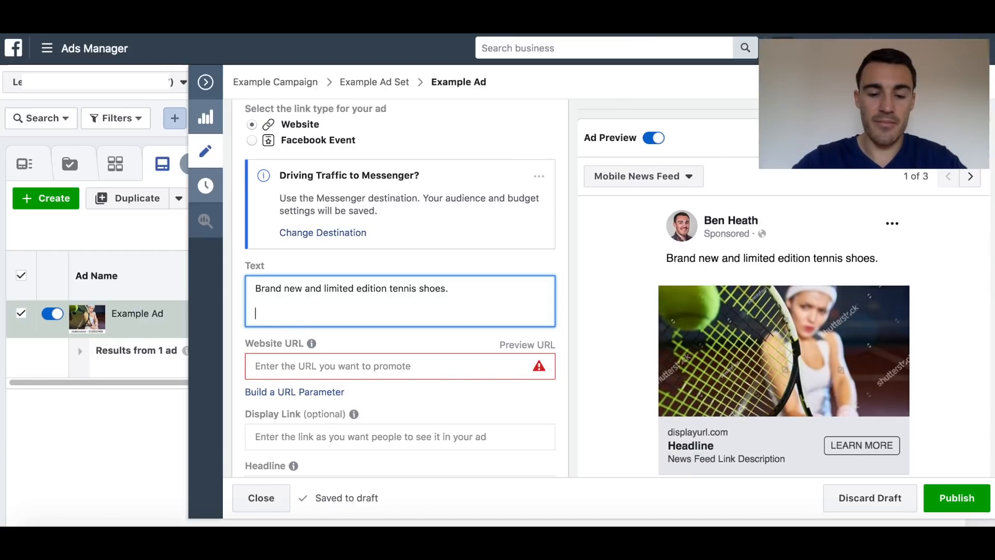
Add "£55 for a limited time only!" and, after a blank line, "Link:" to the ad's text.
text(£55)
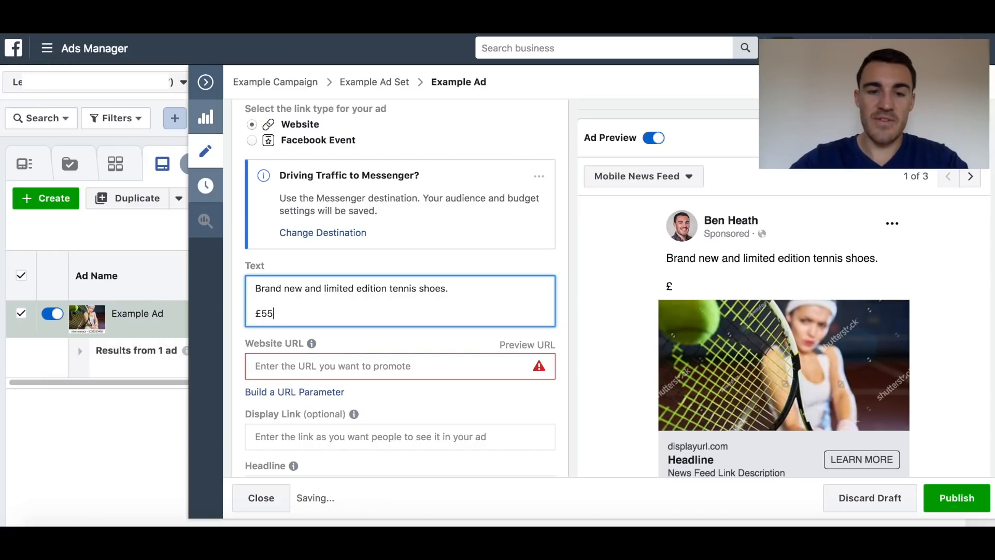
text( for a limit)
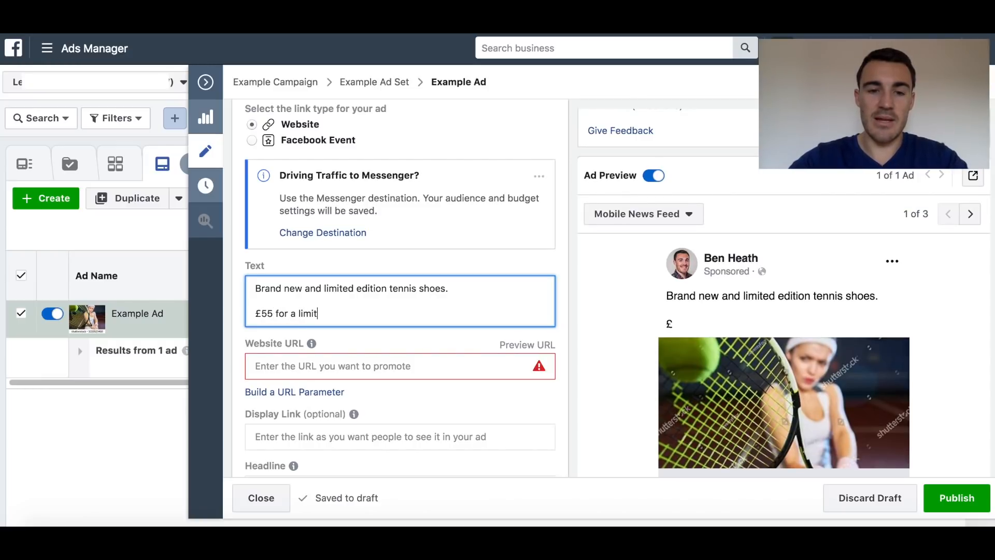
text(ed time only)
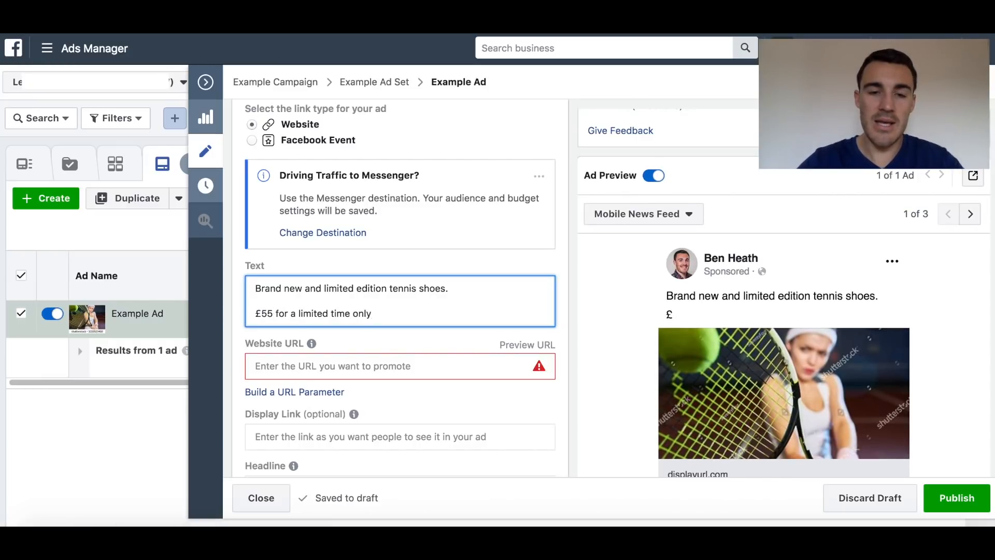
text(!)
key(Return)
key(Return)
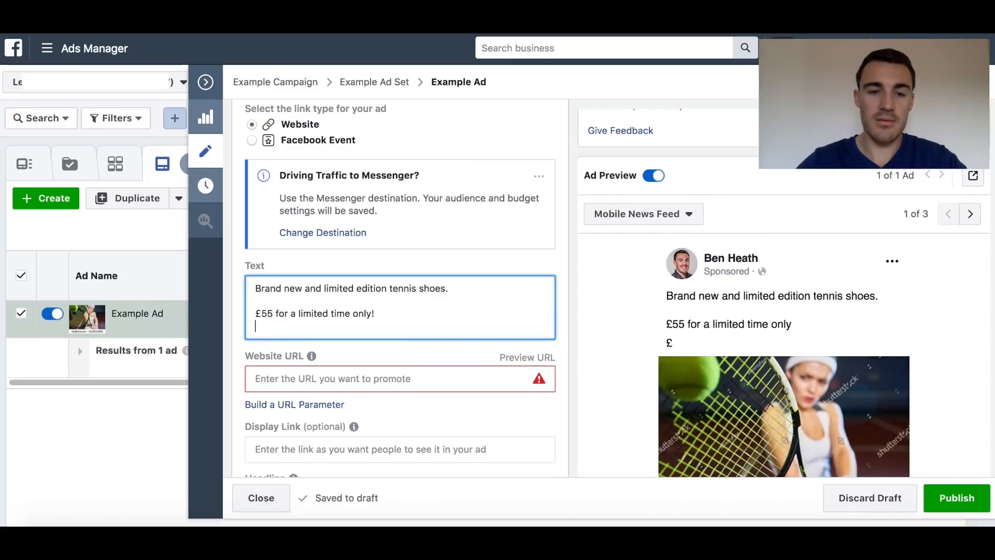
text(Link:)
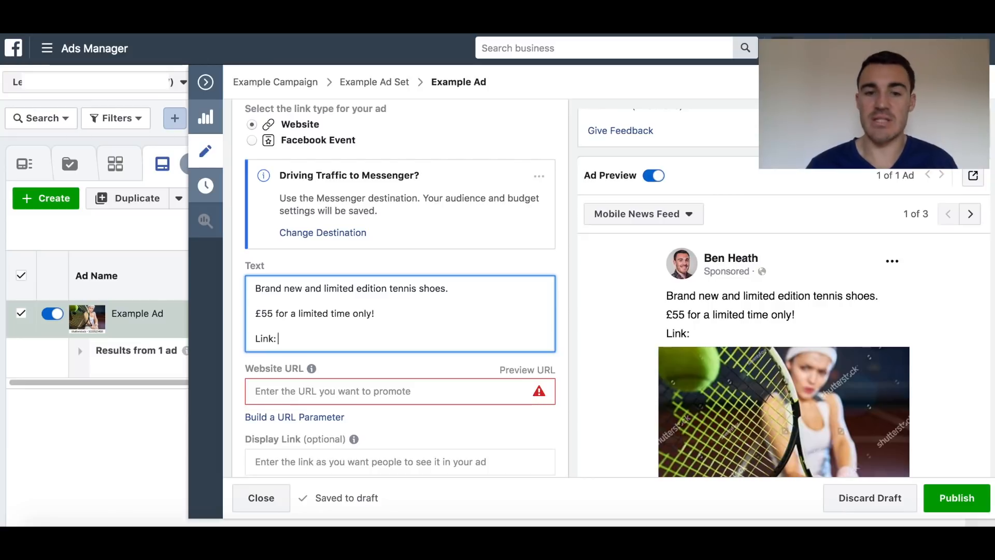
click(396, 314)
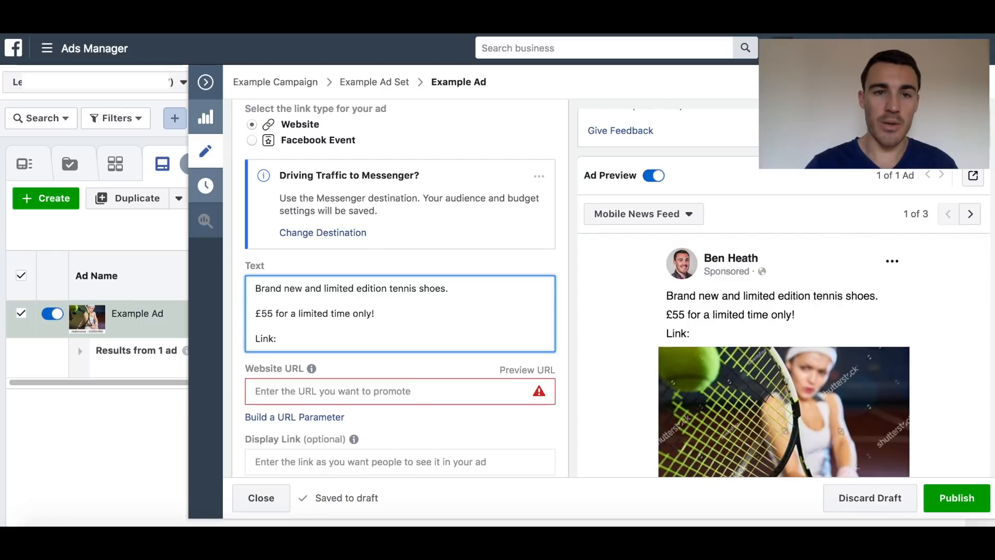
Open AdEspresso's Facebook ad examples page, adespresso.com/ads-examples/, in a new browser tab.
key(super+t)
text(adespres)
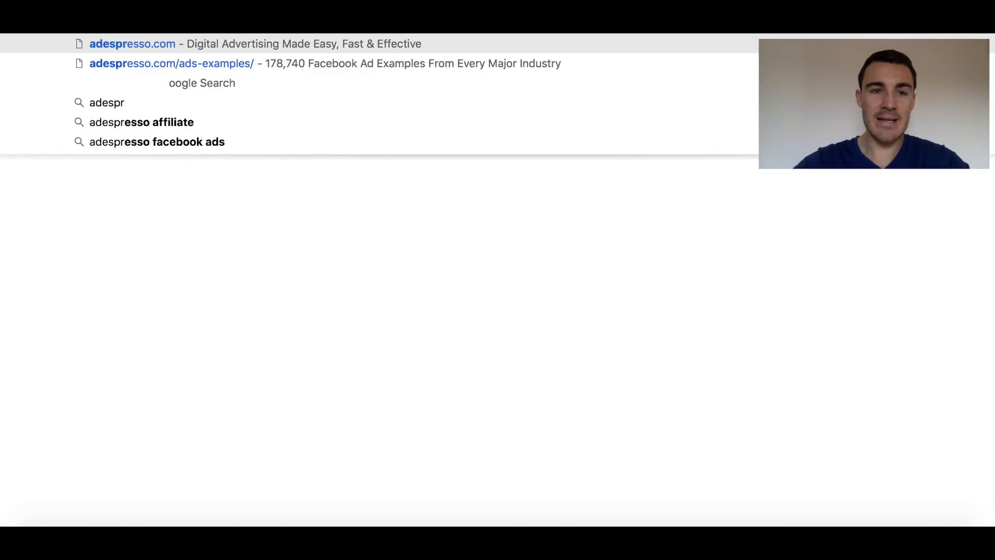
text(so)
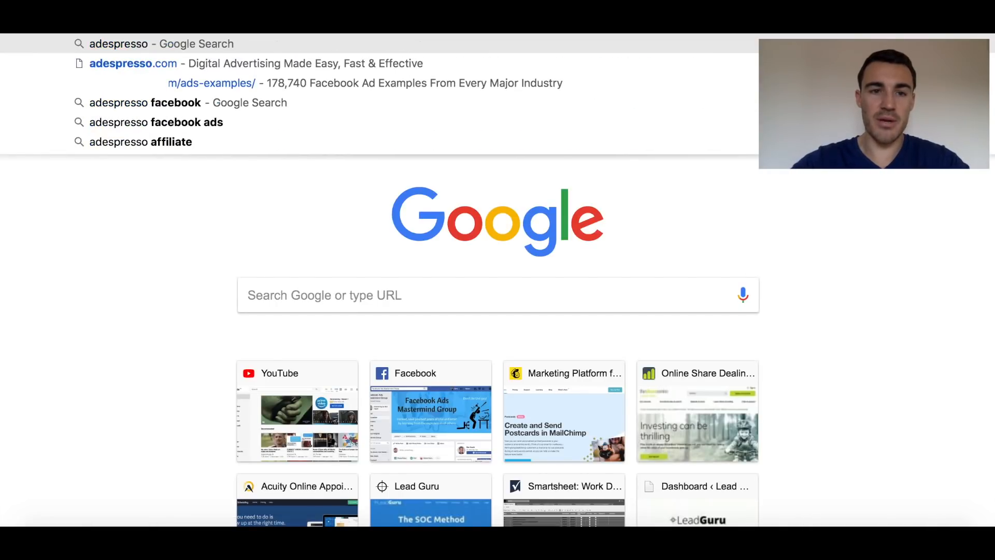
key(Down)
key(Down)
key(Return)
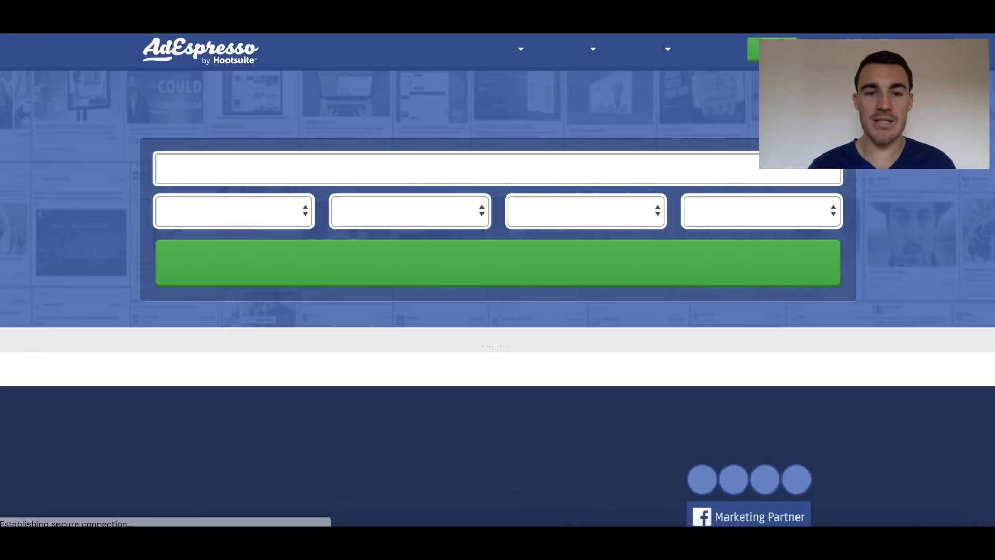
Search the AdEspresso ad examples for "tennis" across all placements, industries, objectives and attributes.
click(209, 174)
text(tennis)
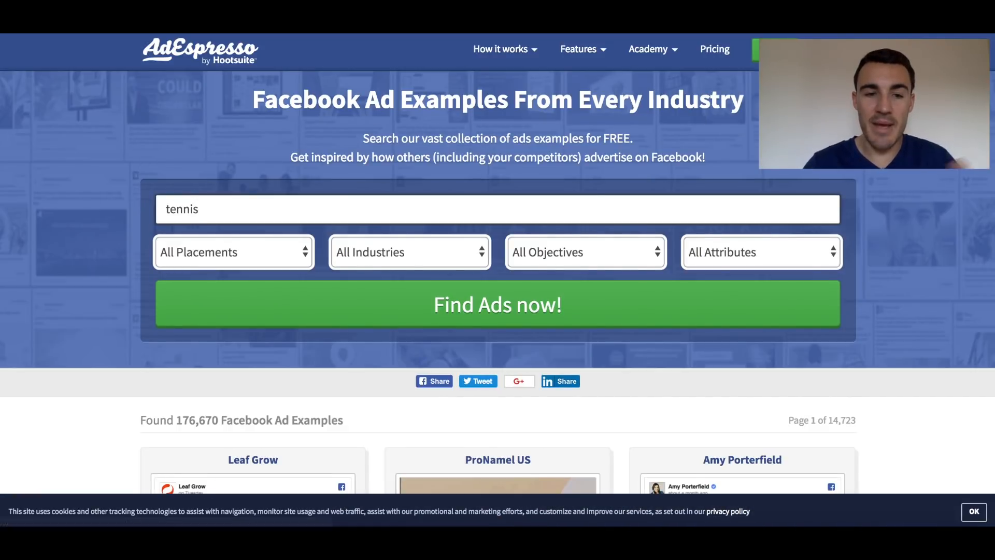
click(458, 313)
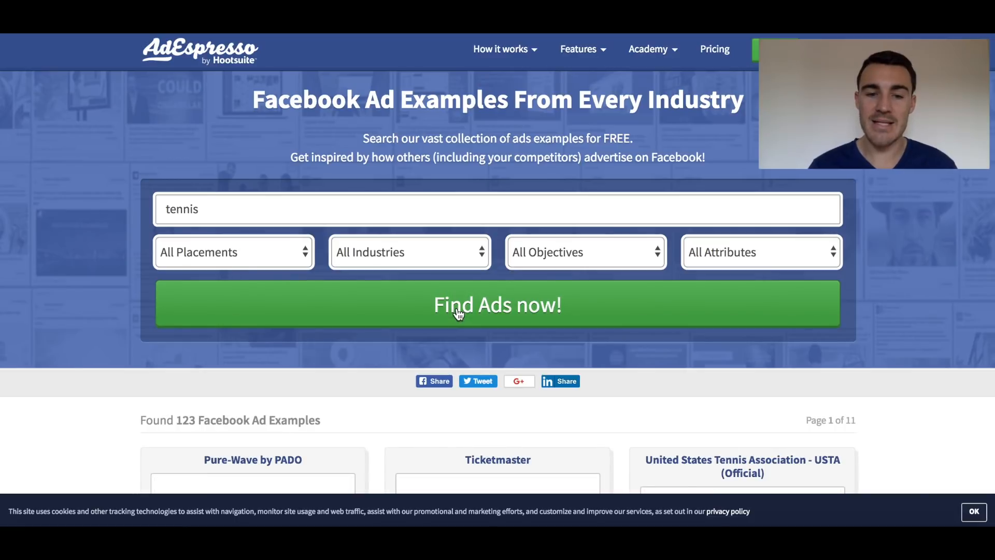
Examine the images and wording of the tennis ad examples, and return to Example Ad in Ads Manager.
scroll(103, 394, down, 3)
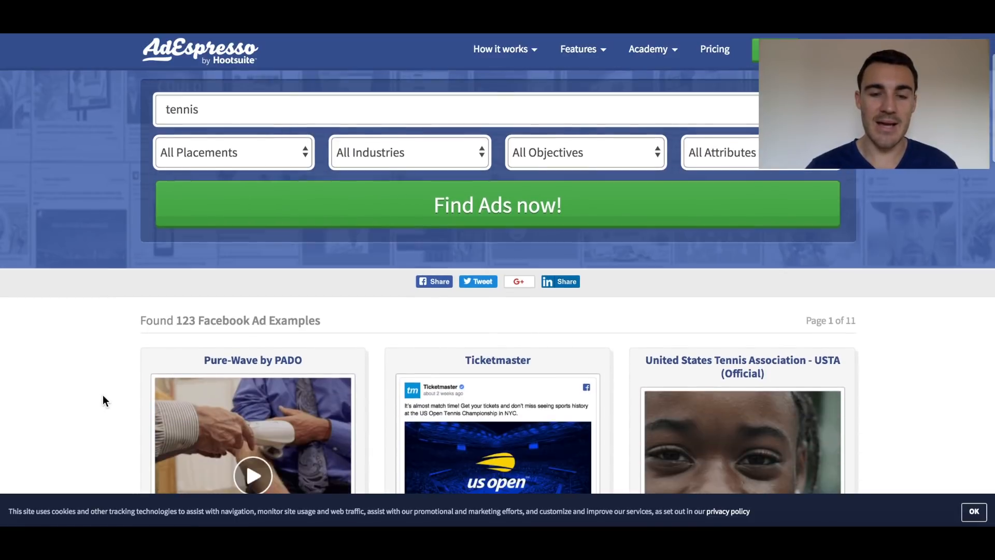
scroll(103, 400, down, 2)
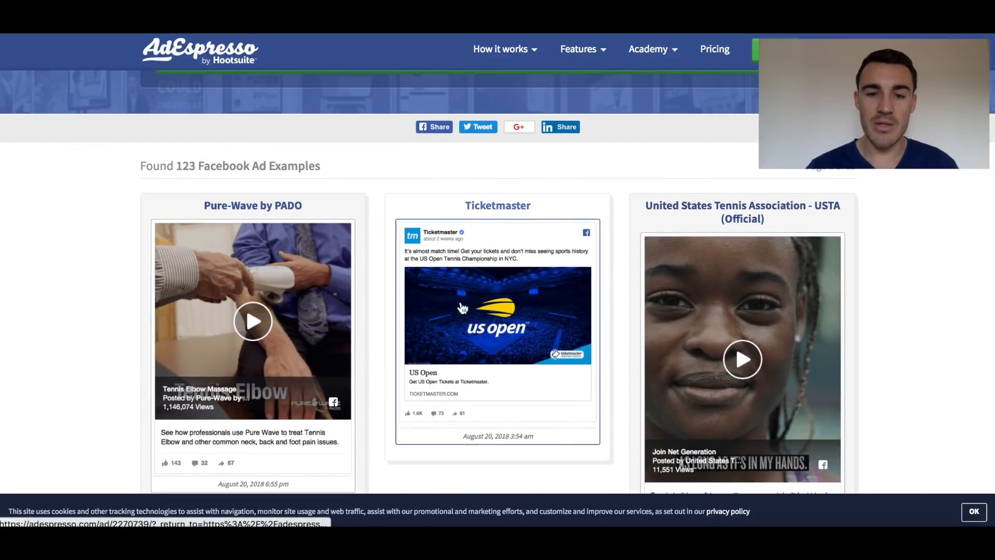
scroll(501, 293, down, 2)
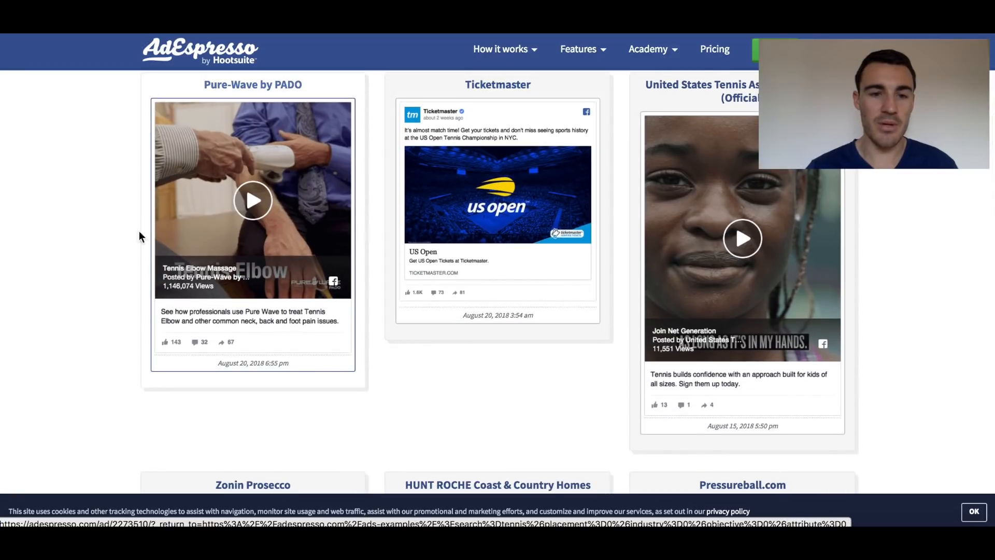
scroll(78, 223, down, 1)
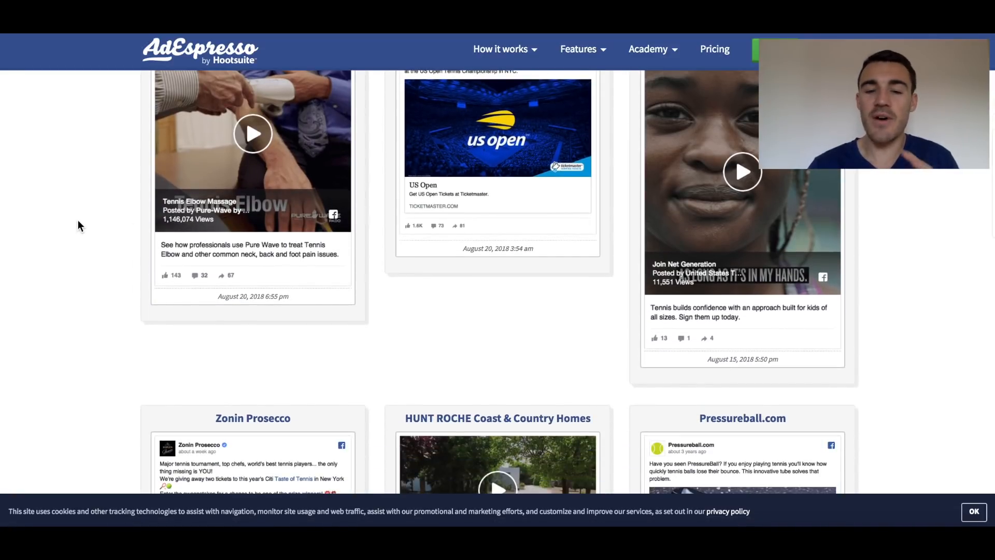
scroll(78, 223, down, 4)
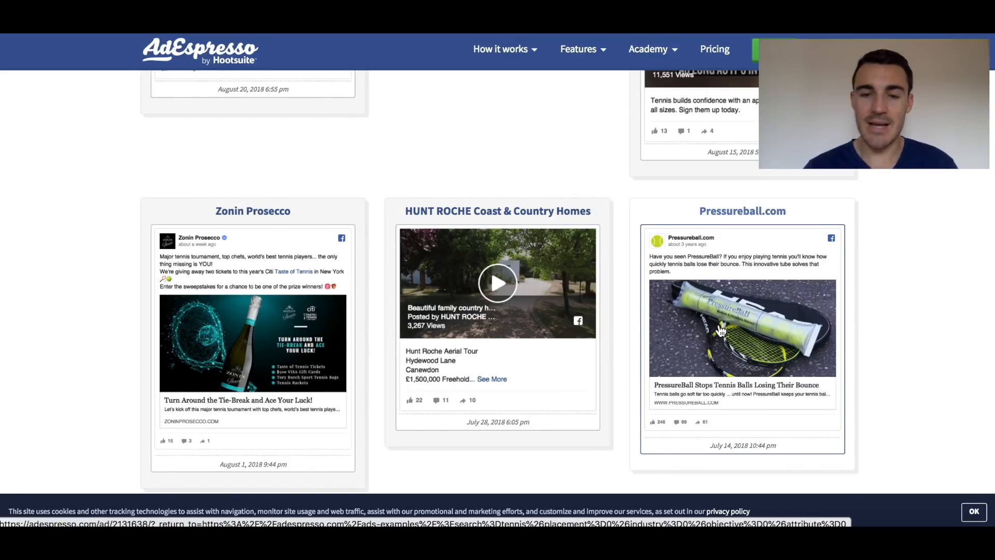
scroll(721, 331, down, 5)
scroll(721, 330, up, 12)
scroll(721, 330, up, 3)
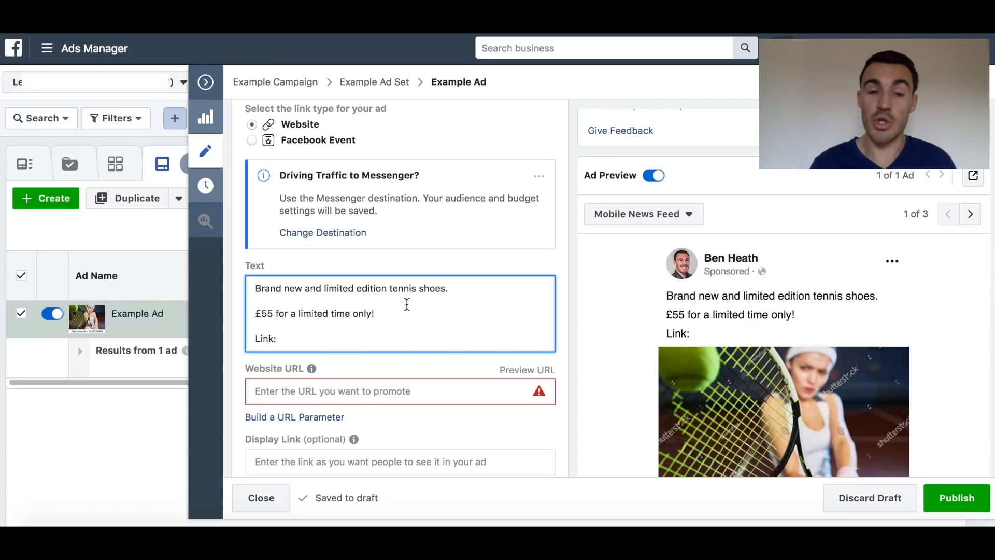
Open the ad's Website URL for entry and examine the Display Link, Headline and News Feed Link Description fields and the ad preview.
scroll(383, 309, down, 1)
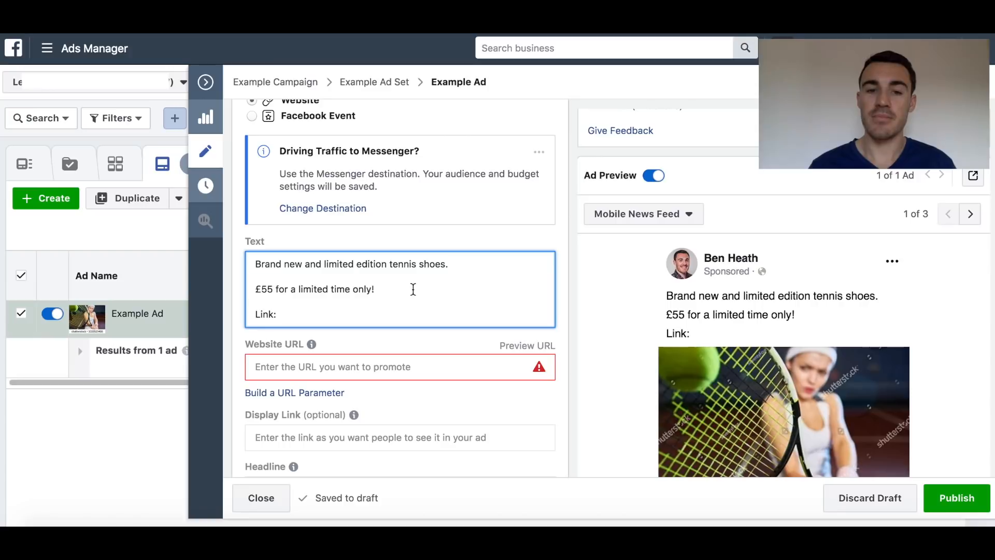
scroll(413, 289, down, 2)
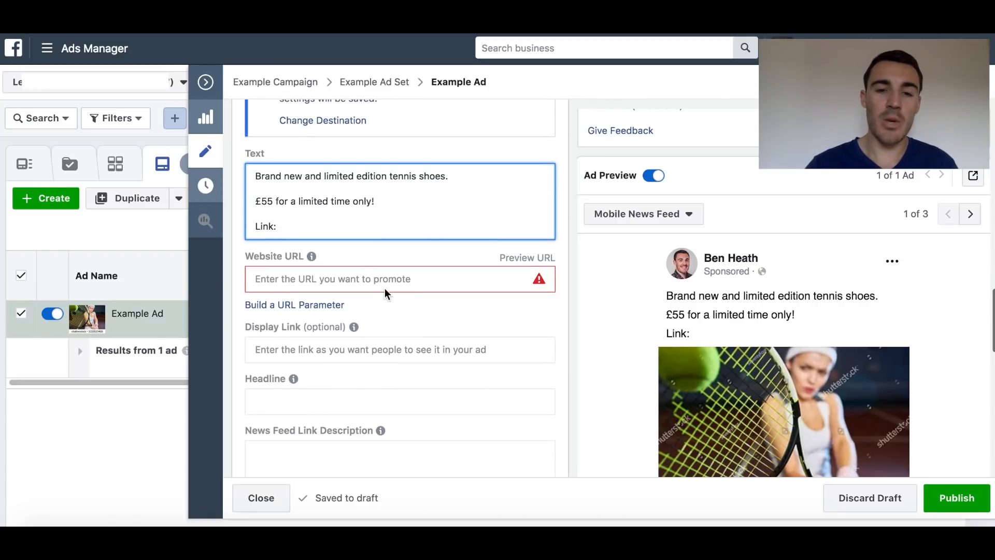
click(355, 278)
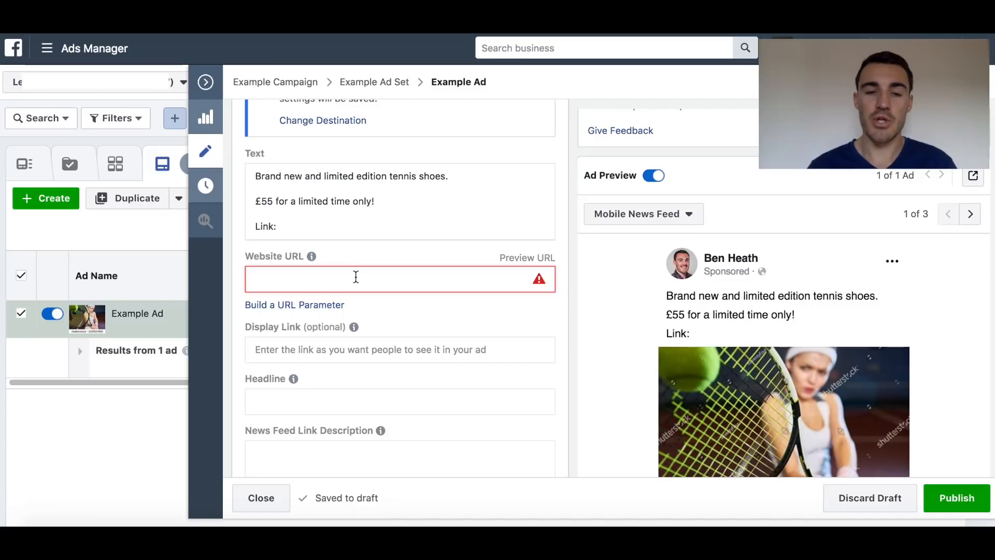
scroll(355, 277, down, 1)
mouse_move(361, 311)
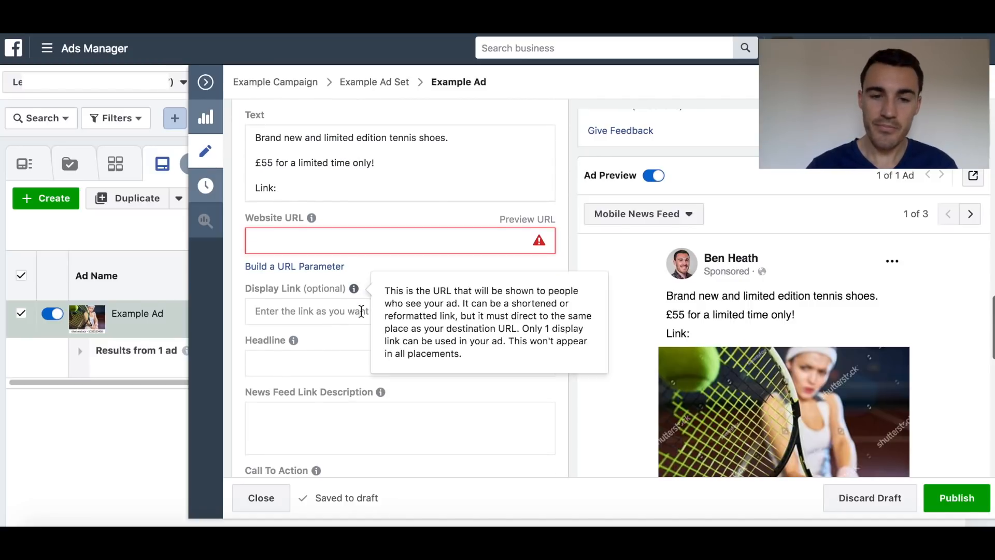
scroll(620, 334, down, 3)
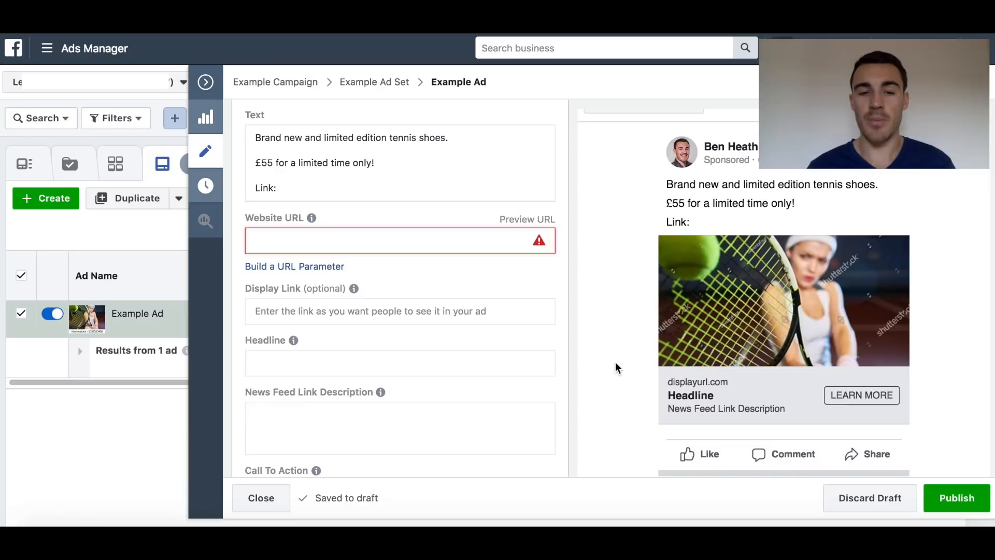
Enter "Tennis Shoes £55" as the headline of Example Ad.
scroll(615, 361, down, 2)
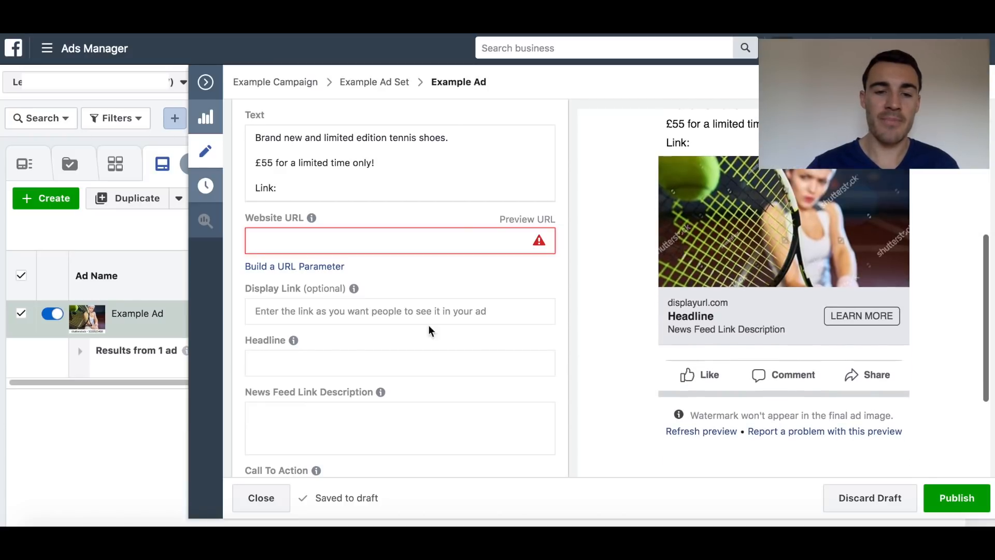
click(303, 361)
scroll(357, 356, down, 1)
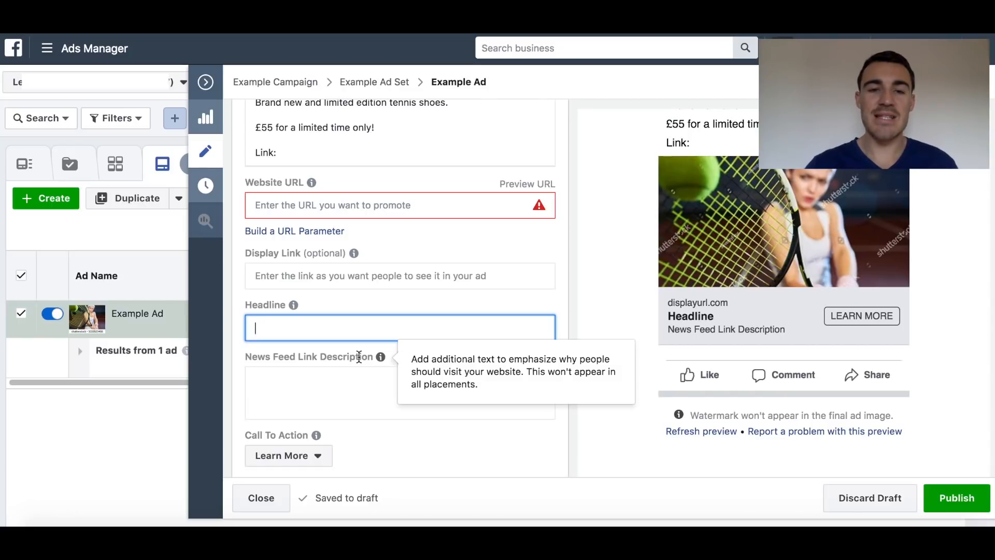
scroll(358, 355, up, 1)
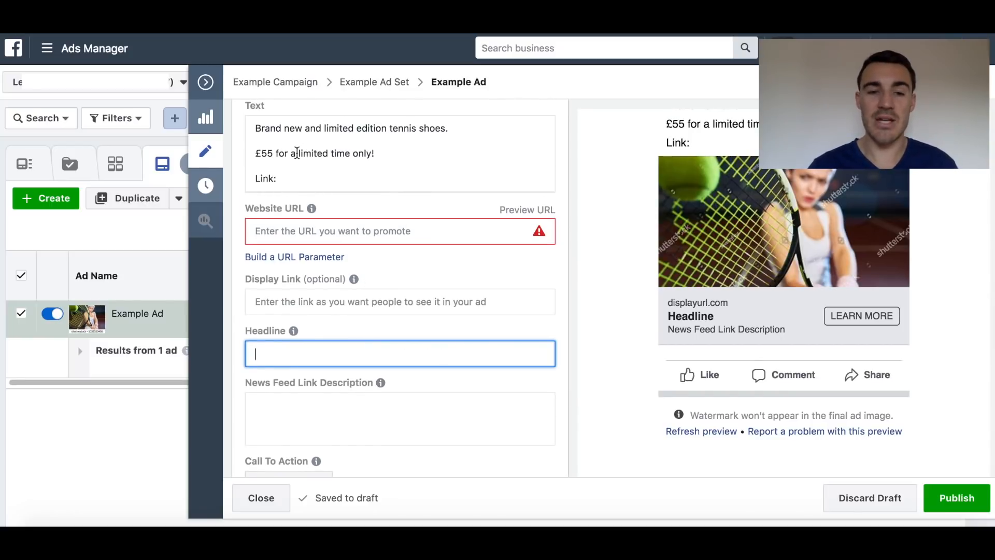
scroll(500, 266, down, 1)
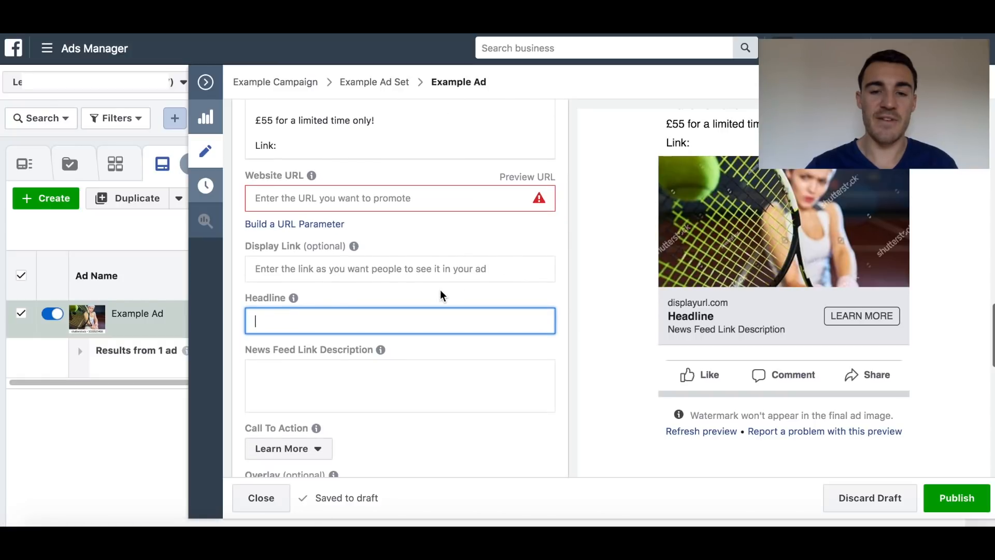
text(Tennos)
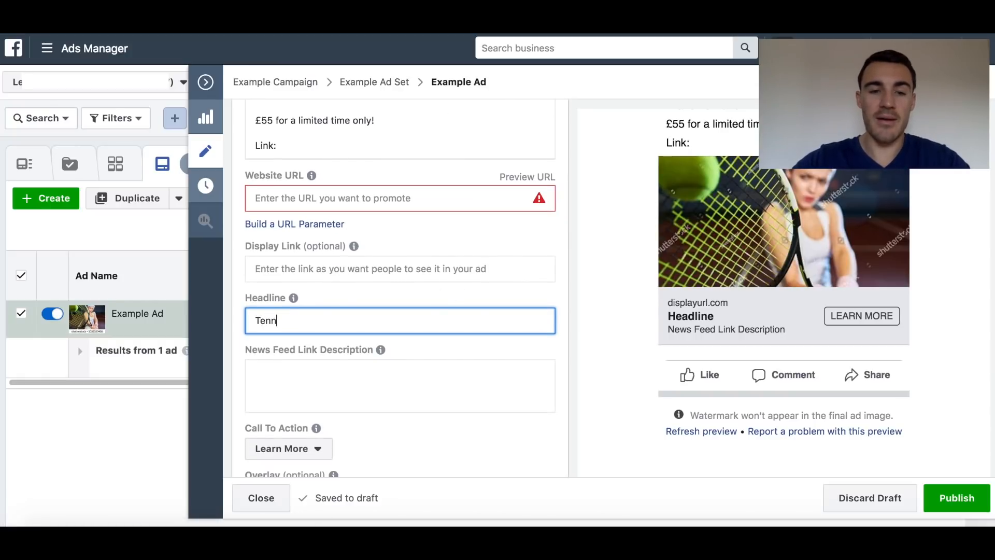
key(BackSpace)
key(BackSpace)
text(is H)
key(BackSpace)
text(Shoes )
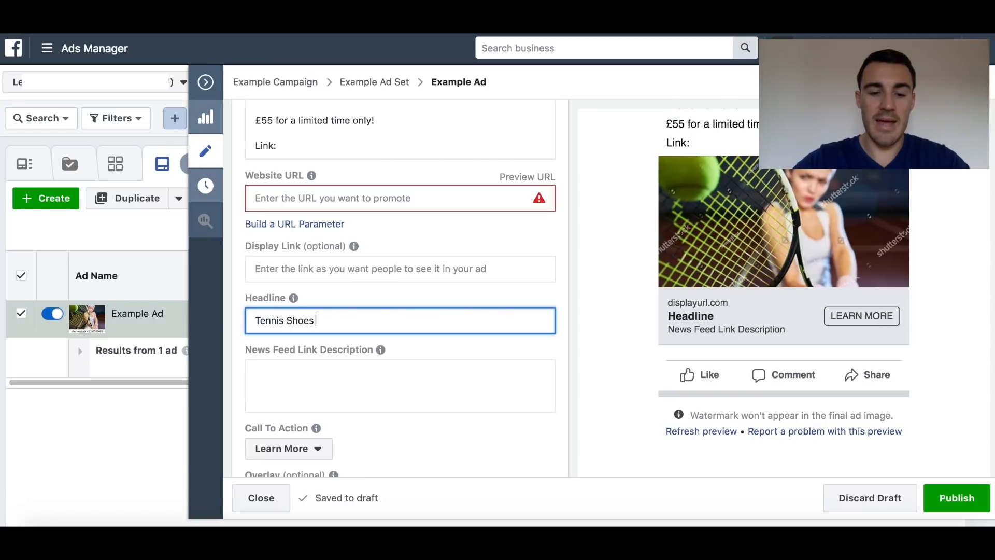
text(£)
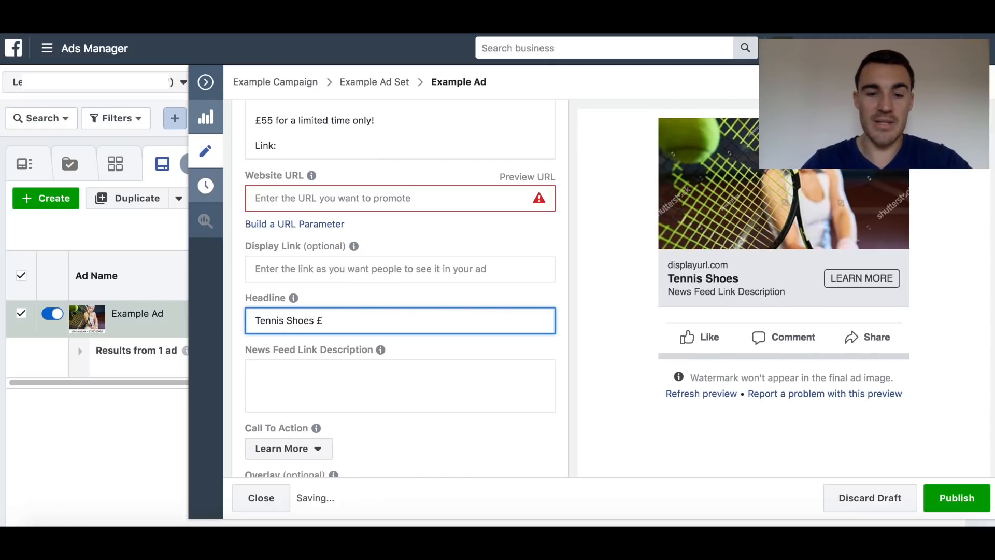
text(55)
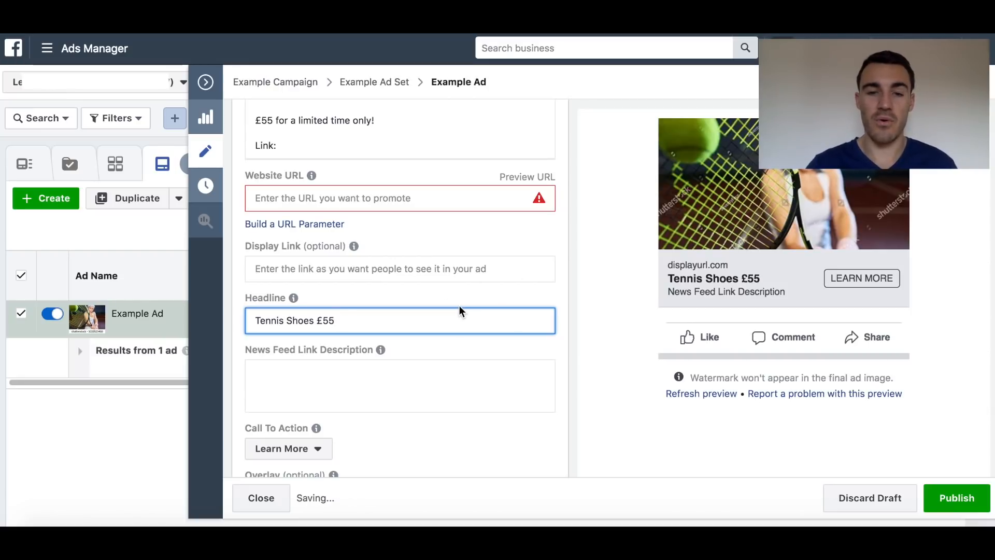
Extend the headline's wording so that it reads "Tennis Shoes for £55!".
click(302, 320)
text(for)
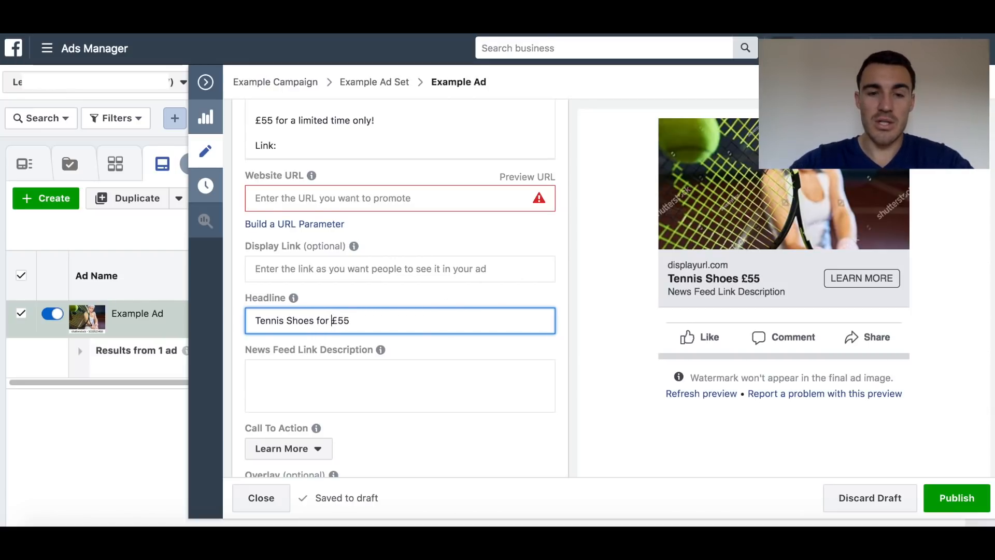
click(384, 319)
text(!)
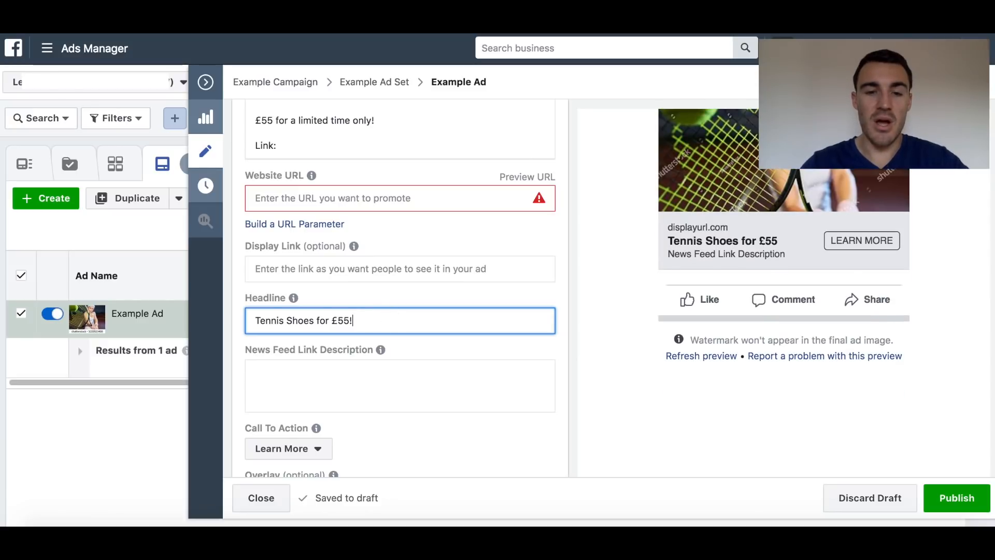
Replace the whole headline of the ad with "50% Off all Tennis Shoes!".
scroll(384, 322, up, 2)
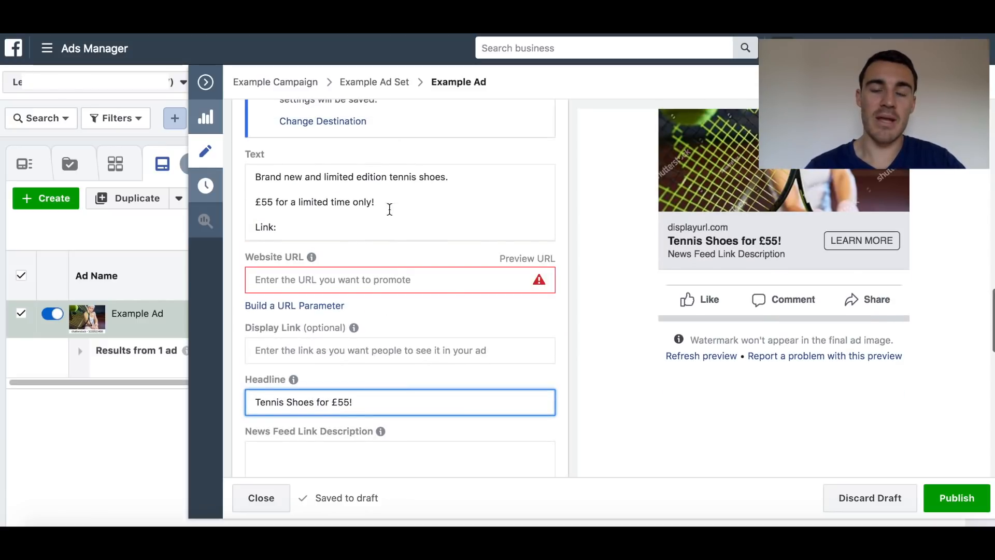
drag(359, 403, 254, 408)
text(50% off)
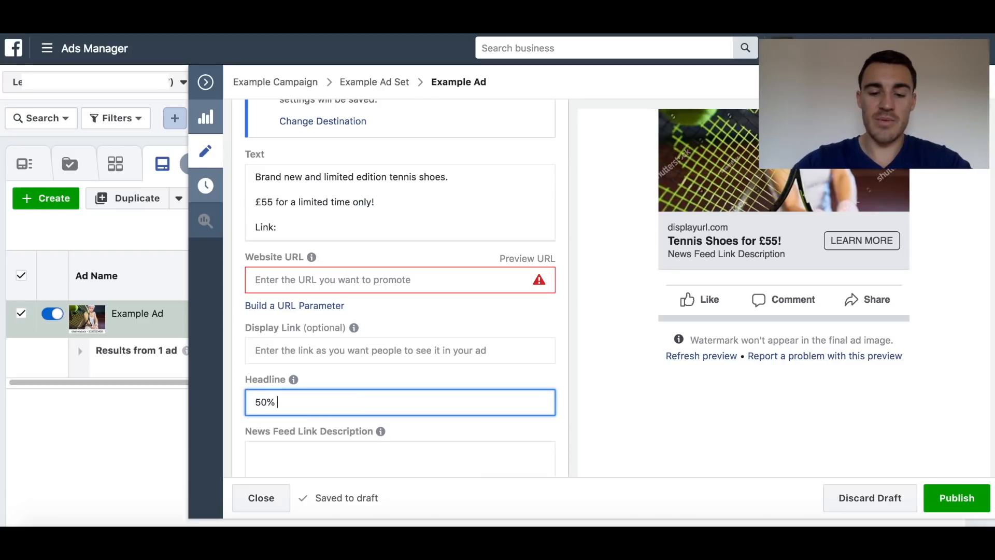
key(BackSpace)
key(BackSpace)
key(BackSpace)
text(O)
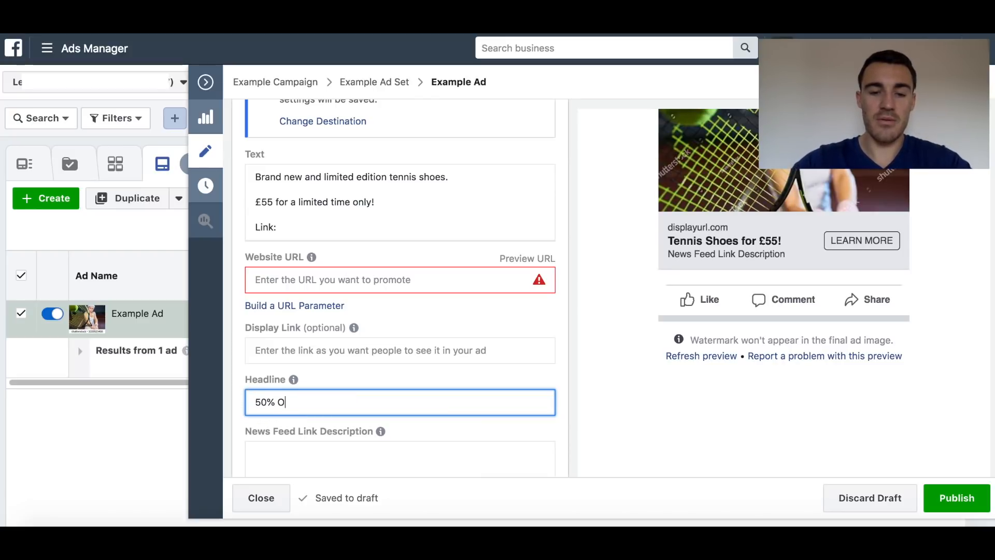
text(ff all Tennis )
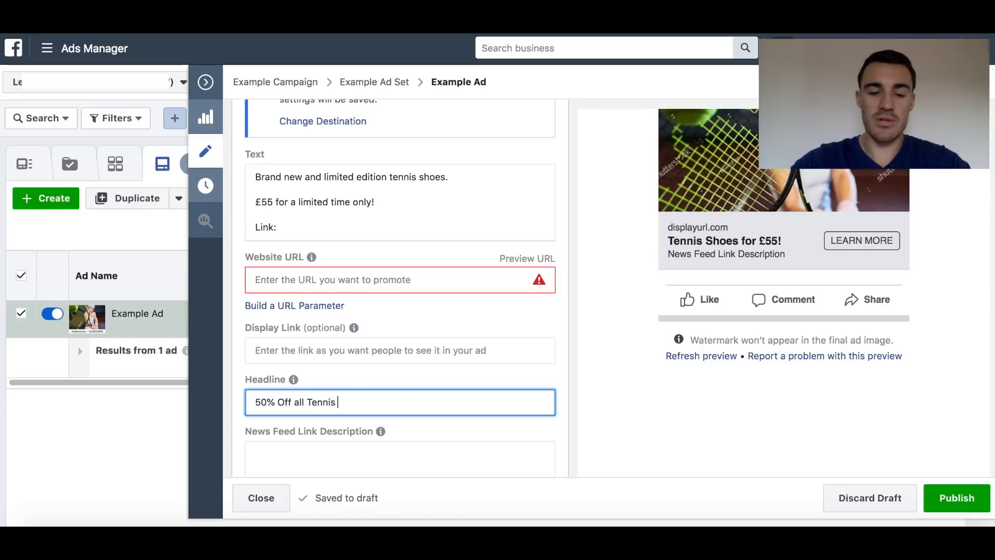
text(Shoes!)
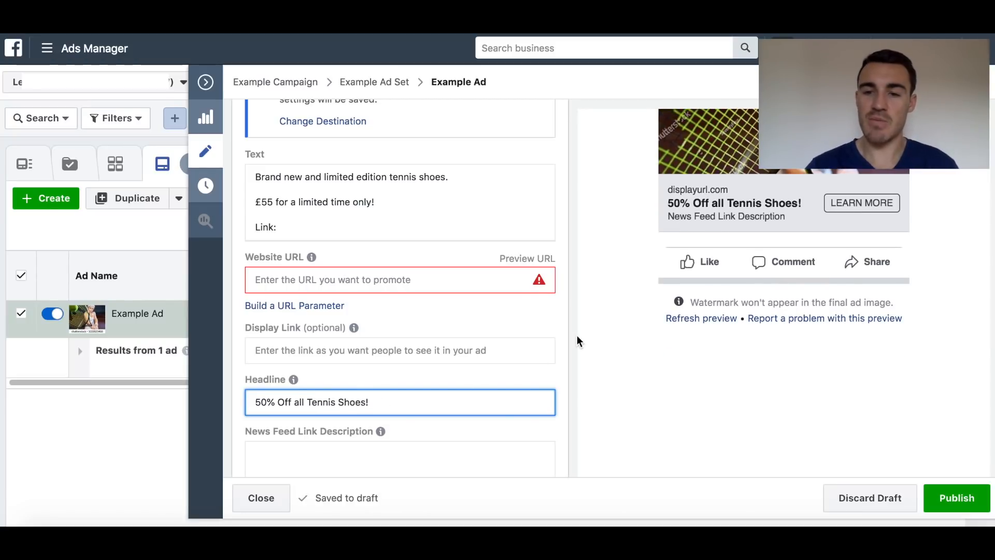
Review the ad preview and start the News Feed Link Description with "Click here to claim your discounted".
scroll(617, 335, up, 5)
scroll(617, 334, up, 3)
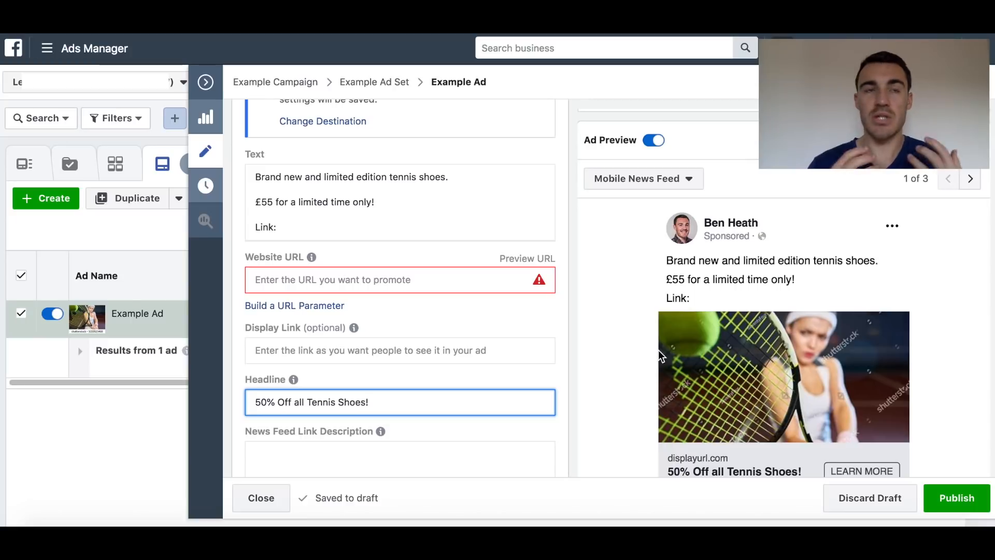
scroll(658, 350, down, 1)
scroll(659, 350, down, 1)
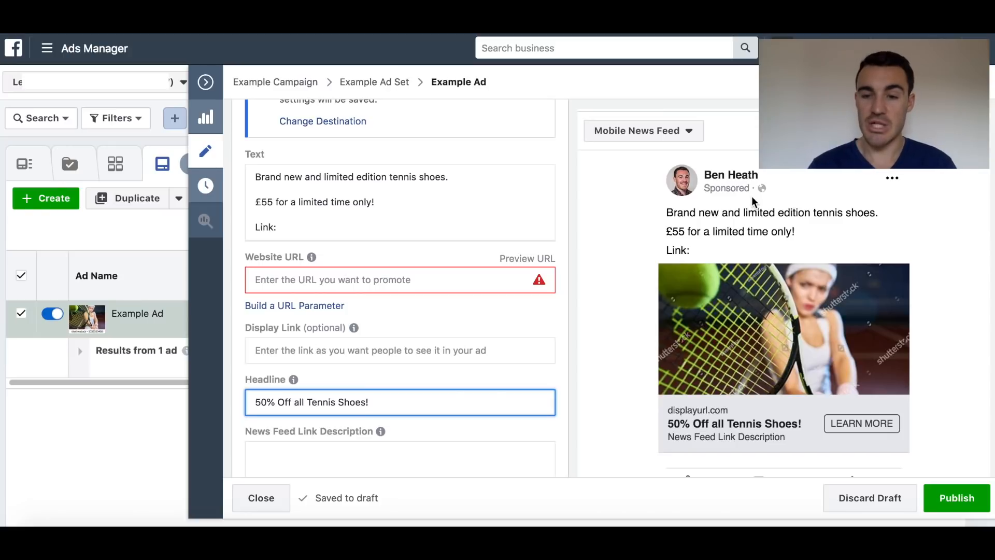
scroll(655, 240, down, 2)
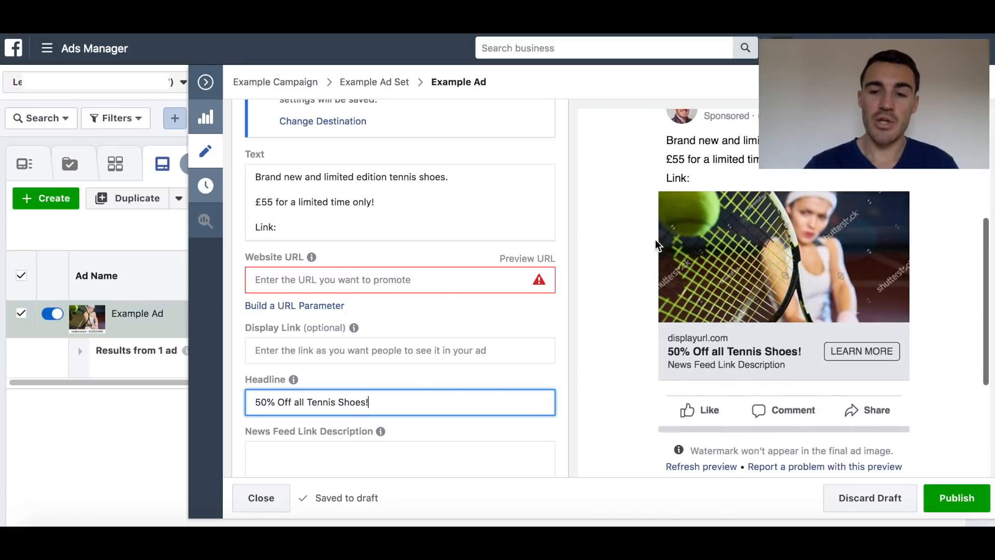
scroll(487, 363, down, 2)
click(420, 392)
click(399, 400)
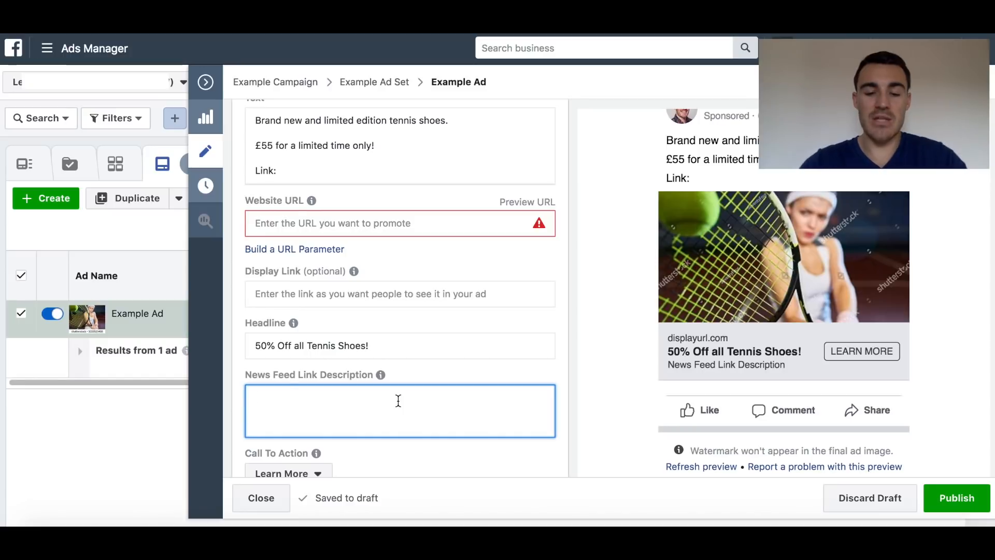
text(Click here )
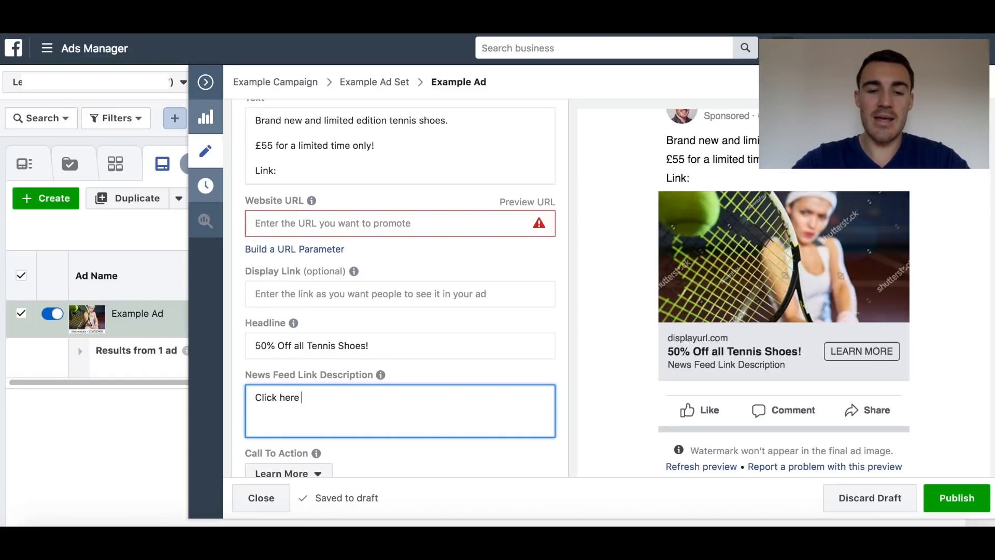
text(to claim)
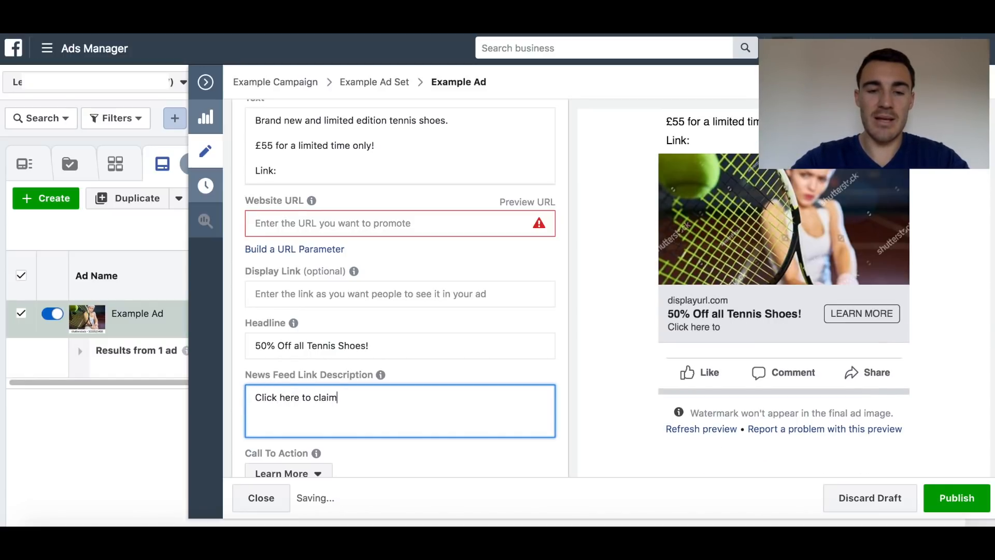
text( your discounted)
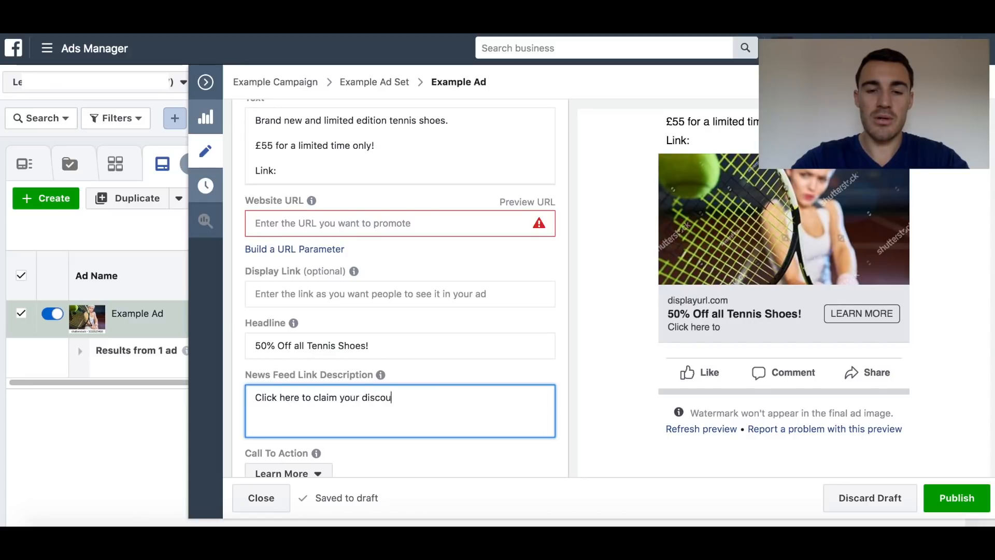
Replace the word "claim" with "get" in the News Feed Link Description.
click(341, 397)
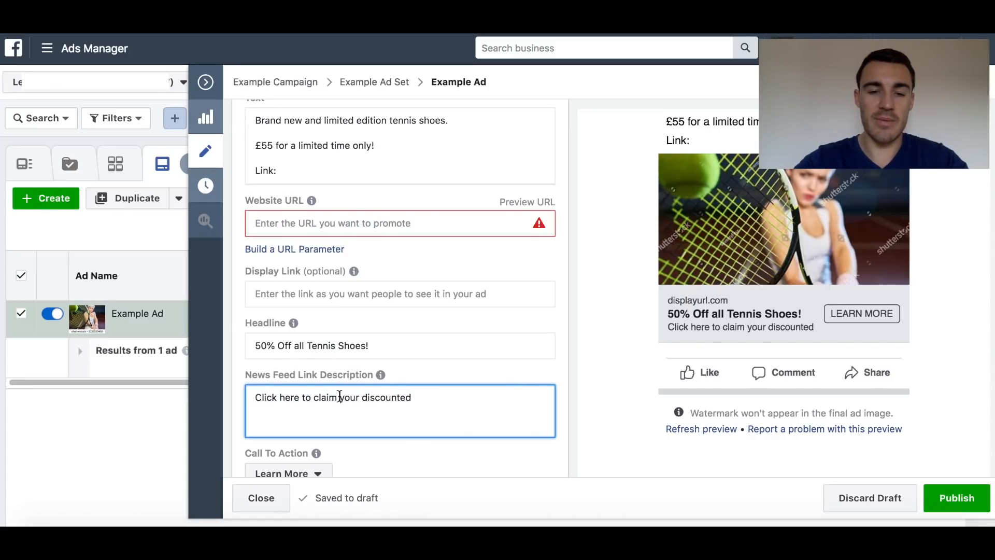
key(BackSpace)
key(BackSpace)
key(BackSpace)
key(BackSpace)
key(BackSpace)
key(BackSpace)
text(get)
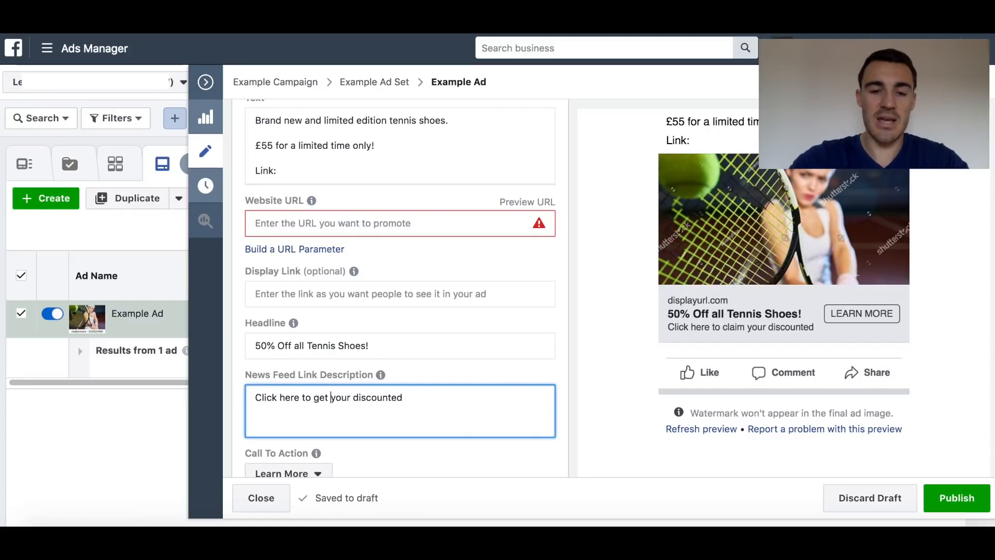
Complete the News Feed Link Description so that it reads "Click here to get your discounted tennis shoes today!".
click(431, 397)
text(tennis )
text(shoes)
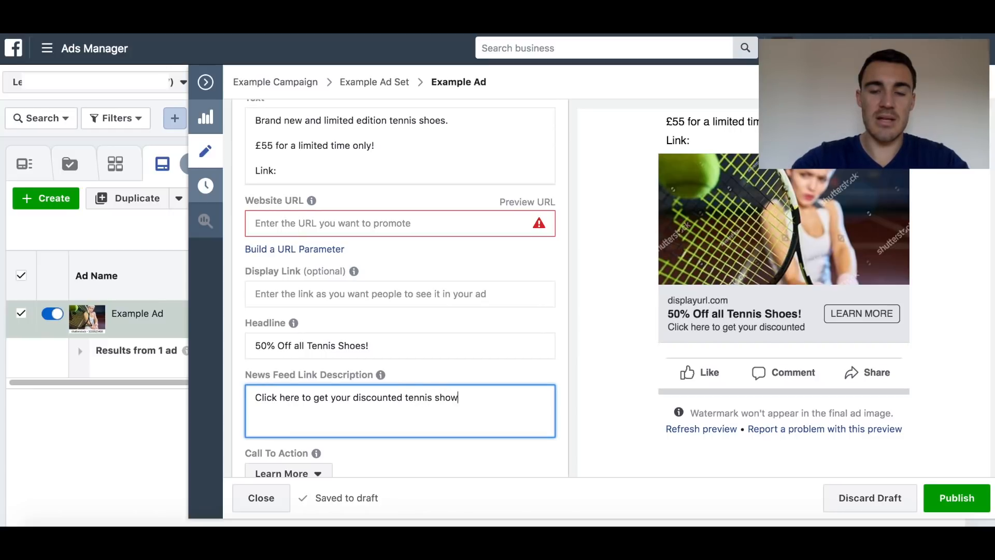
key(BackSpace)
key(BackSpace)
key(BackSpace)
text(es today!)
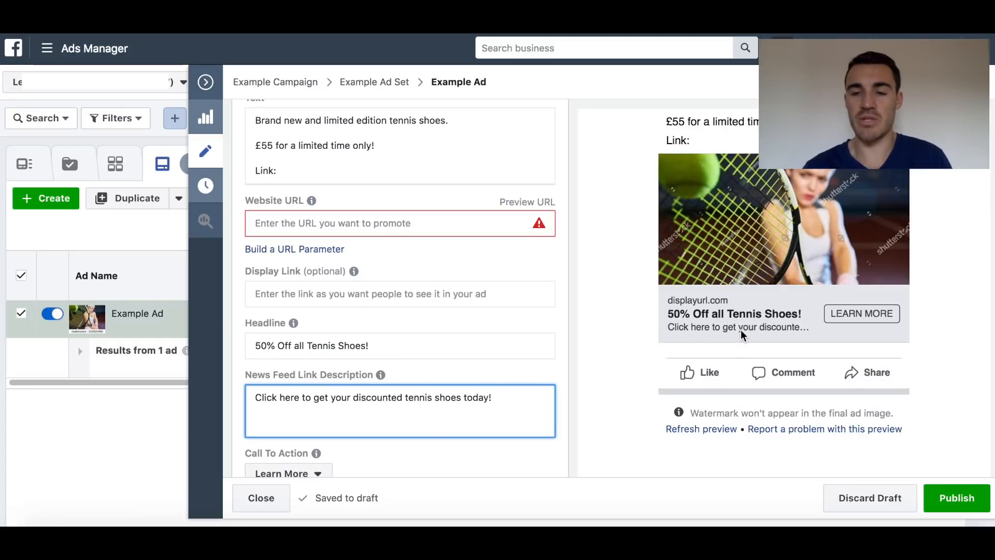
Check the description in the ad preview and set the ad's call to action to Shop Now.
scroll(781, 328, up, 3)
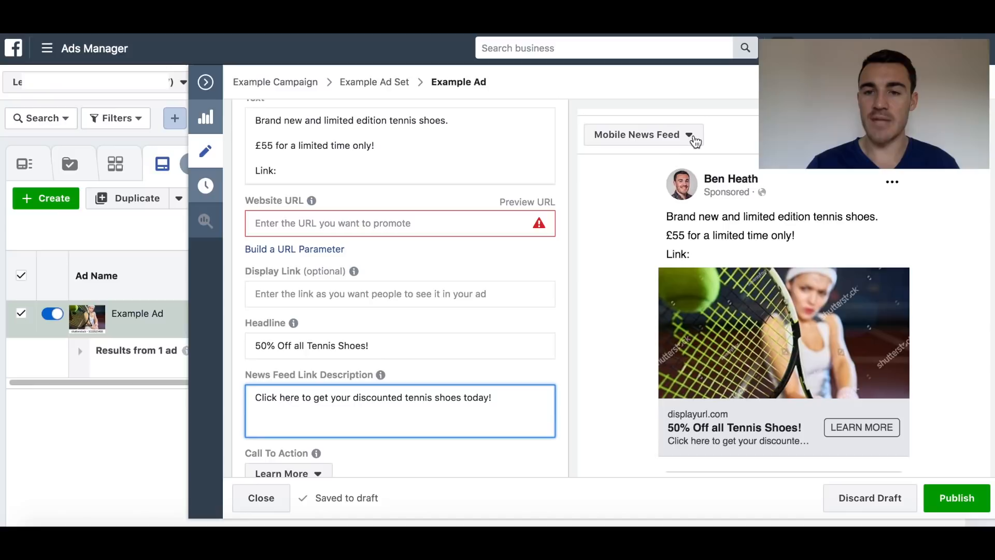
scroll(603, 243, down, 1)
scroll(603, 243, down, 2)
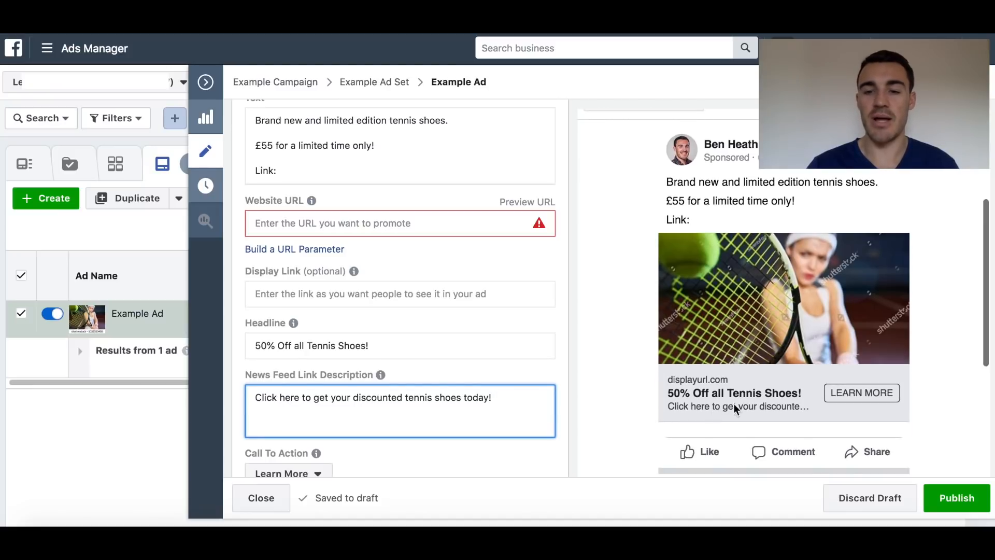
scroll(463, 346, down, 1)
scroll(463, 345, down, 2)
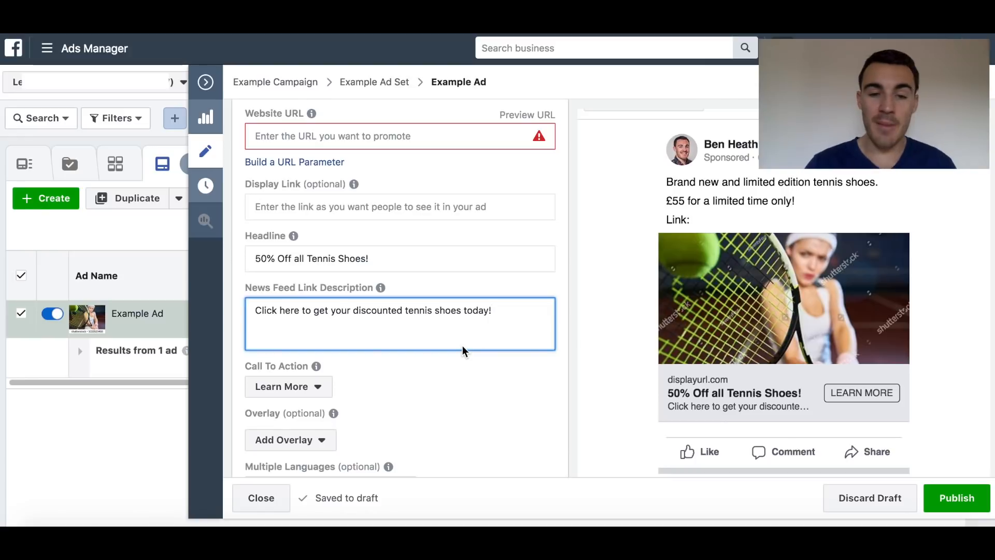
click(324, 387)
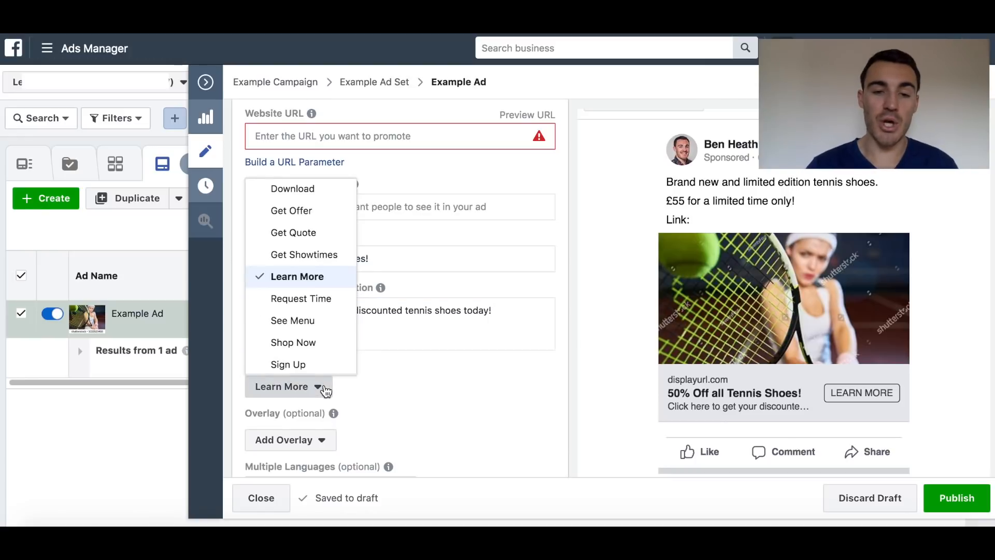
scroll(317, 314, down, 1)
click(313, 300)
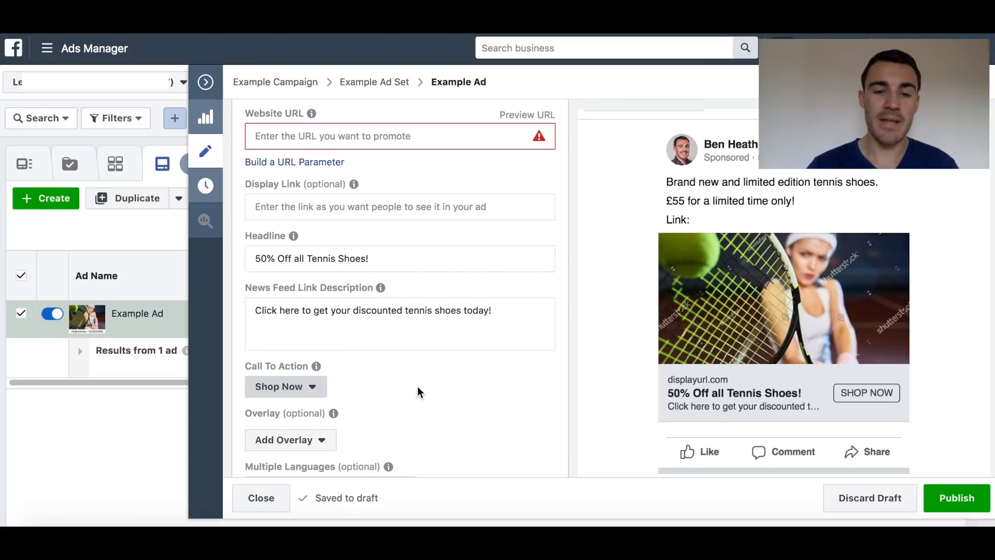
click(311, 388)
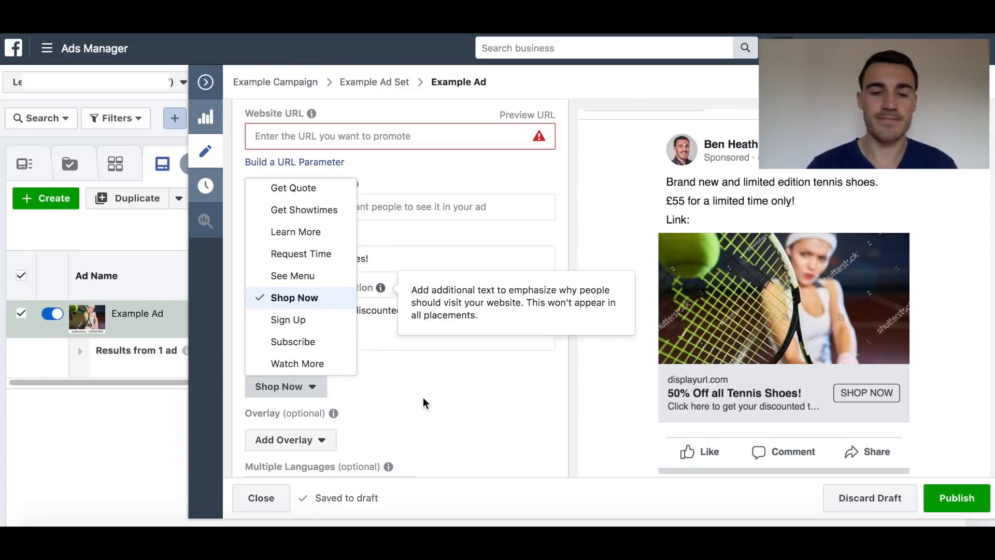
click(436, 412)
Examine the ad's overlay, language and tracking settings, including the explanation of the Facebook Pixel option and the offline events.
scroll(451, 411, down, 2)
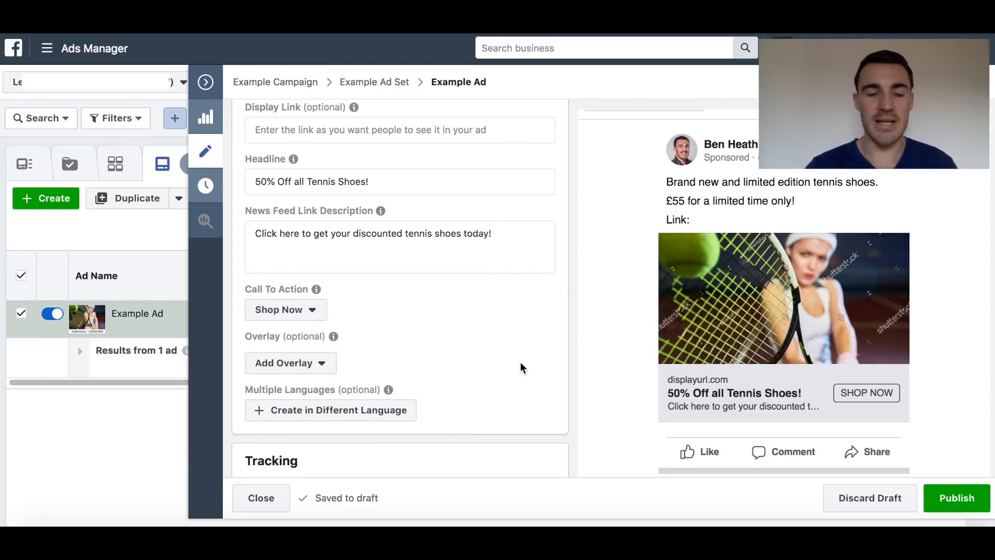
scroll(518, 365, down, 1)
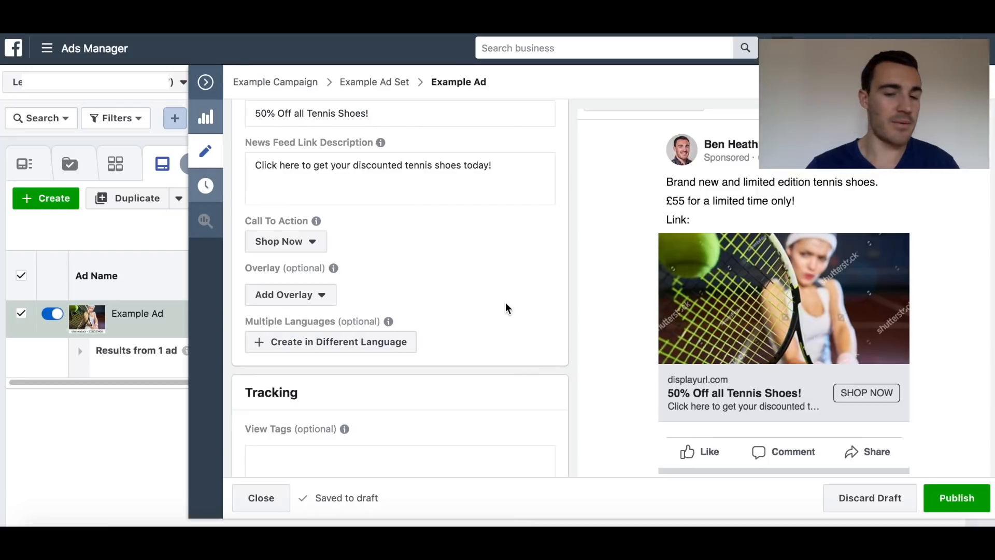
scroll(506, 305, down, 5)
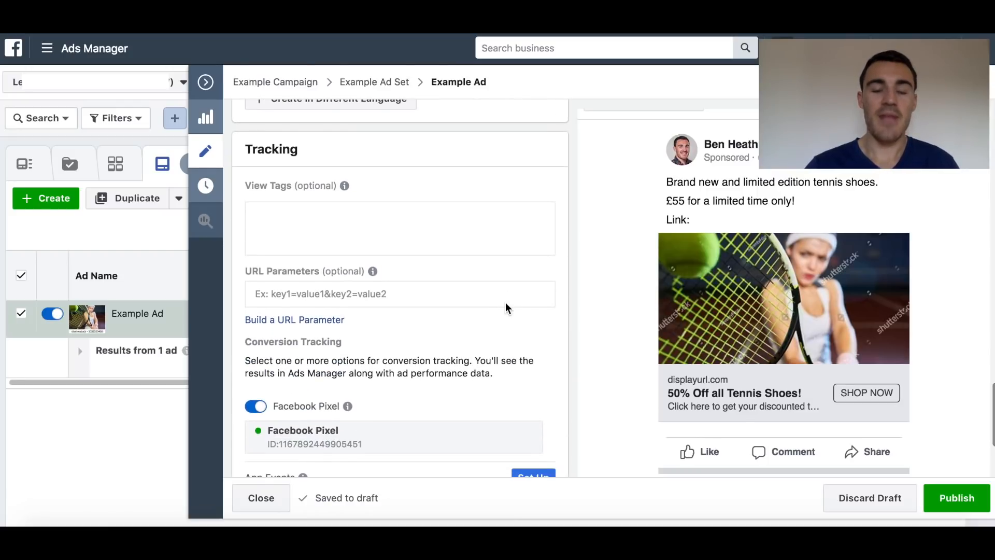
scroll(506, 302, down, 2)
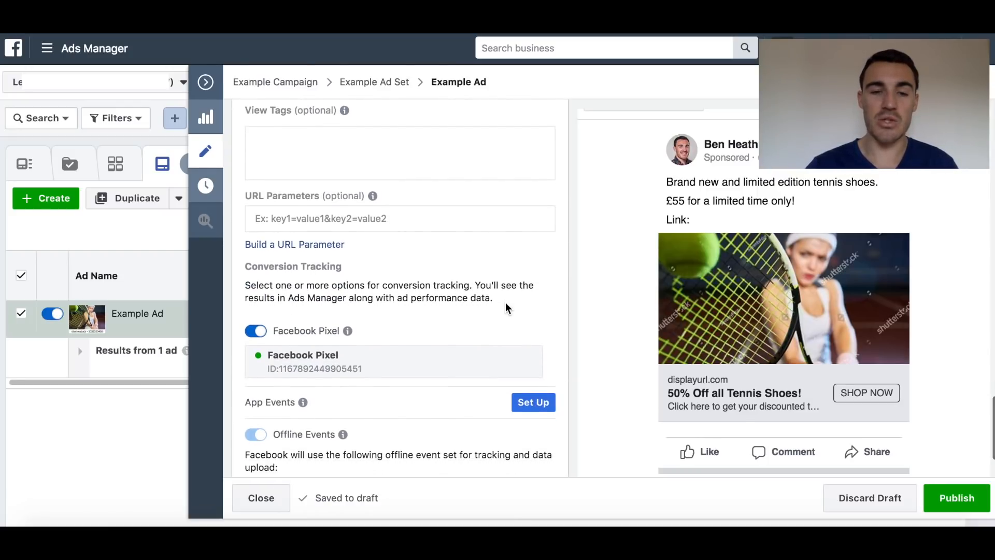
mouse_move(356, 336)
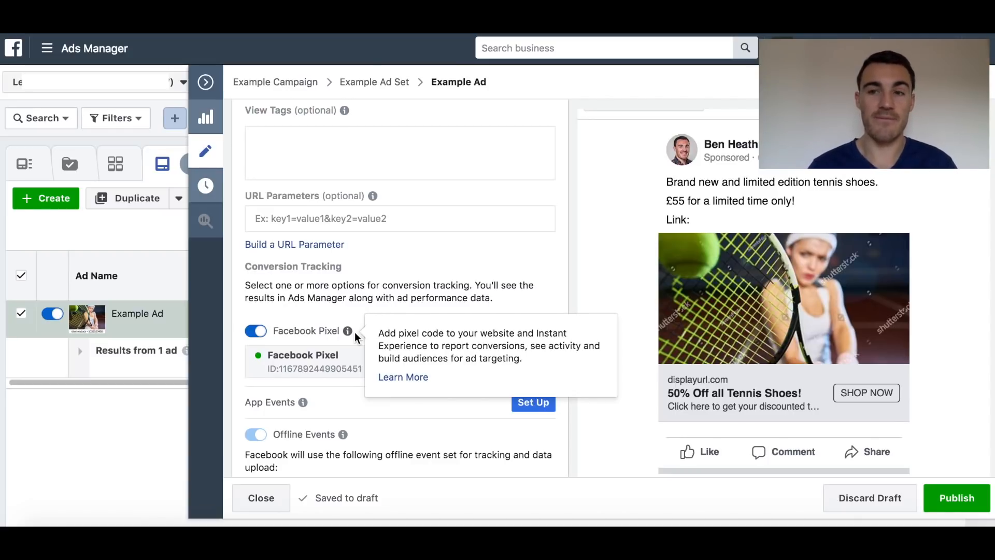
scroll(472, 273, down, 3)
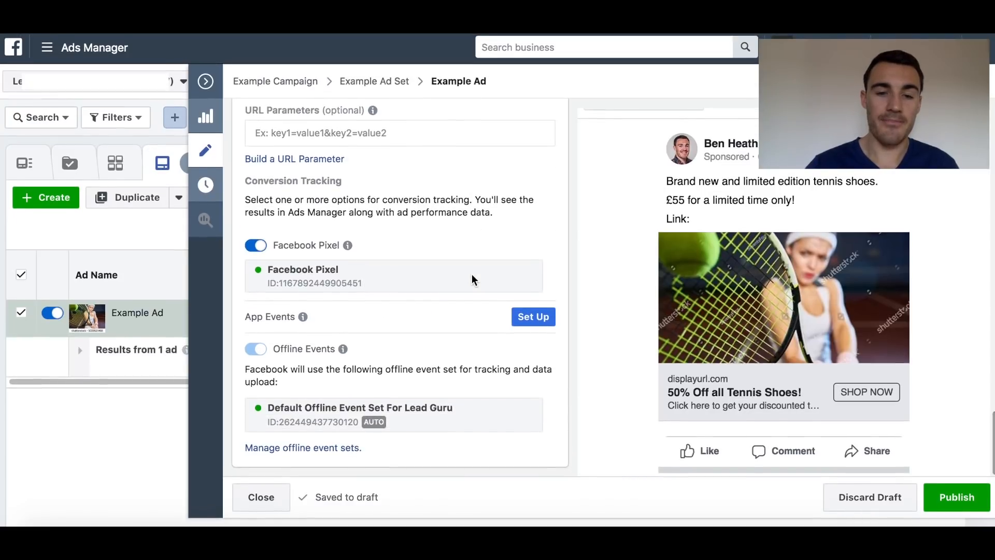
Switch the ad from a newly created one to the existing Facebook post about targeting and publish it.
scroll(472, 277, up, 15)
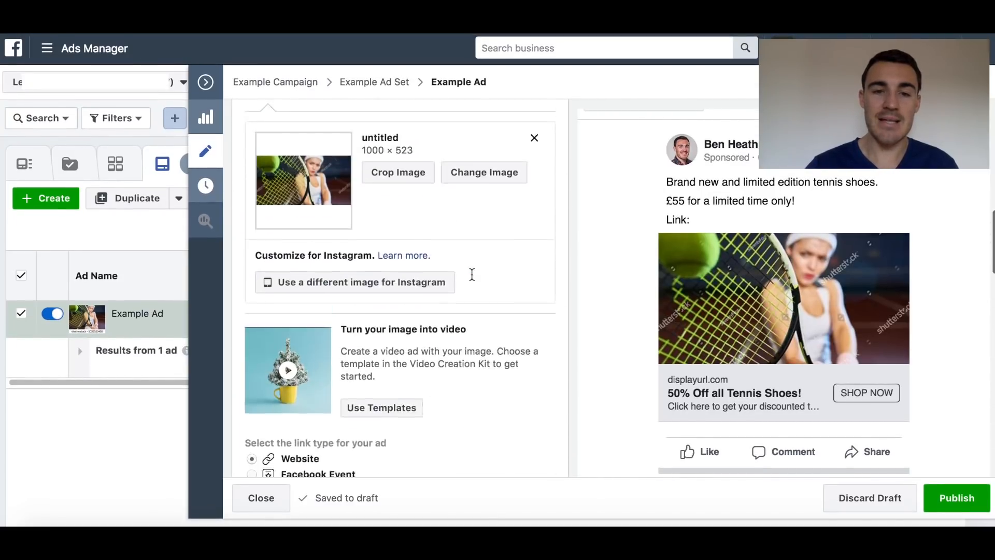
scroll(471, 274, up, 1)
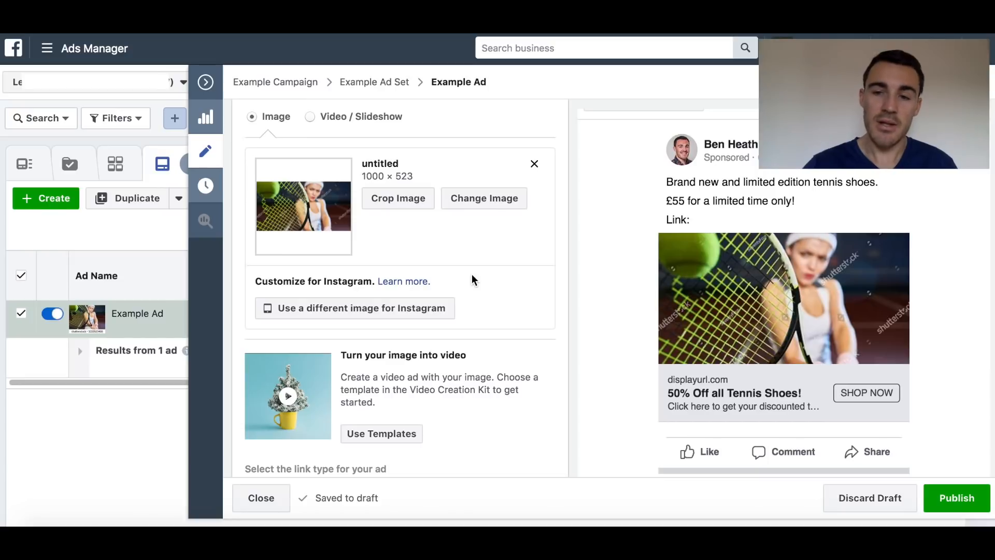
scroll(431, 282, up, 10)
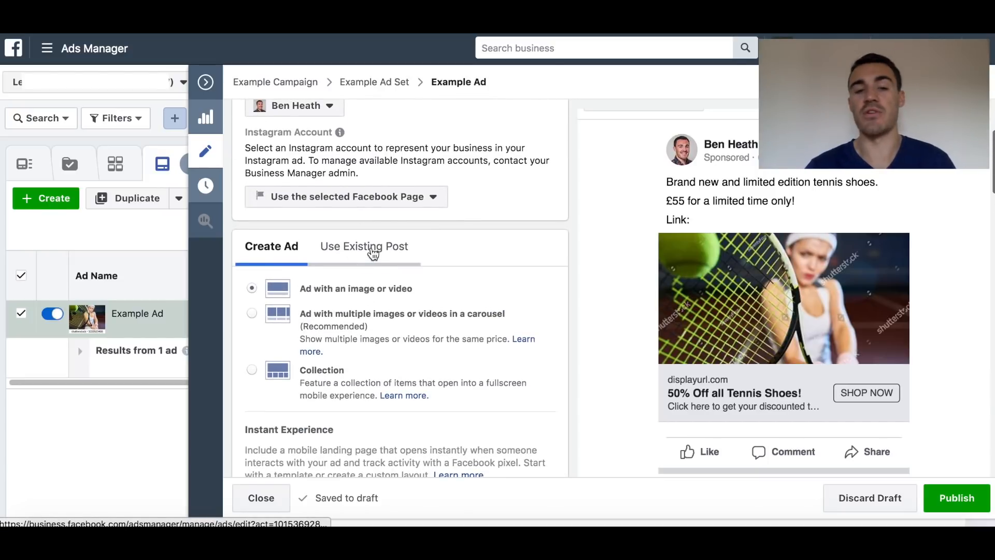
click(373, 253)
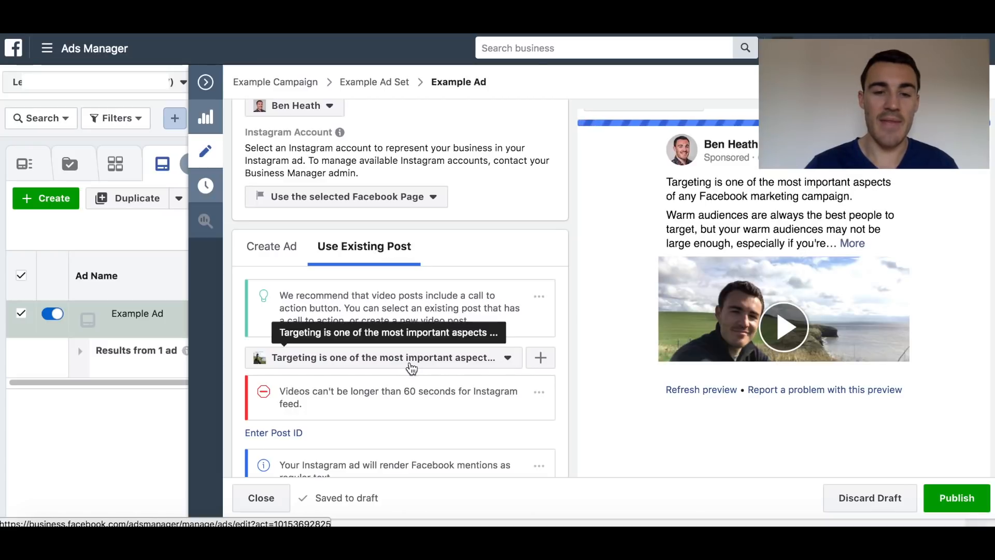
scroll(597, 314, up, 2)
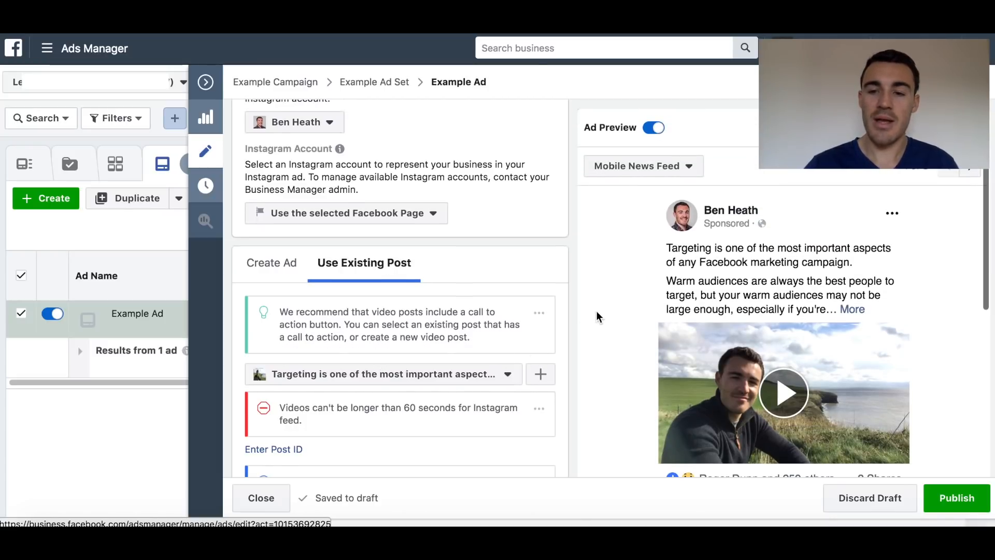
click(963, 500)
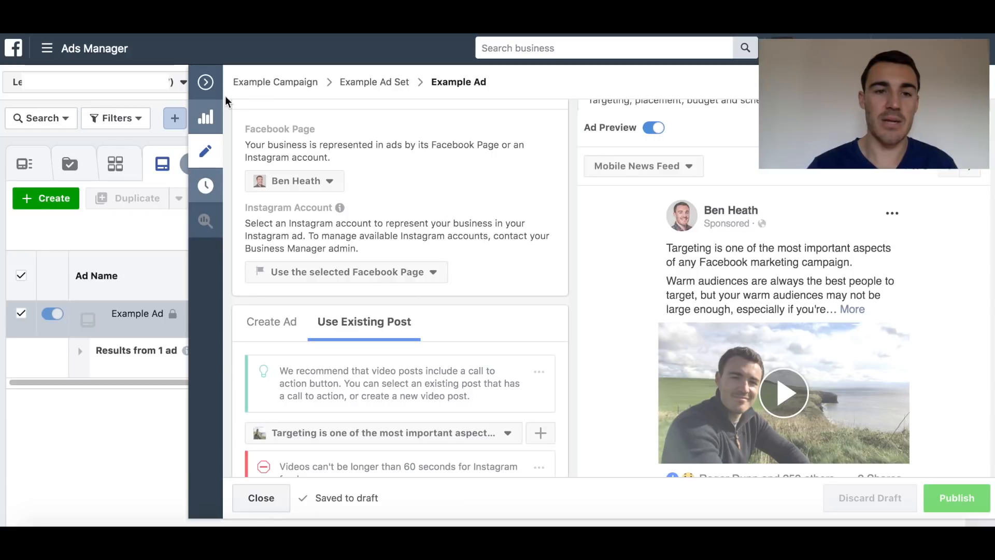
Collapse the ad editor and review Example Ad's performance columns through to the explanation of Relevance Score.
click(207, 83)
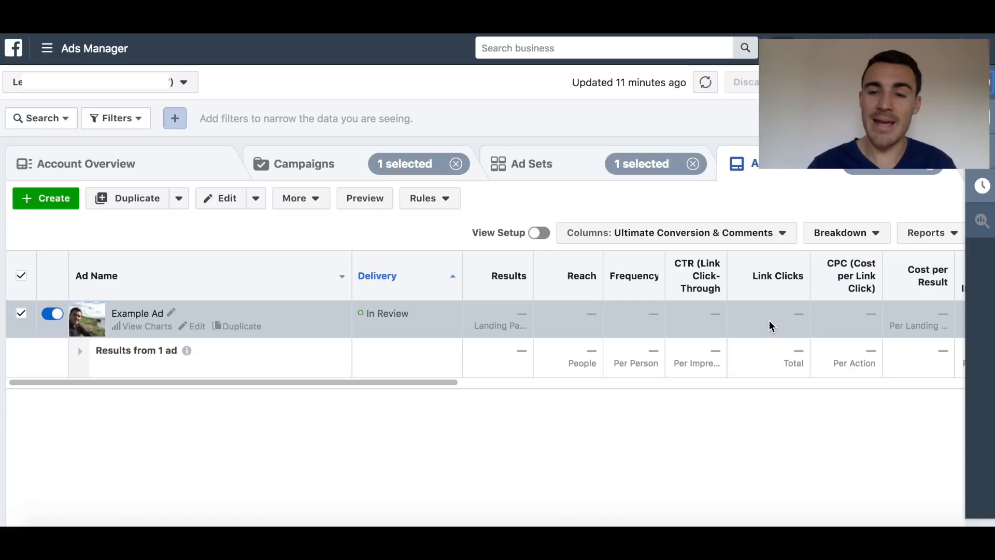
scroll(769, 321, right, 2)
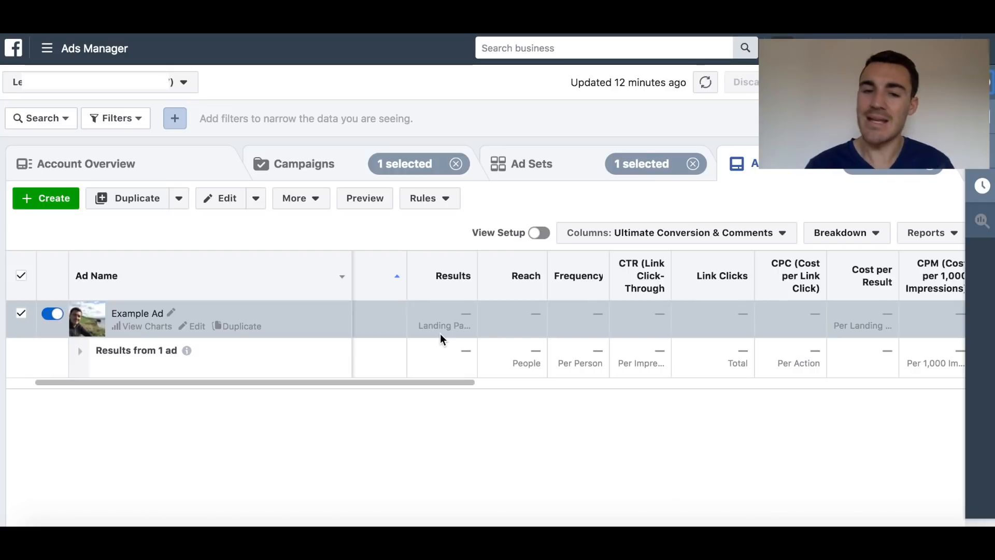
scroll(658, 327, right, 3)
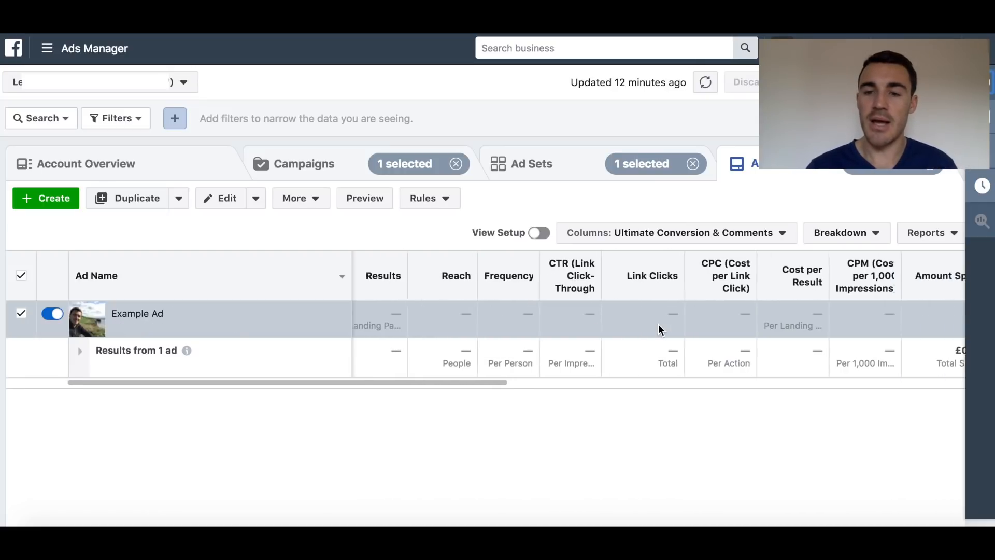
scroll(669, 326, right, 10)
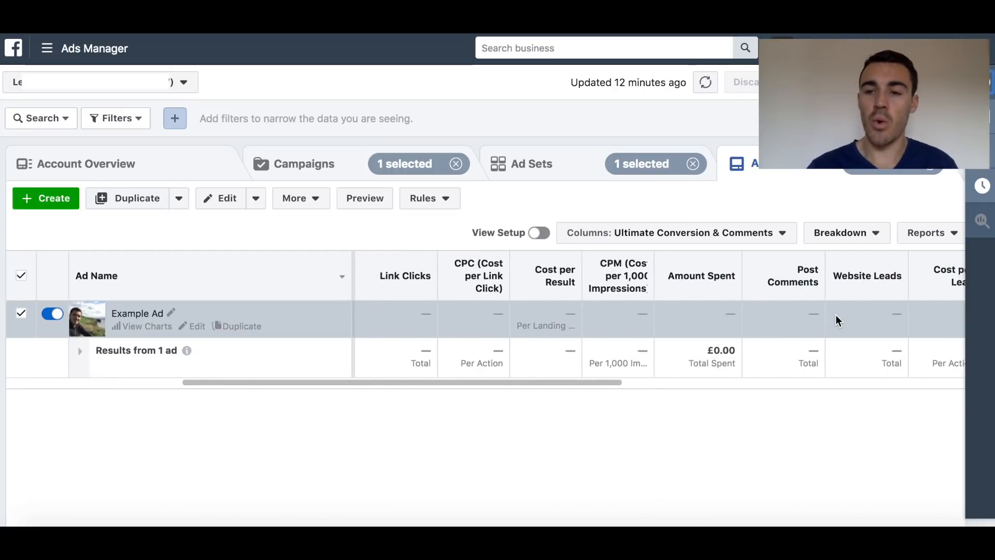
scroll(835, 315, right, 5)
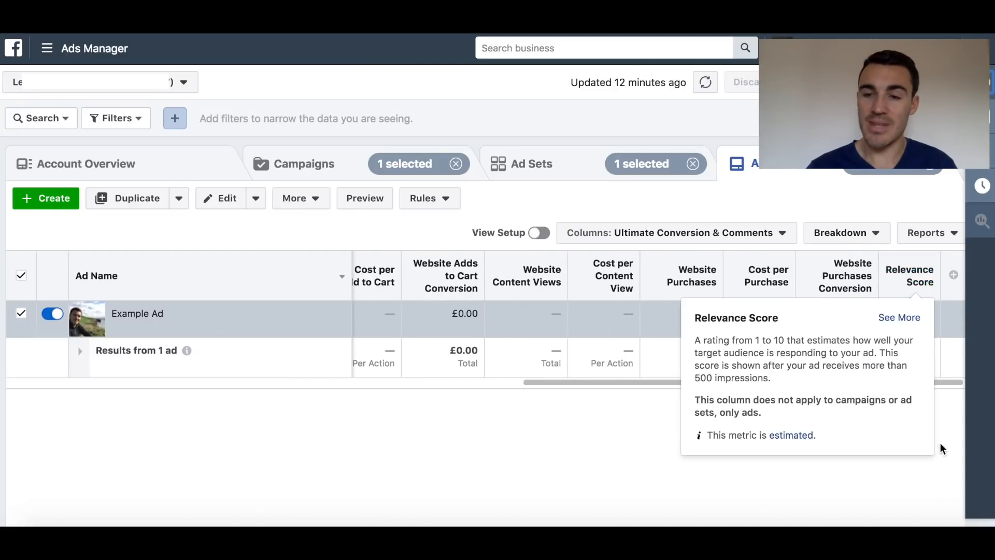
mouse_move(923, 293)
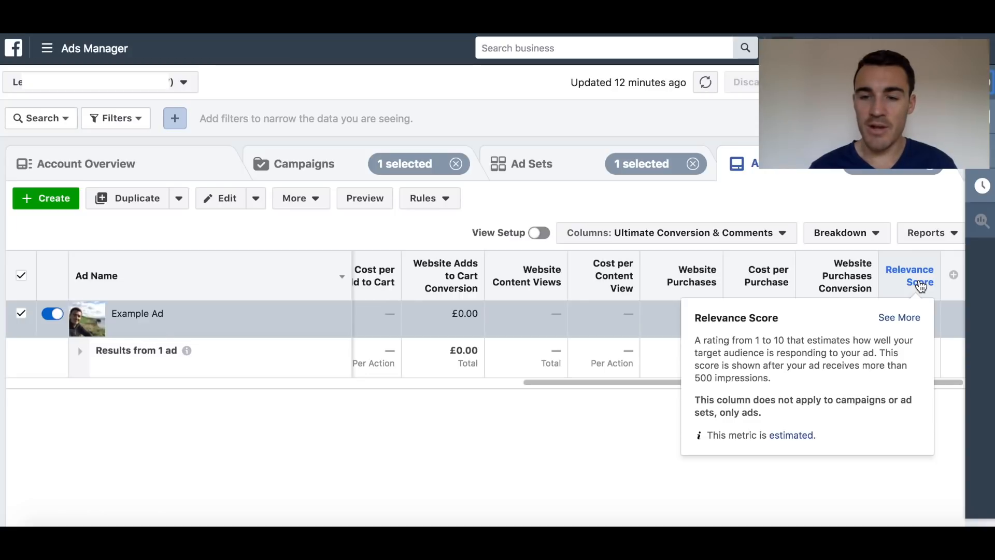